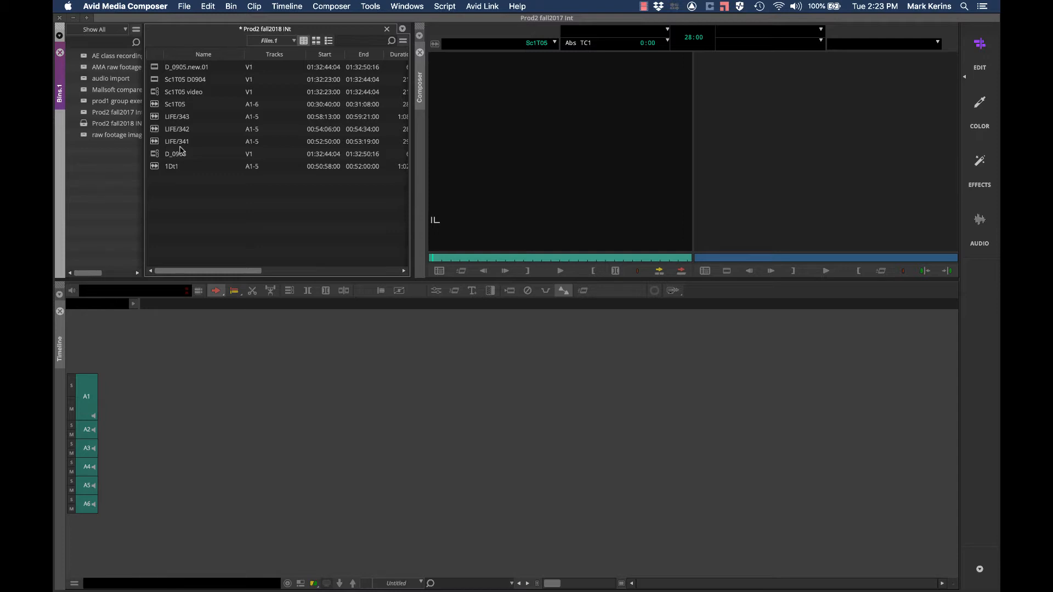
# - Load the Sc1T05 D0904 clip into the source monitor, play it and return to its first frame
pyautogui.doubleClick(156, 95)
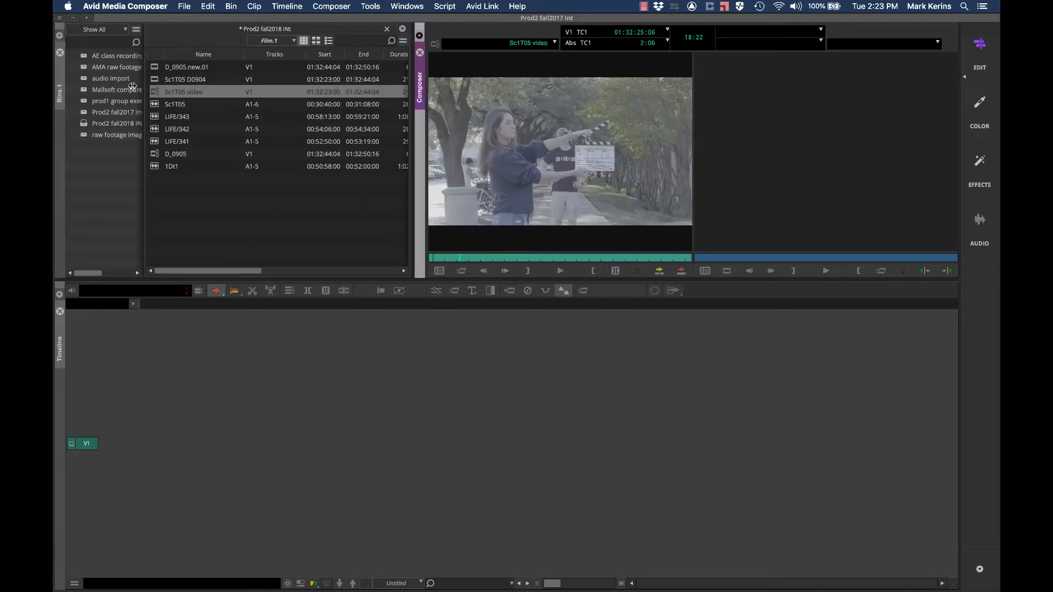
pyautogui.doubleClick(154, 81)
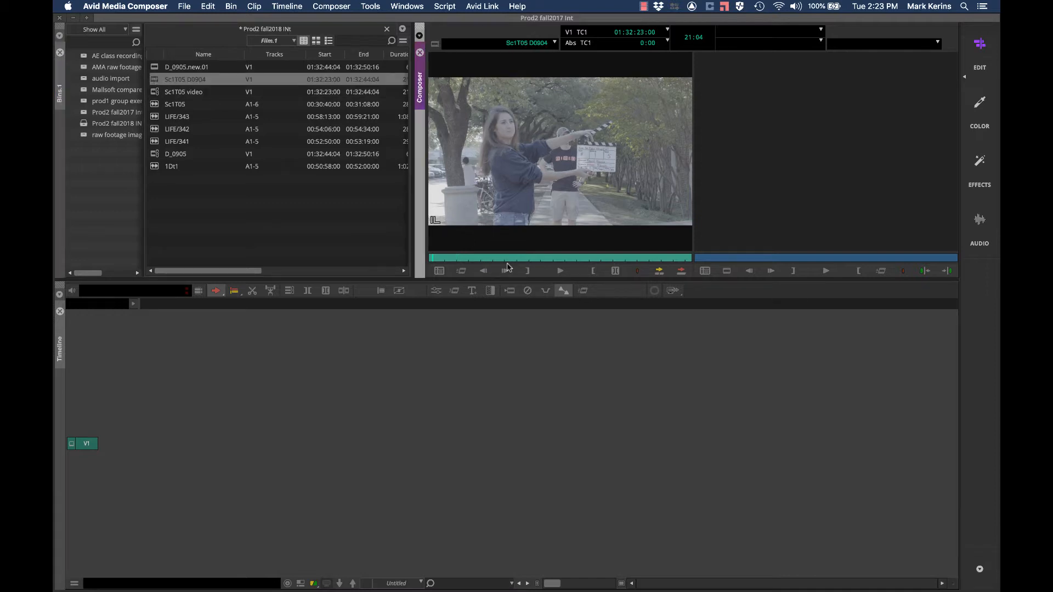
pyautogui.press('space')
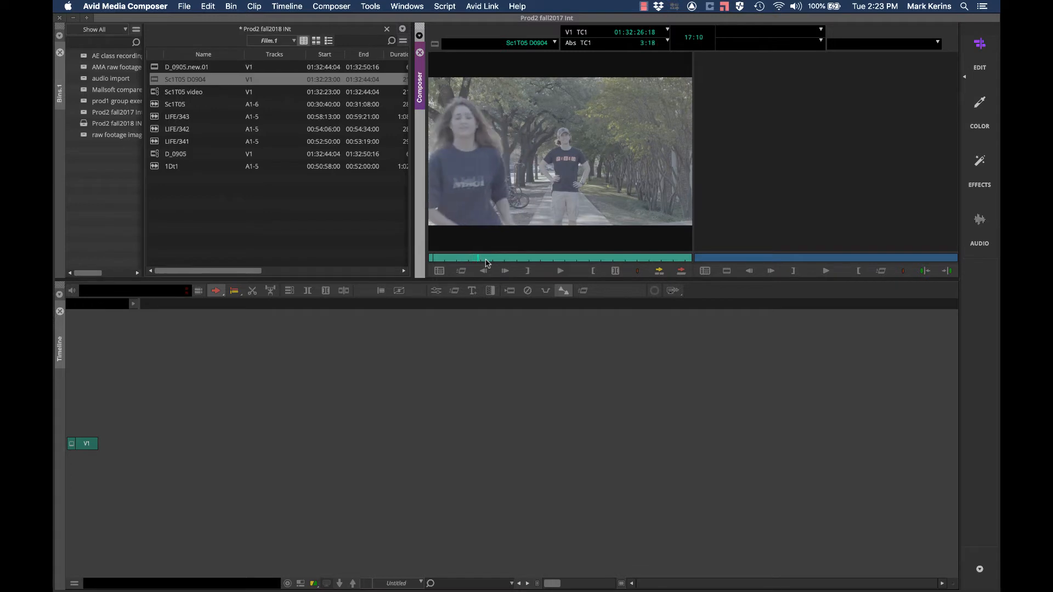
pyautogui.click(573, 274)
pyautogui.moveTo(463, 258); pyautogui.dragTo(324, 271)
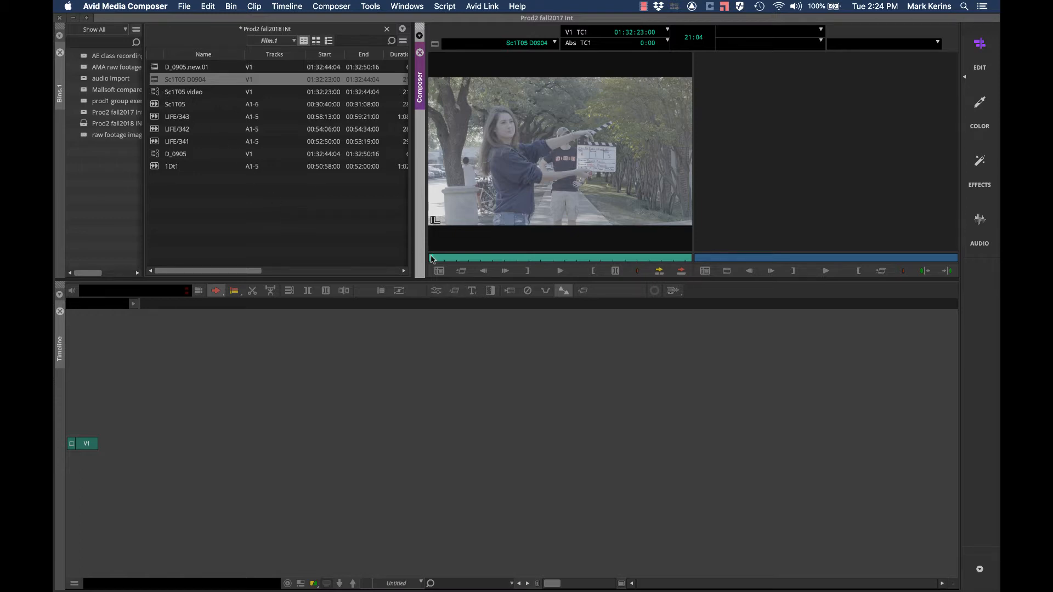
# - Mark an In point in the source clip at the slate-clap frame, 01:32:25:23
pyautogui.click(451, 259)
pyautogui.moveTo(451, 259)
pyautogui.mouseDown()
pyautogui.moveTo(481, 258)
pyautogui.moveTo(465, 259)
pyautogui.mouseUp()
pyautogui.press('Right')
pyautogui.press('Right')
pyautogui.press('Right')
pyautogui.press('Right')
pyautogui.press('Right')
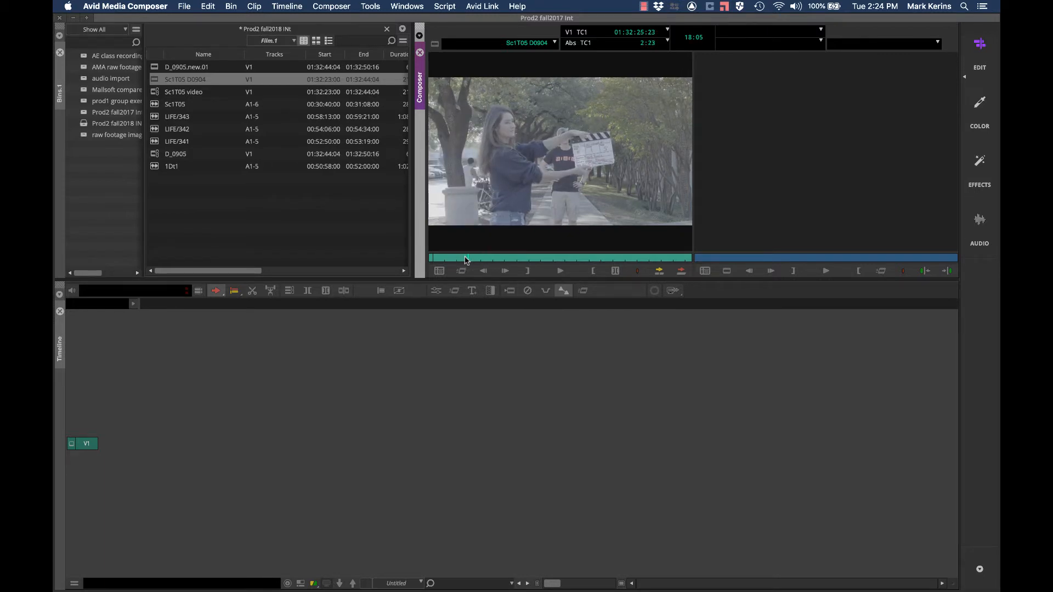
pyautogui.press('i')
# - Create a new sequence in the Prod2 fall2018 bin and name it "Sc1 take05 D_0905"
pyautogui.press('super+shift+n')
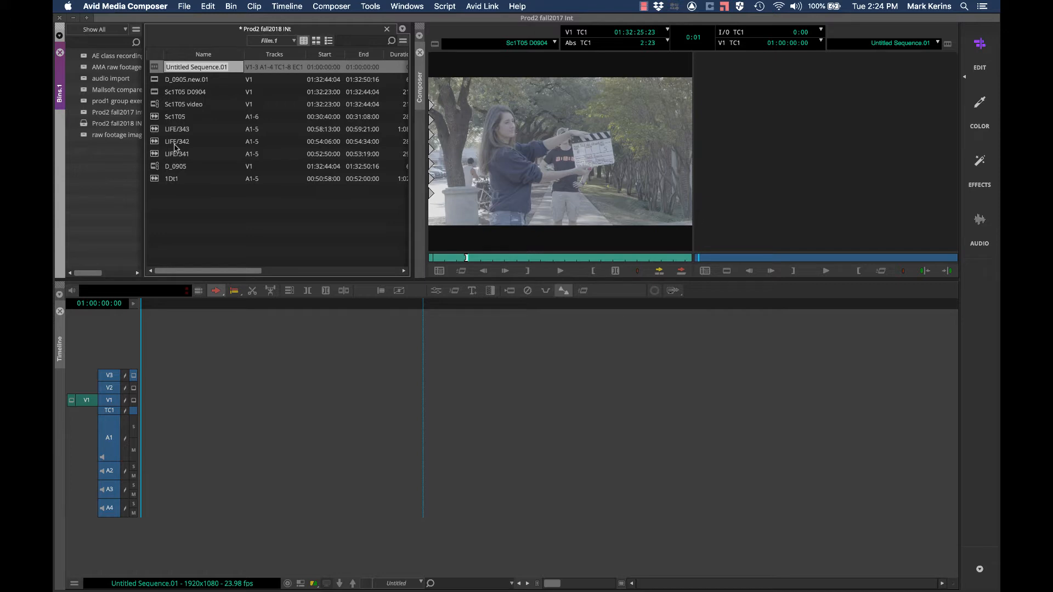
pyautogui.write('Sc1 take05')
pyautogui.write('D_0905')
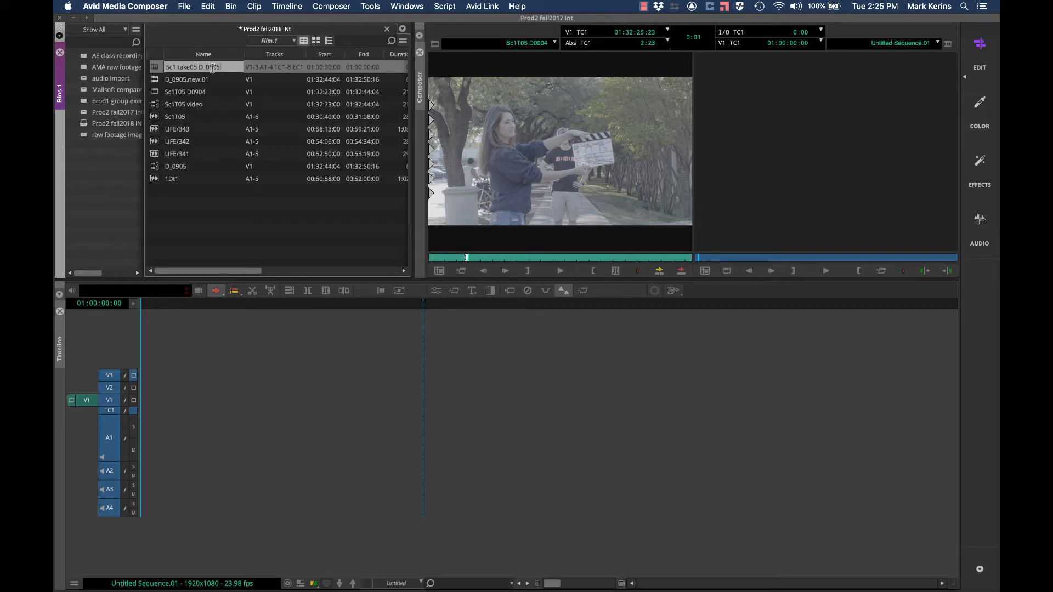
pyautogui.click(154, 67)
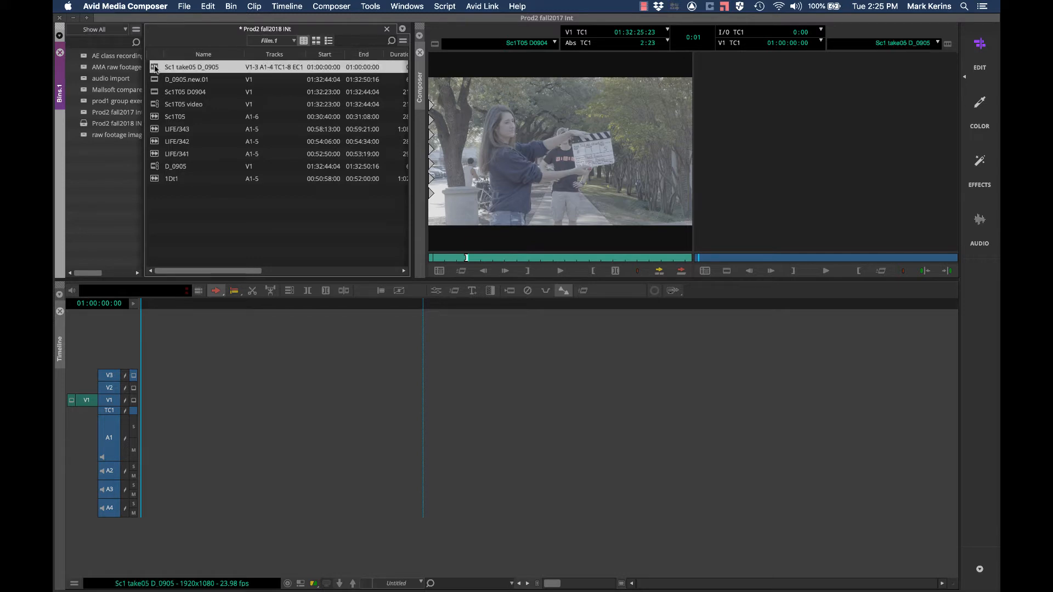
# - Edit the marked Sc1T05 D0904 clip into V1 of the new sequence and return to the sequence start
pyautogui.click(467, 199)
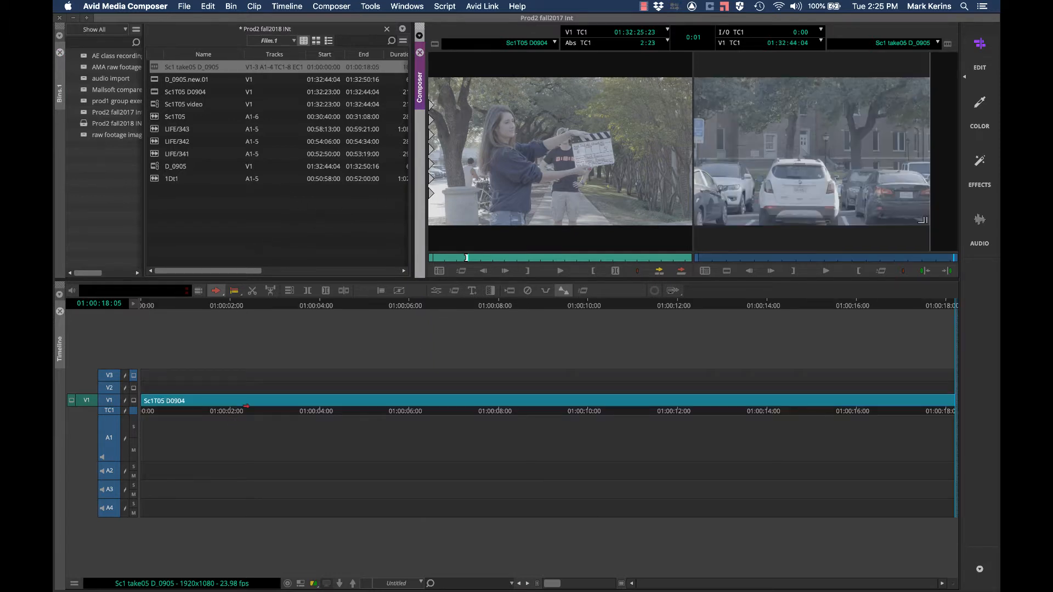
pyautogui.click(143, 306)
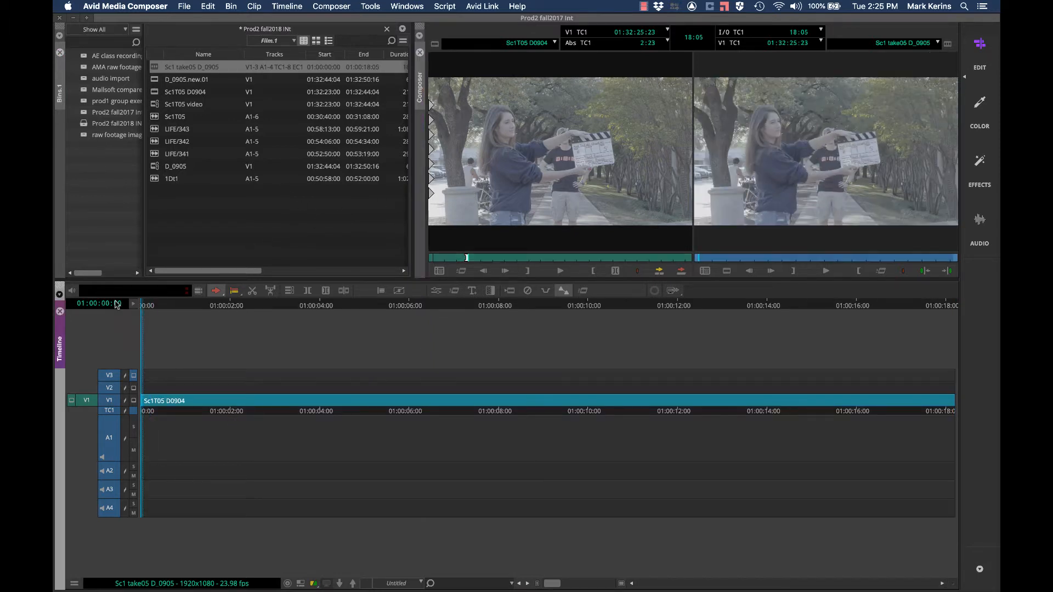
pyautogui.moveTo(142, 306); pyautogui.dragTo(116, 303)
# - Apply the Timewarp effect from the Effect Palette to the Sc1T05 D0904 clip on V1
pyautogui.press('super+8')
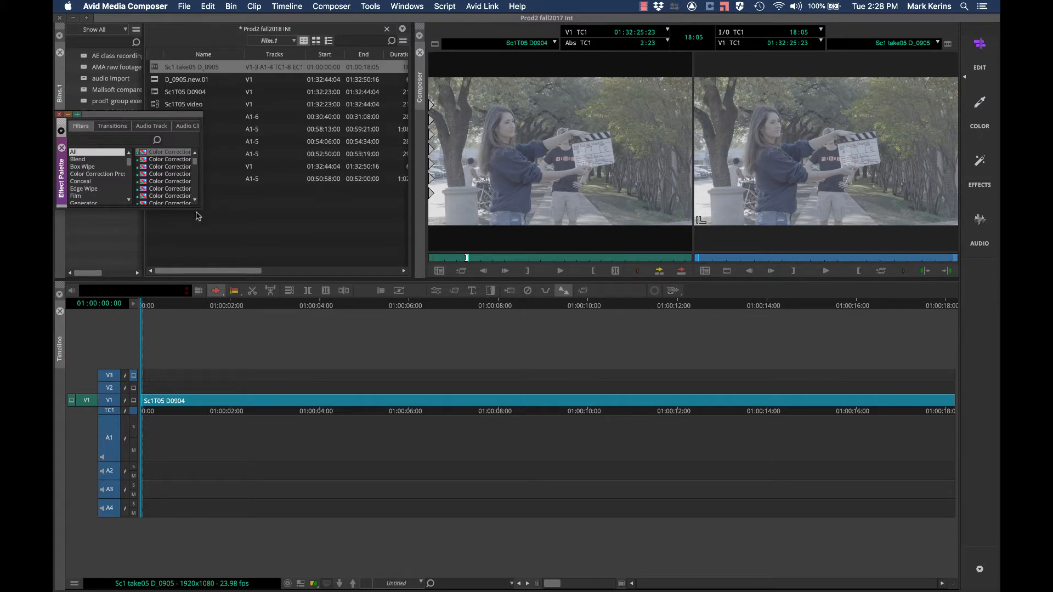
pyautogui.moveTo(201, 207); pyautogui.dragTo(294, 249)
pyautogui.scroll(-10, 119, 225)
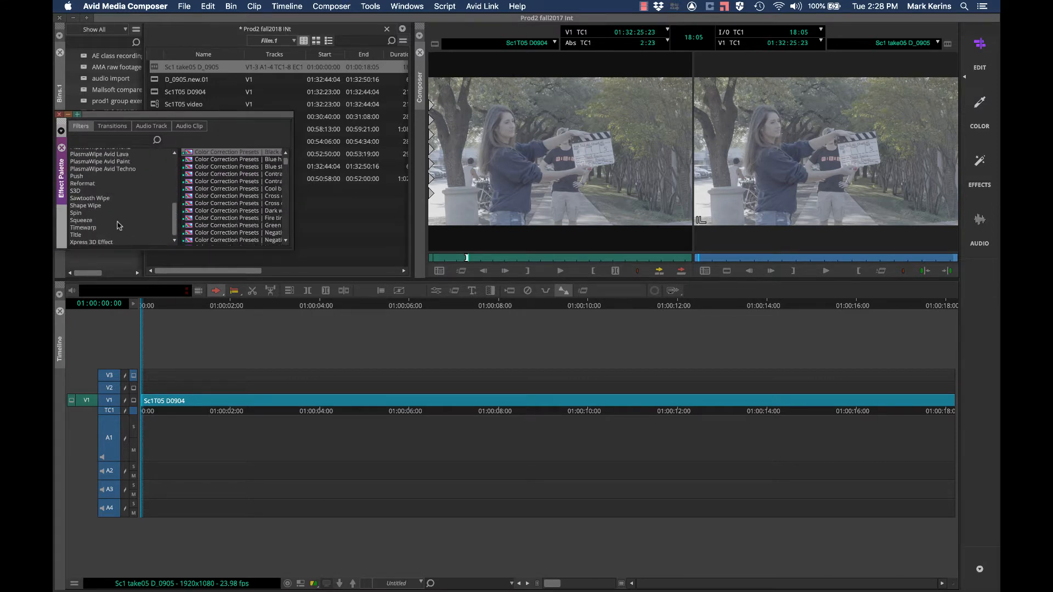
pyautogui.click(79, 228)
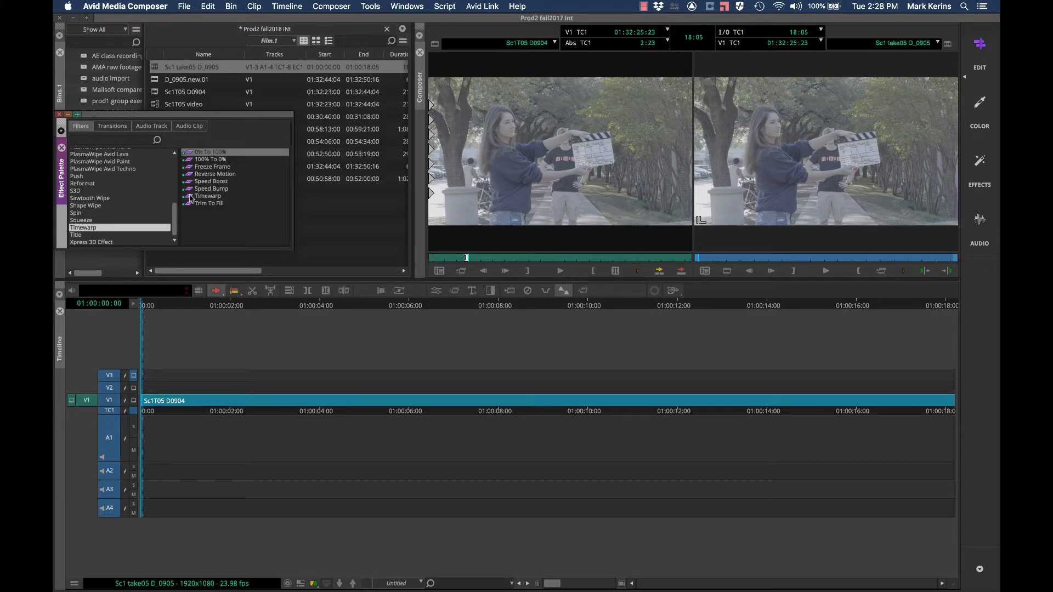
pyautogui.moveTo(191, 198); pyautogui.dragTo(286, 406)
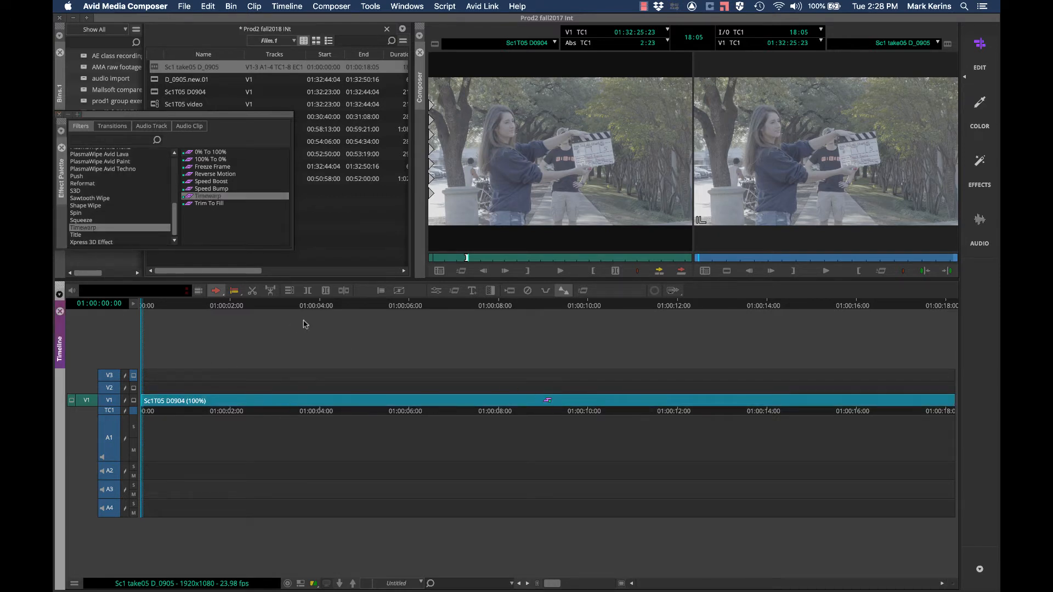
# - Show the Timewarp's speed graph in the Motion Effect Editor, with V1 as the only selected video track and the playhead at the clip's start
pyautogui.click(371, 7)
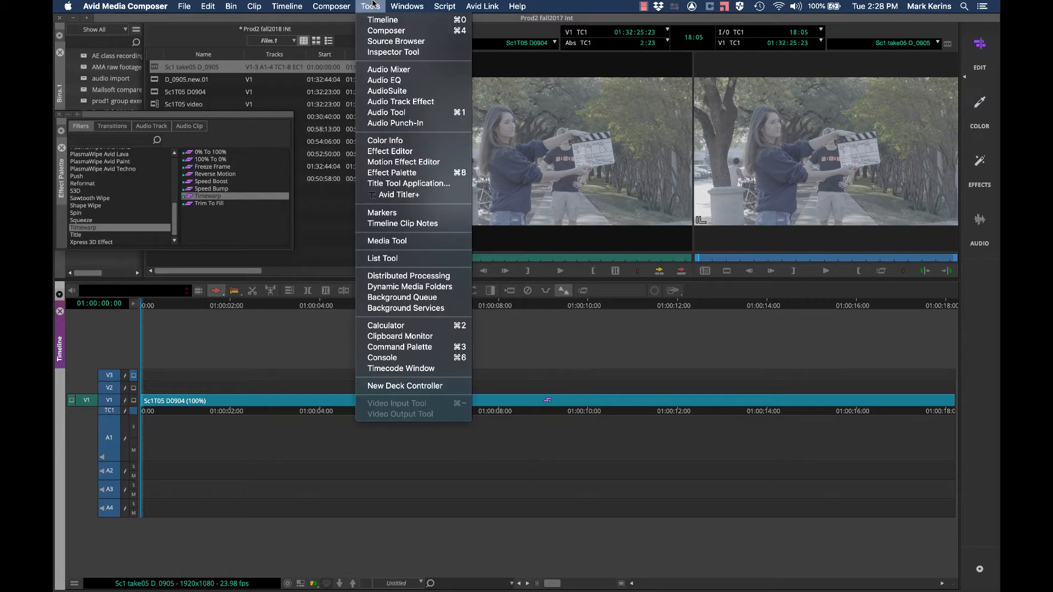
pyautogui.click(380, 162)
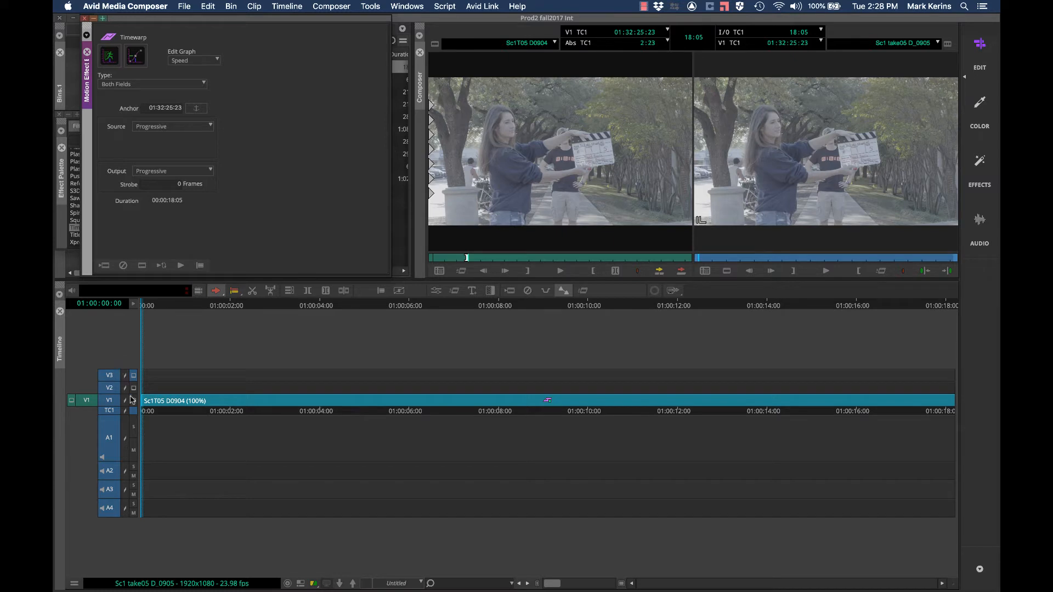
pyautogui.click(109, 378)
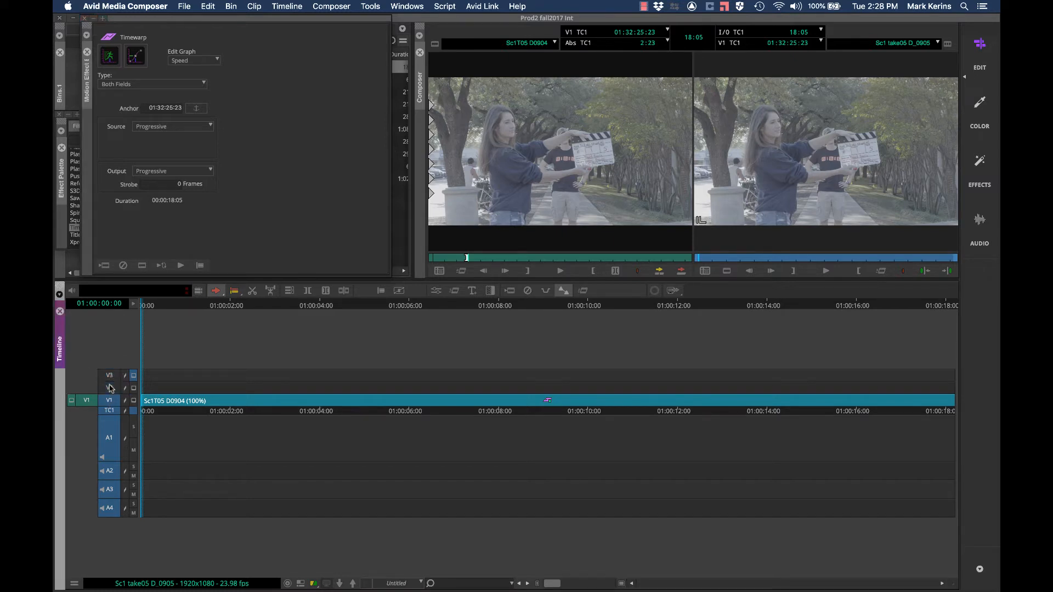
pyautogui.click(212, 305)
pyautogui.click(109, 57)
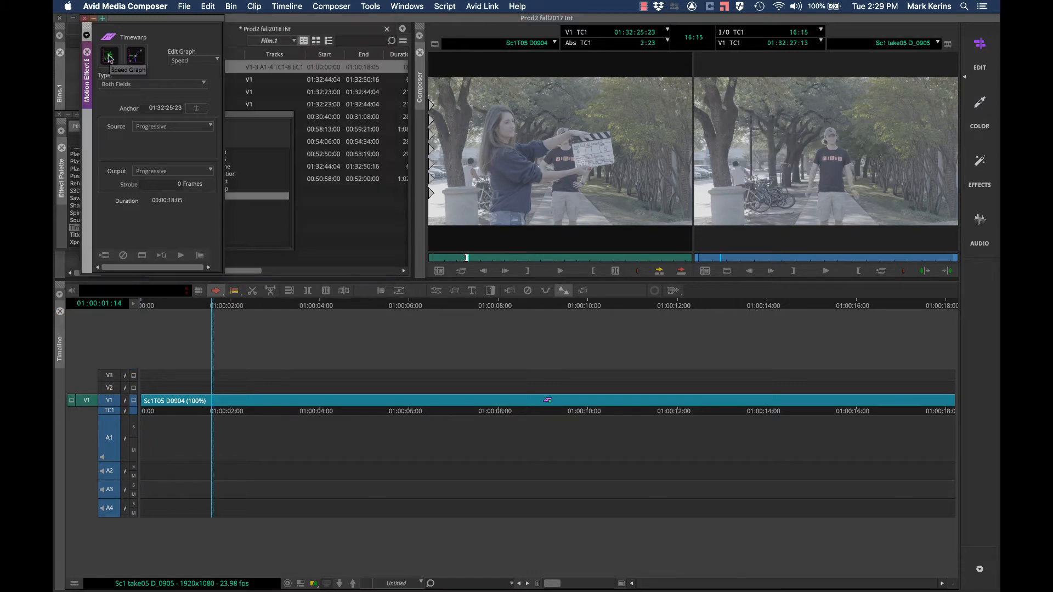
pyautogui.click(107, 58)
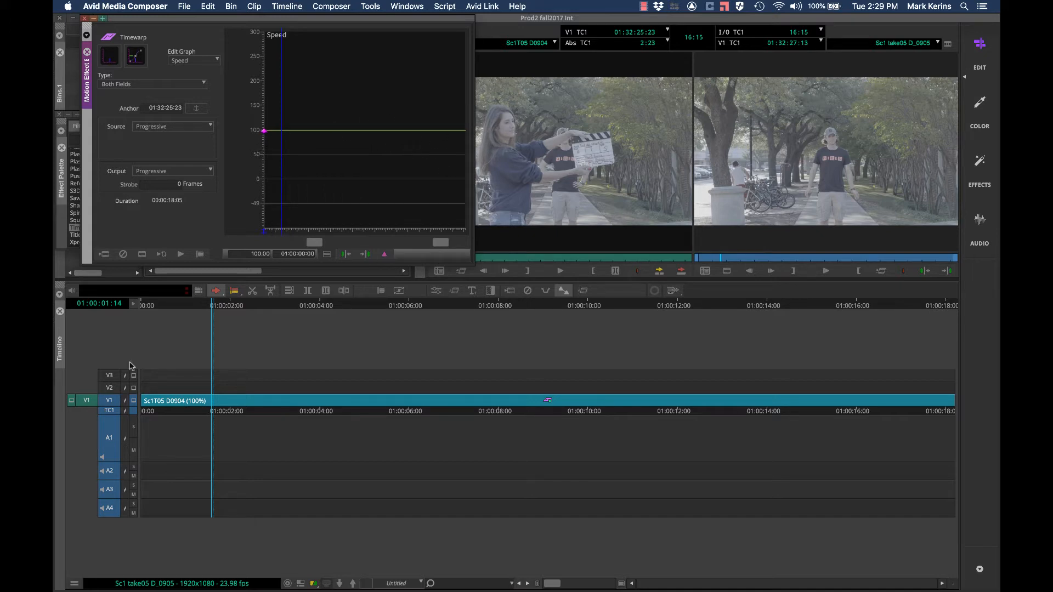
pyautogui.moveTo(218, 305); pyautogui.dragTo(127, 307)
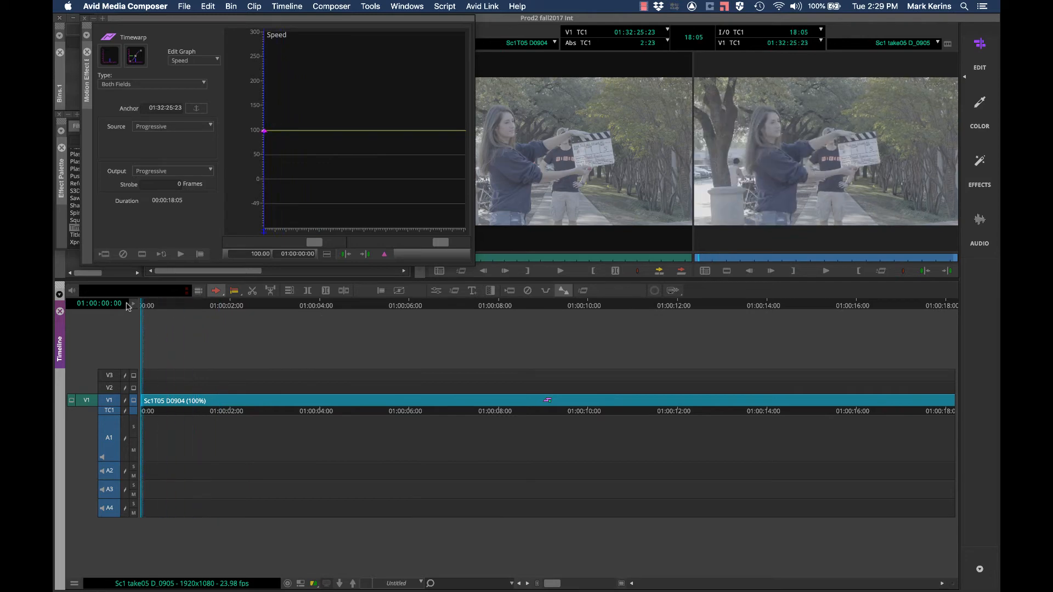
# - Set the Timewarp speed of the V1 clip to 250%
pyautogui.click(249, 255)
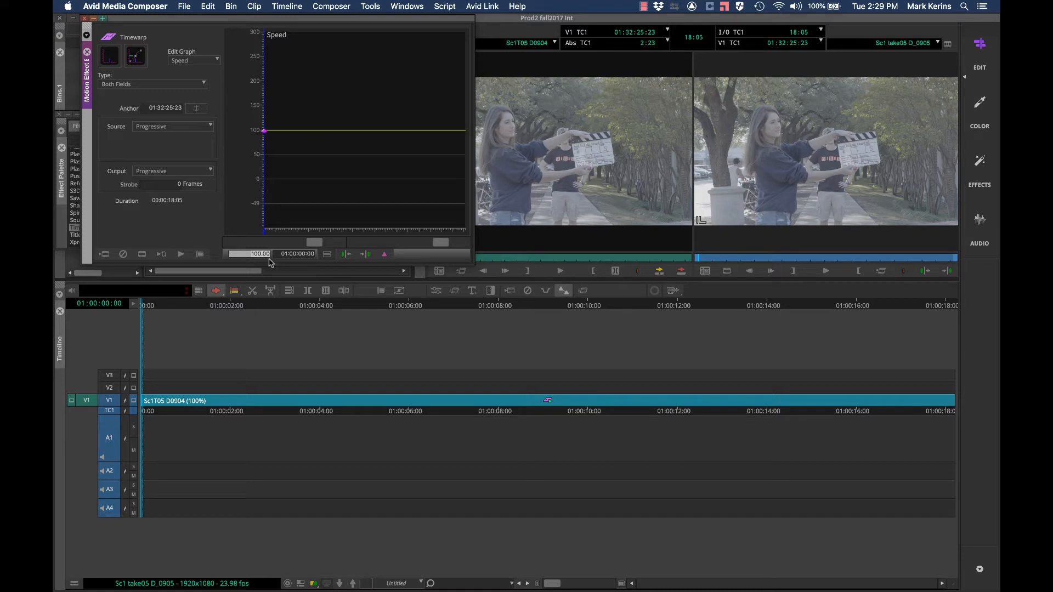
pyautogui.write('250')
pyautogui.press('Return')
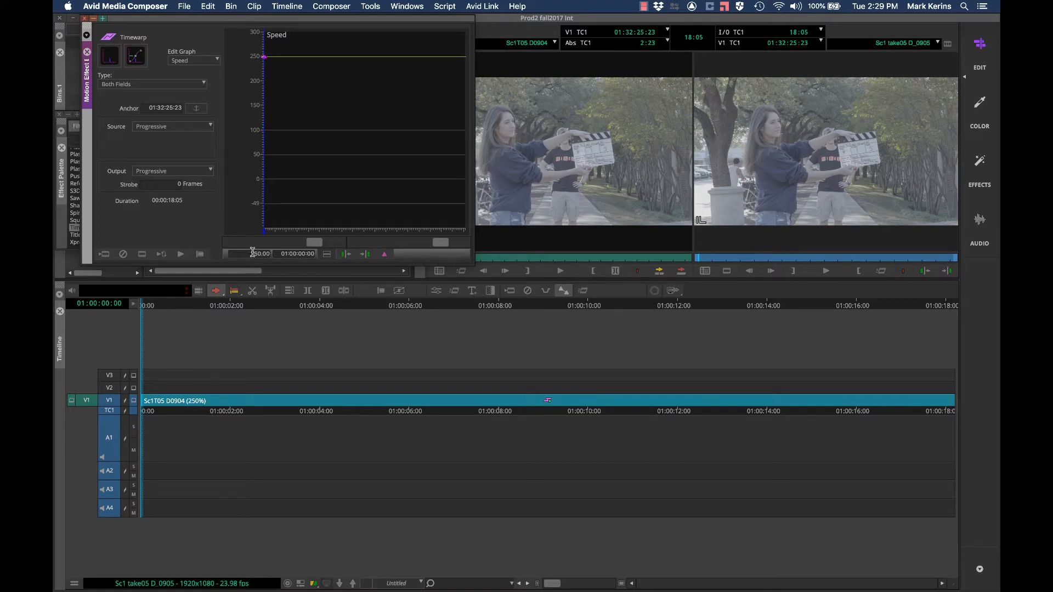
# - Try Timewarp speeds of 200% and 125% on the V1 clip and set it back to 250%
pyautogui.doubleClick(254, 252)
pyautogui.write('20')
pyautogui.press('Return')
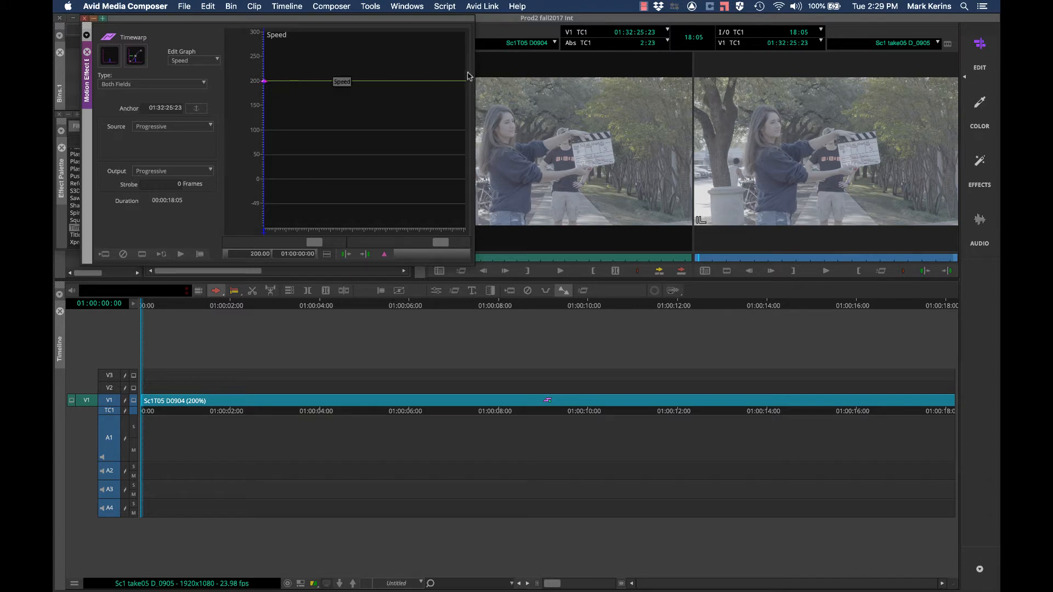
pyautogui.click(255, 255)
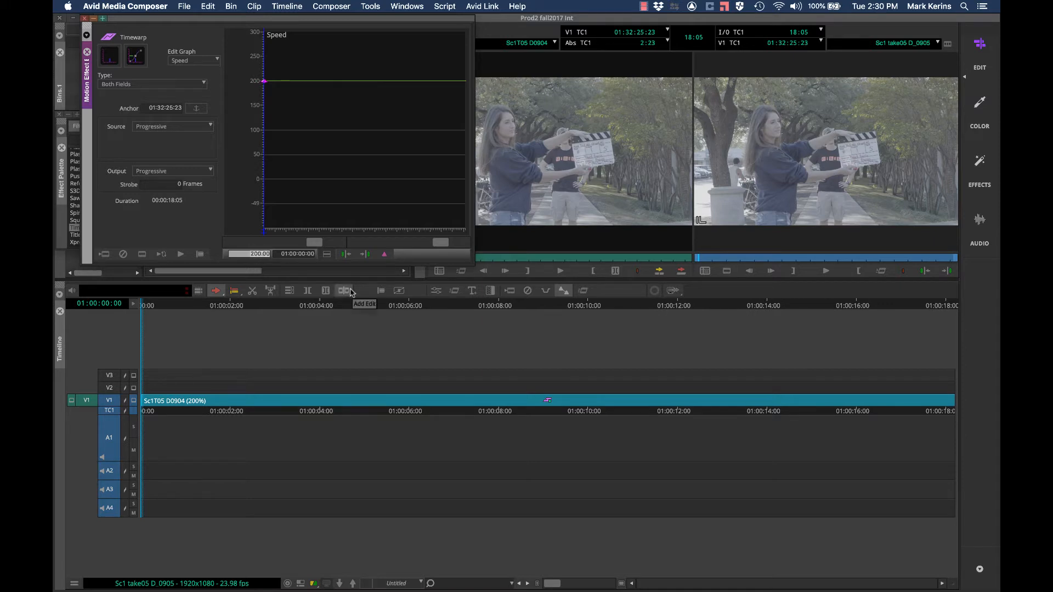
pyautogui.write('125')
pyautogui.press('Return')
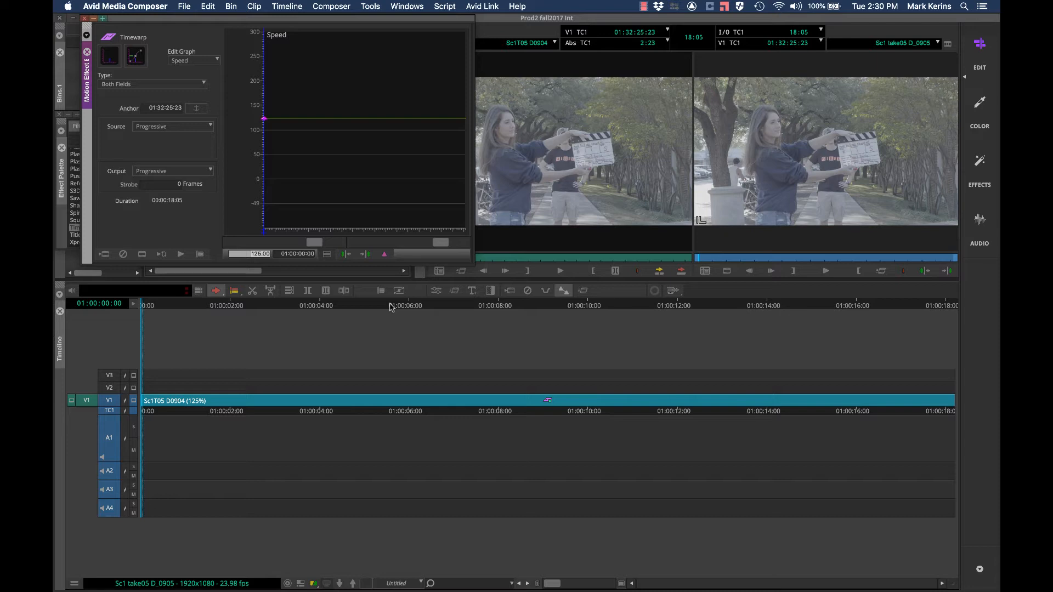
pyautogui.write('250')
pyautogui.press('Return')
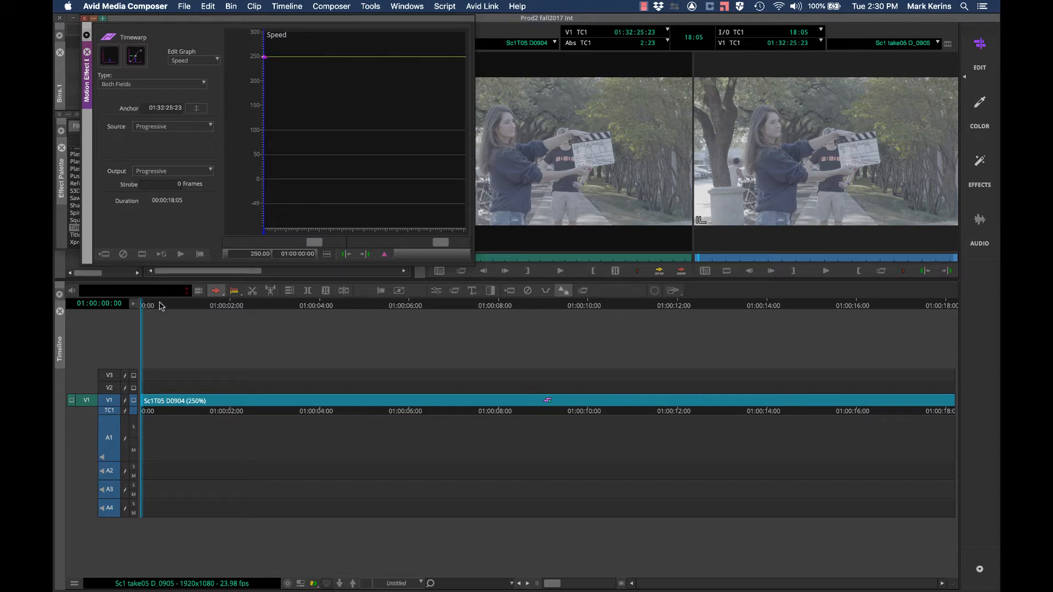
# - Close the Motion Effect Editor, play the sped-up clip from the sequence start and return to the first frame
pyautogui.click(84, 18)
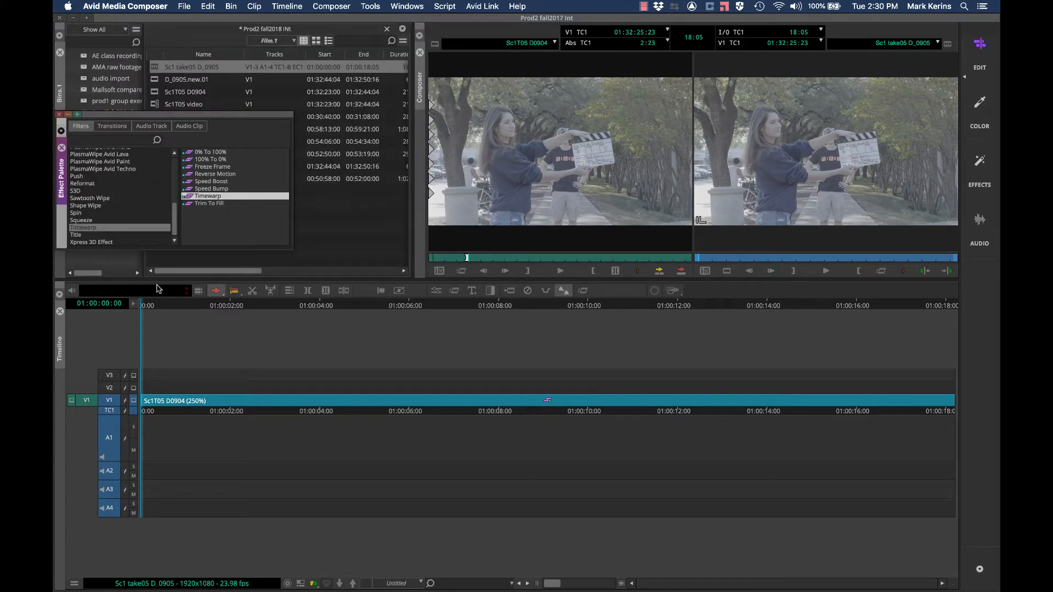
pyautogui.moveTo(150, 315); pyautogui.dragTo(132, 306)
pyautogui.press('space')
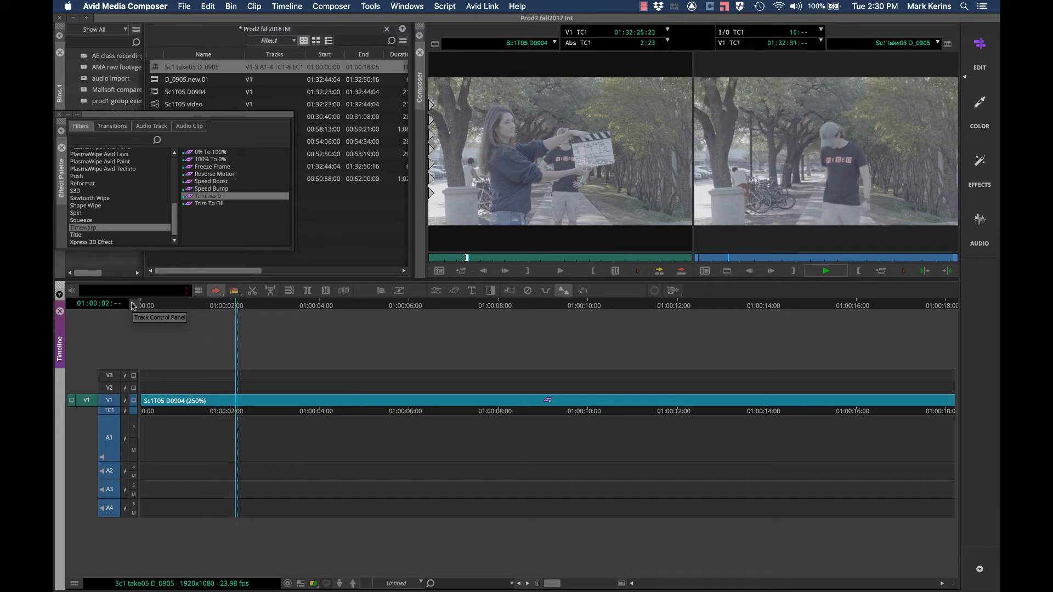
pyautogui.click(168, 307)
pyautogui.moveTo(168, 308); pyautogui.dragTo(100, 311)
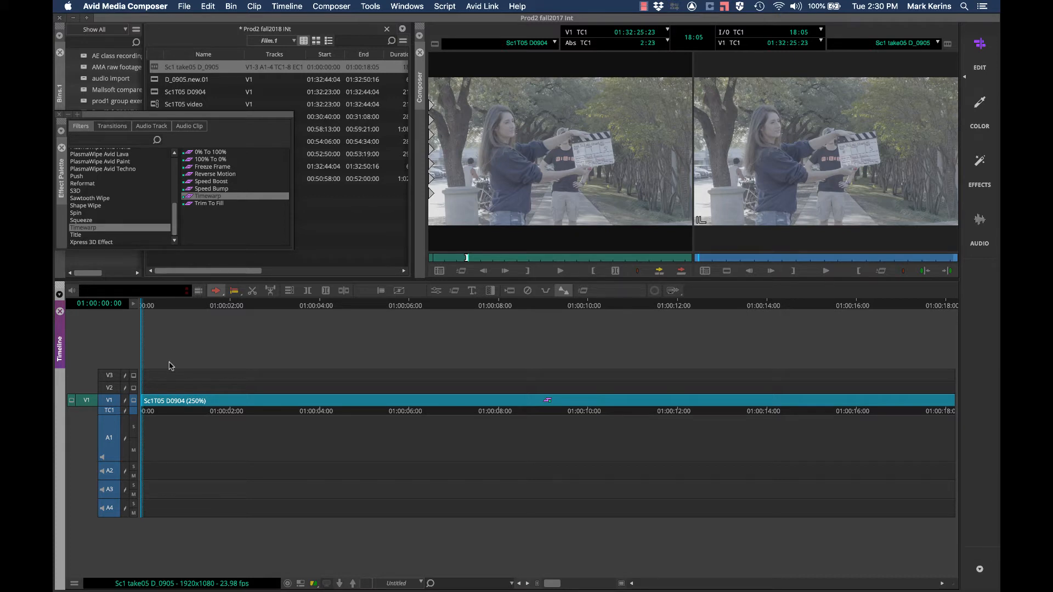
pyautogui.press('space')
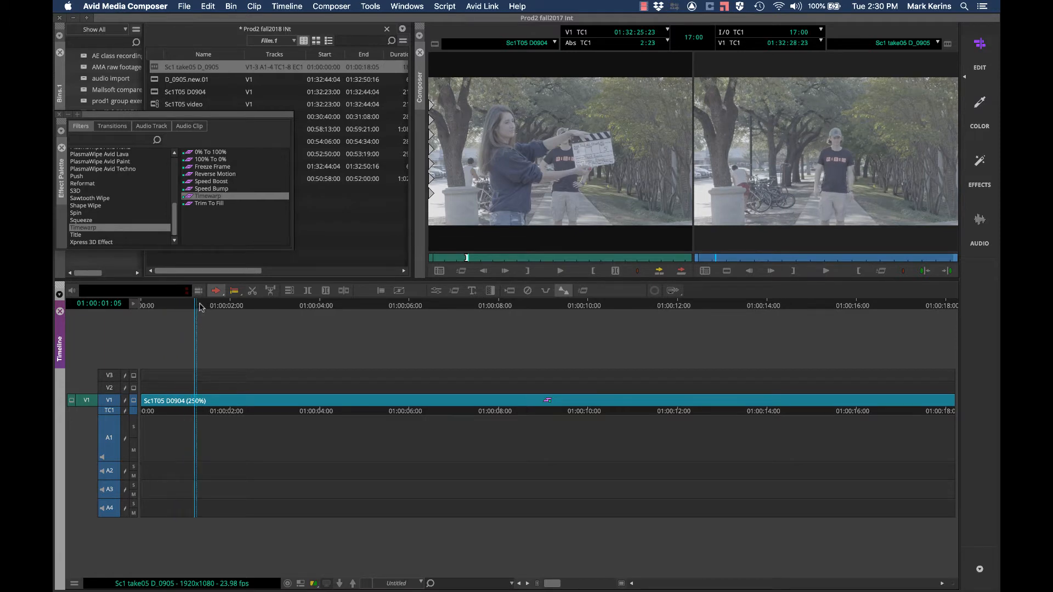
pyautogui.moveTo(201, 308); pyautogui.dragTo(117, 307)
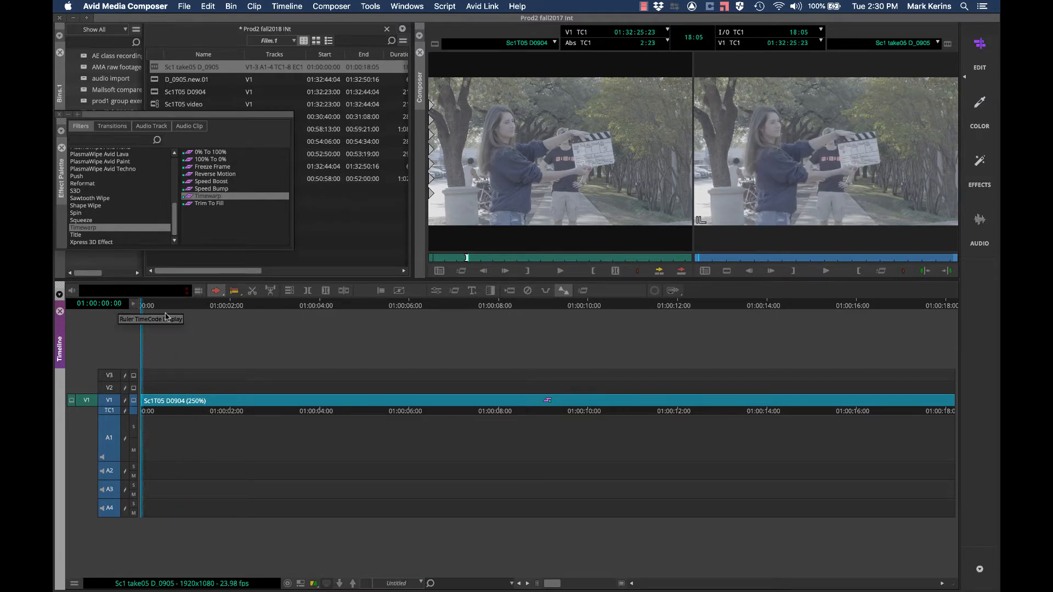
# - Close the Effect Palette and load the Sc1T05 audio clip as the source, with its waveforms enlarged in the timeline
pyautogui.click(59, 114)
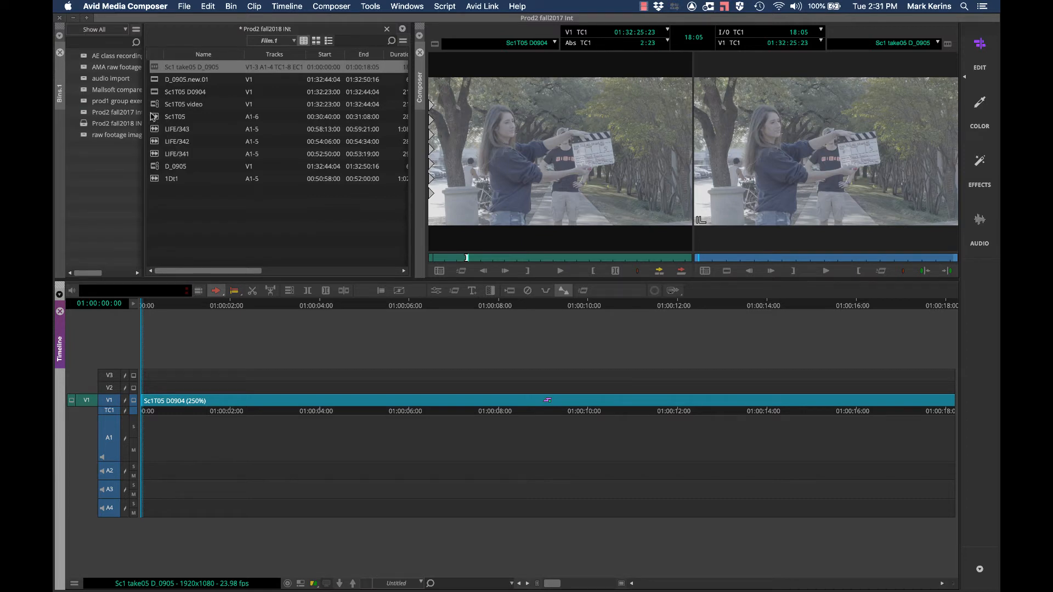
pyautogui.doubleClick(159, 117)
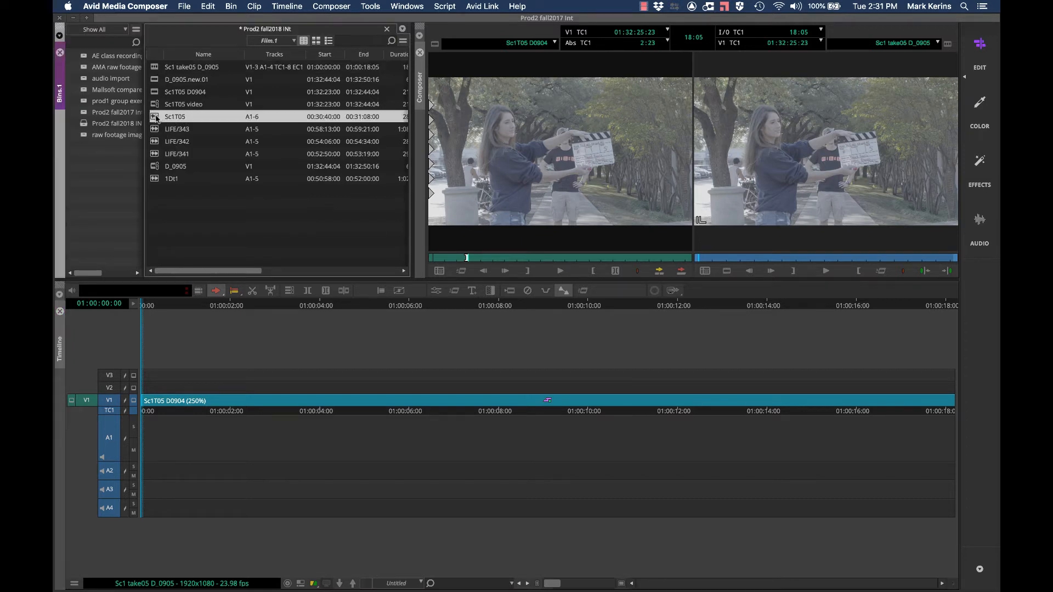
pyautogui.press('Escape')
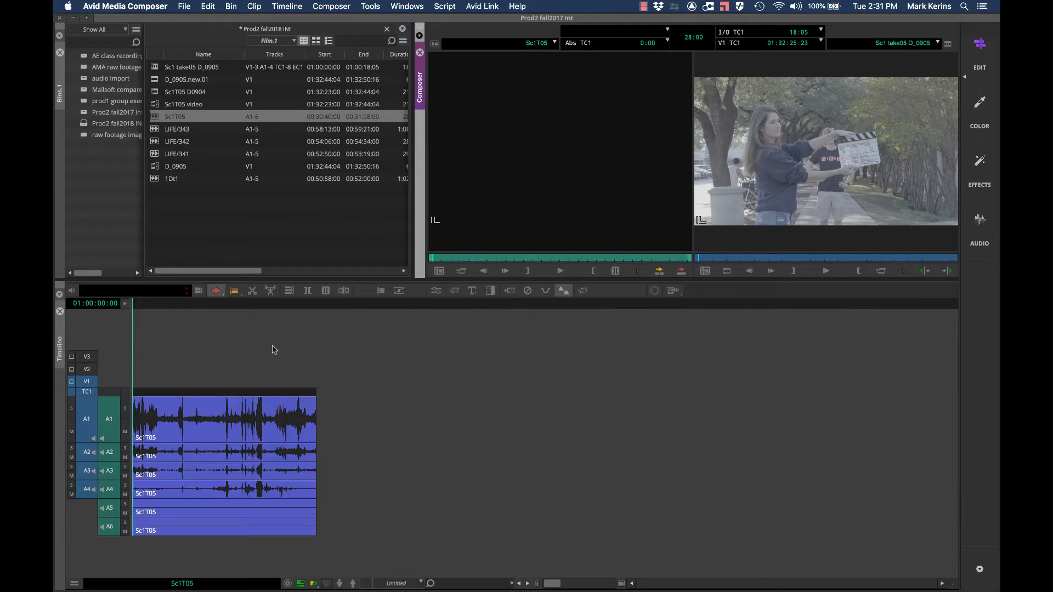
pyautogui.press('super+]')
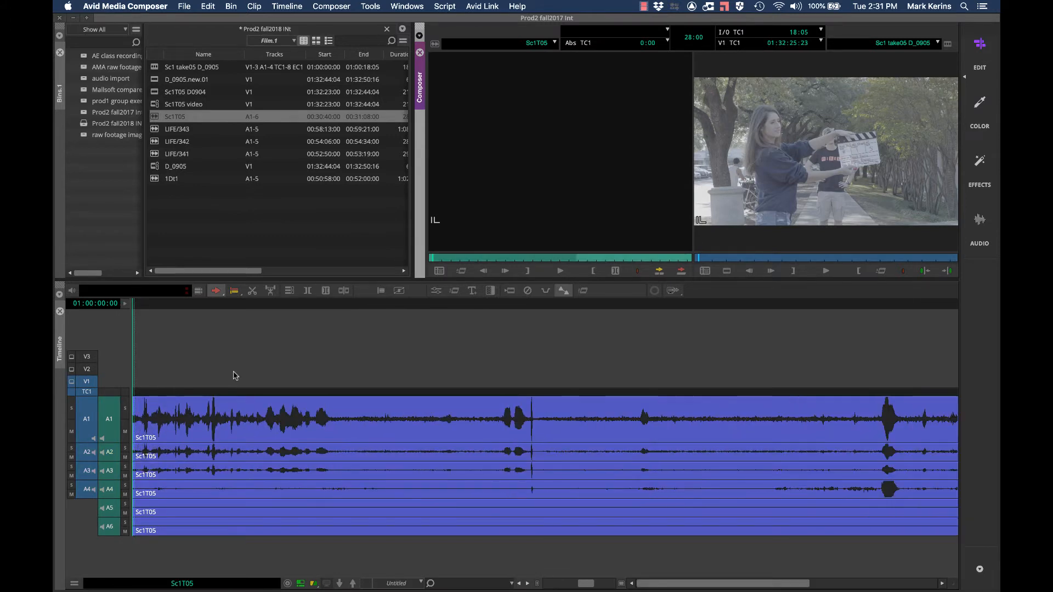
# - Find the clapper spike in the Sc1T05 audio and mark an in point there at 7:14
pyautogui.click(500, 312)
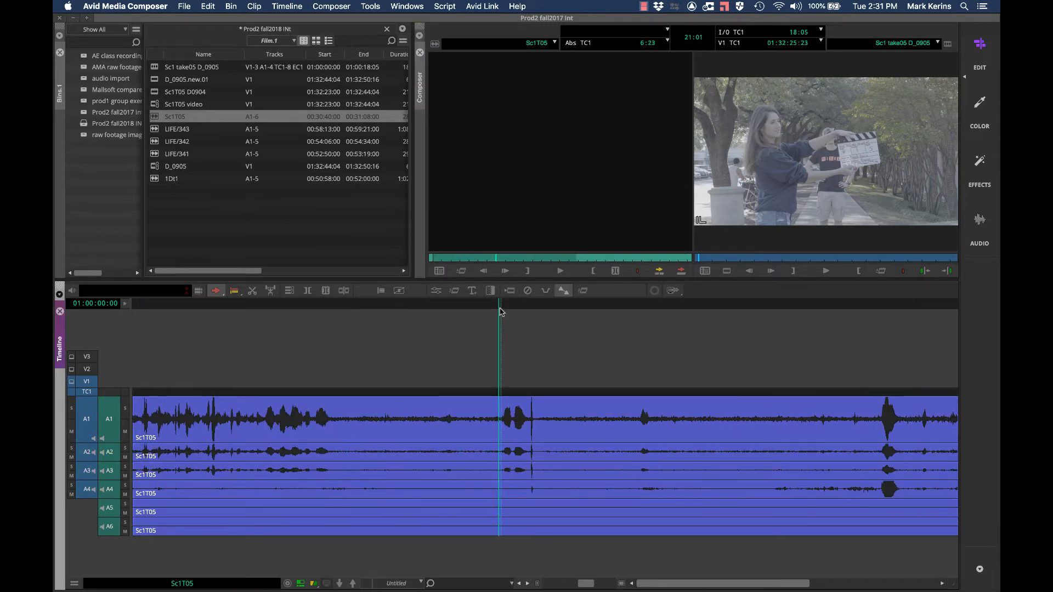
pyautogui.press('space')
pyautogui.press('space')
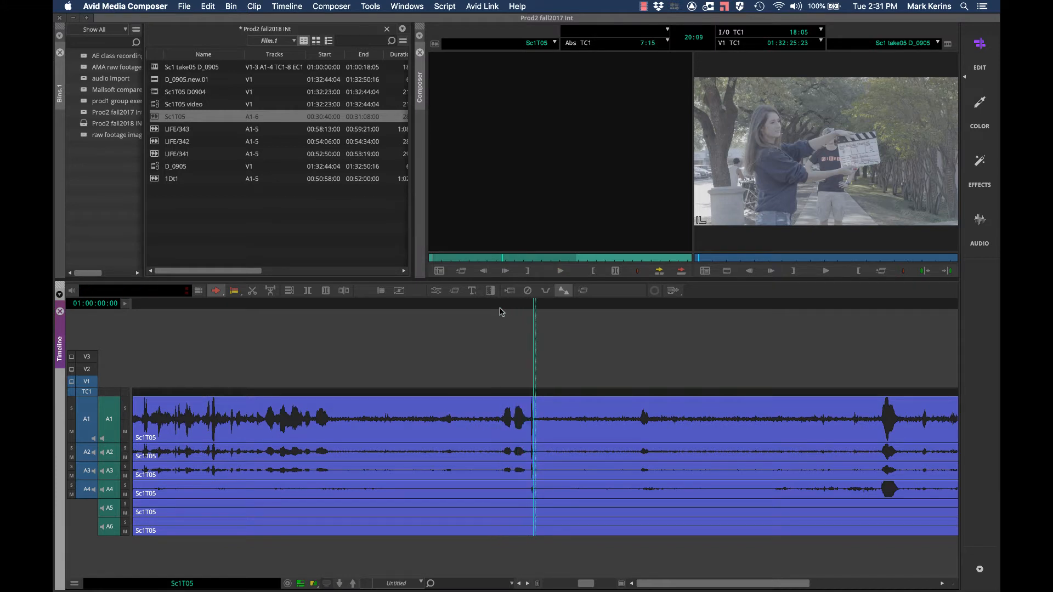
pyautogui.press('super+]')
pyautogui.press('super+]')
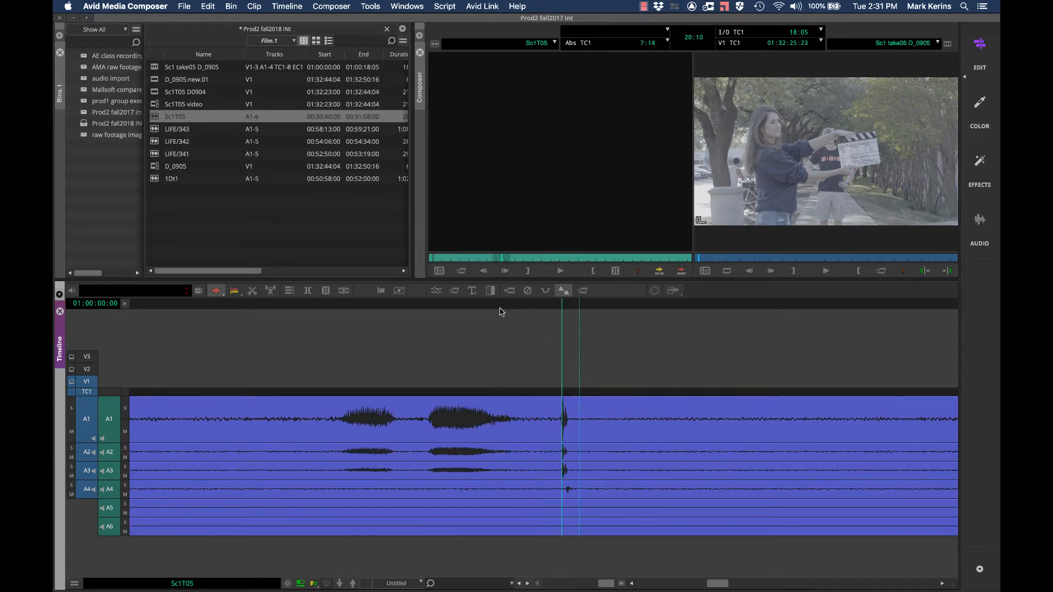
pyautogui.press('super+[')
pyautogui.press('super+[')
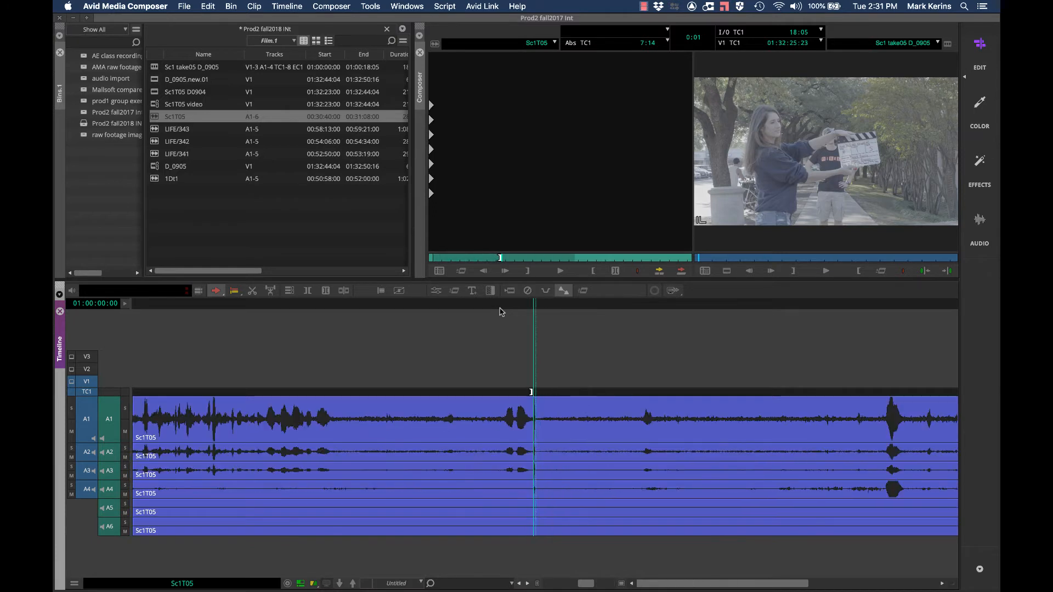
# - Return to the Sc1 take05 D_0905 sequence and overwrite the marked Sc1T05 audio onto tracks A1 to A6 from the first frame
pyautogui.press('Escape')
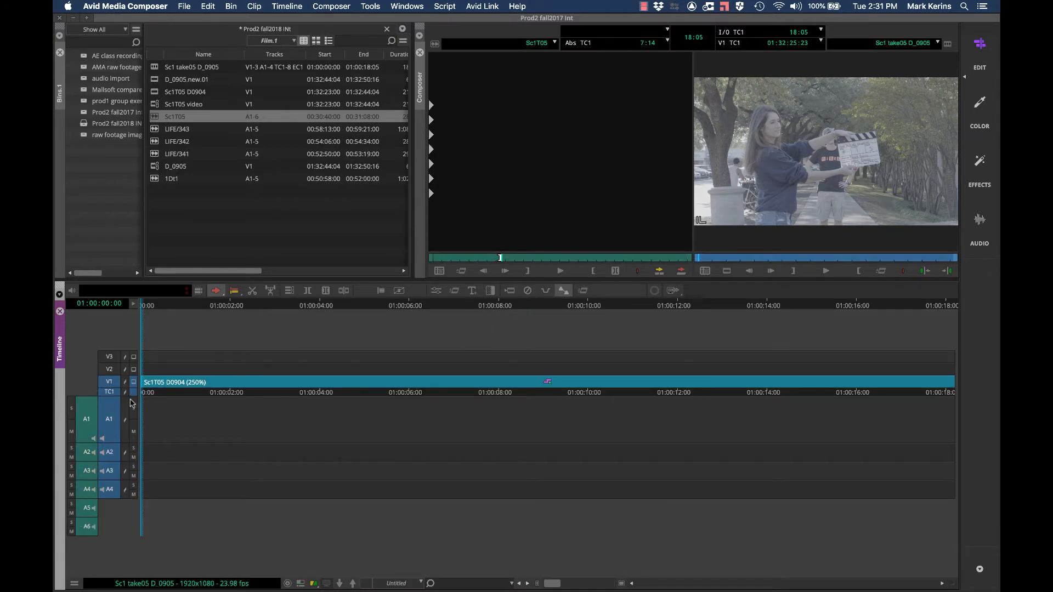
pyautogui.moveTo(146, 307); pyautogui.dragTo(126, 306)
pyautogui.press('8')
pyautogui.press('b')
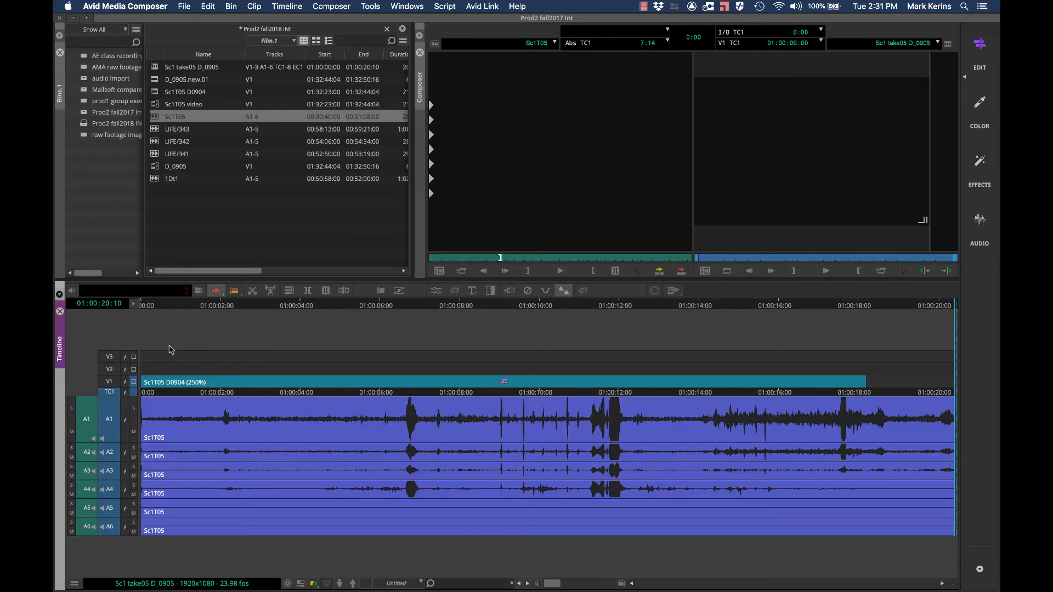
# - Play the sequence from the first frame to check sync between picture and audio, and return to the start
pyautogui.press('8')
pyautogui.click(171, 305)
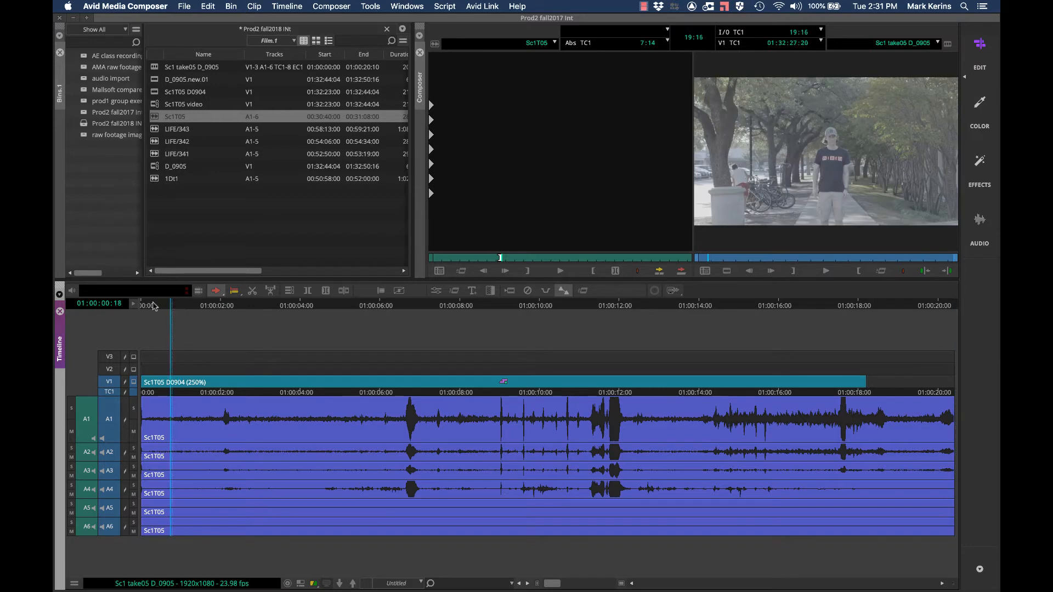
pyautogui.moveTo(154, 306); pyautogui.dragTo(132, 305)
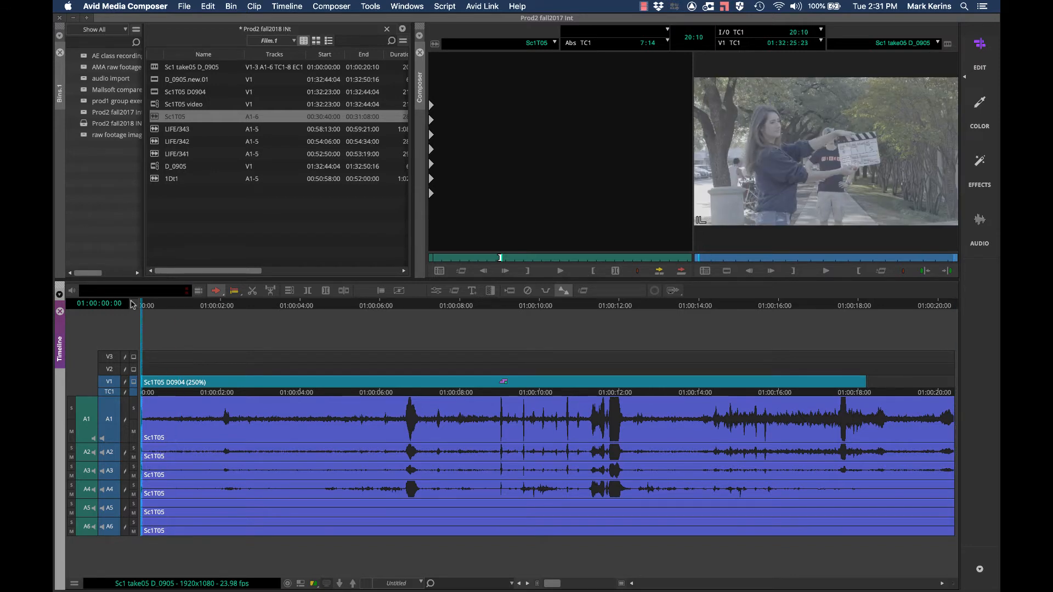
pyautogui.press('space')
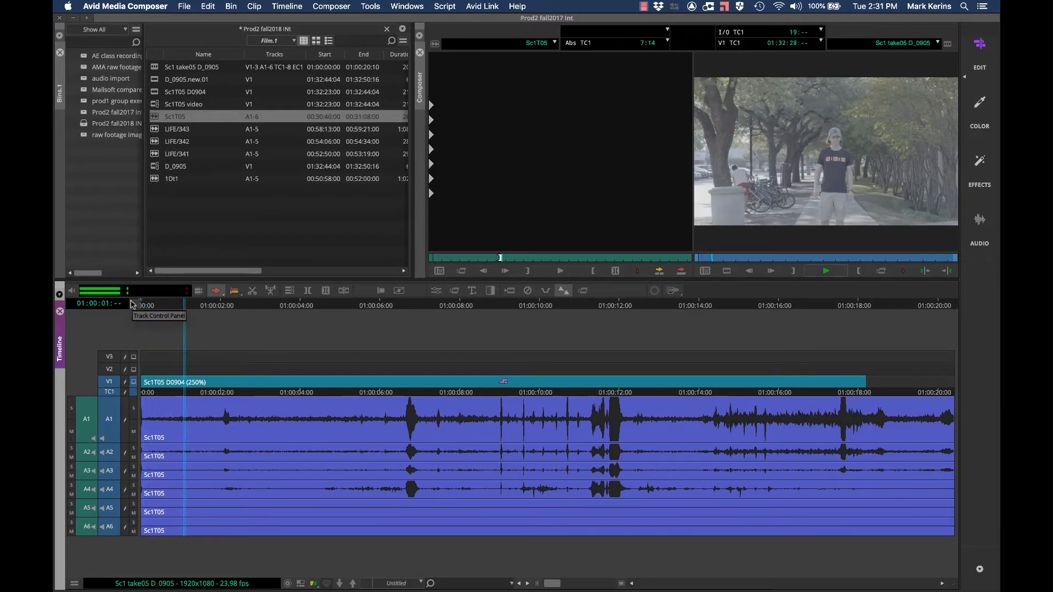
pyautogui.press('space')
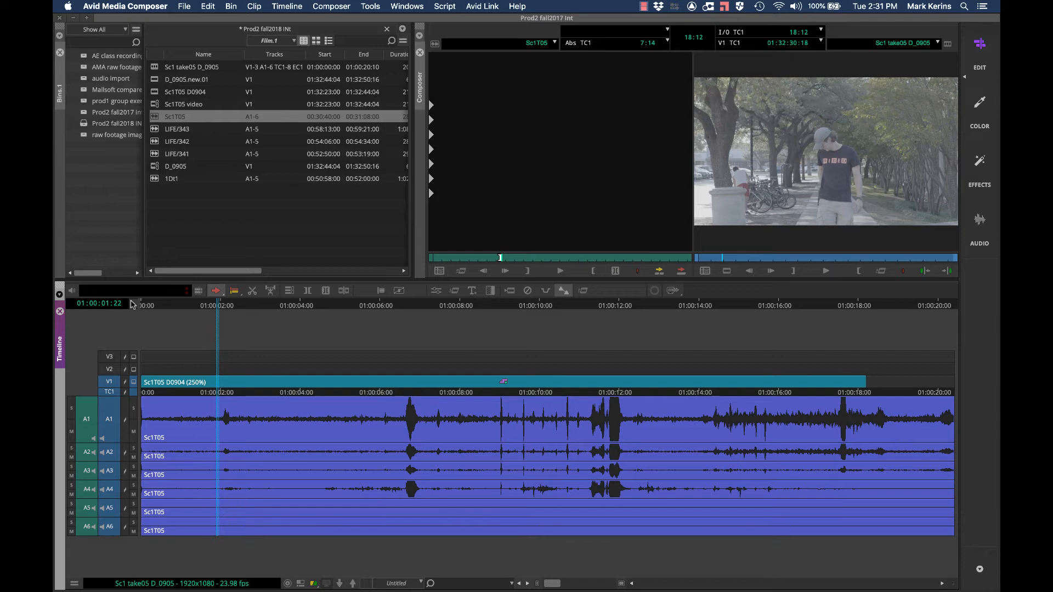
pyautogui.press('space')
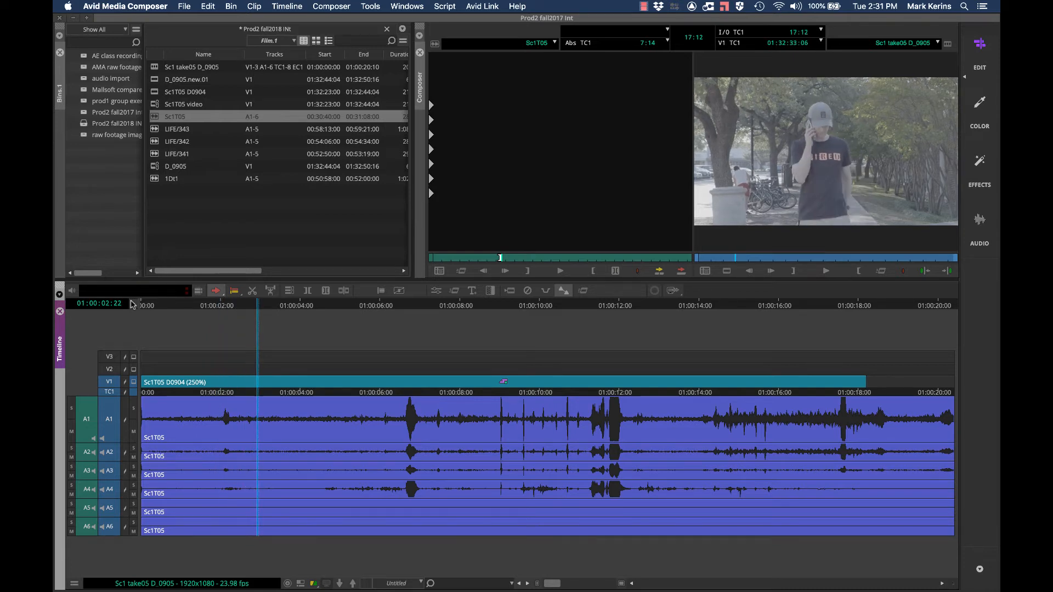
pyautogui.press('Home')
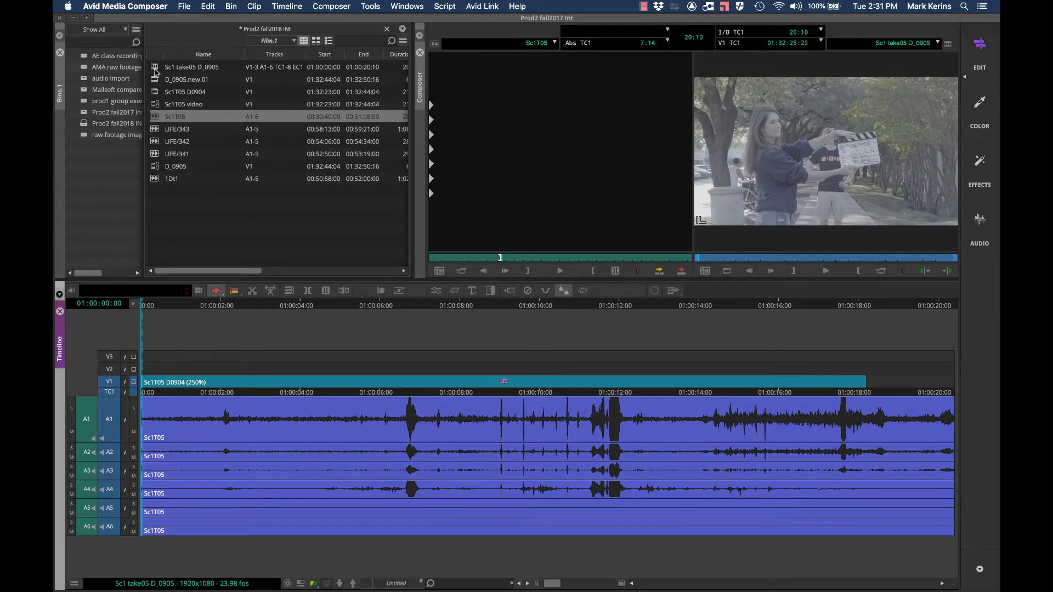
# - Load the Sc1 take05 D_0905 sequence as the source, followed by the D_0905.new.01 clip
pyautogui.click(156, 70)
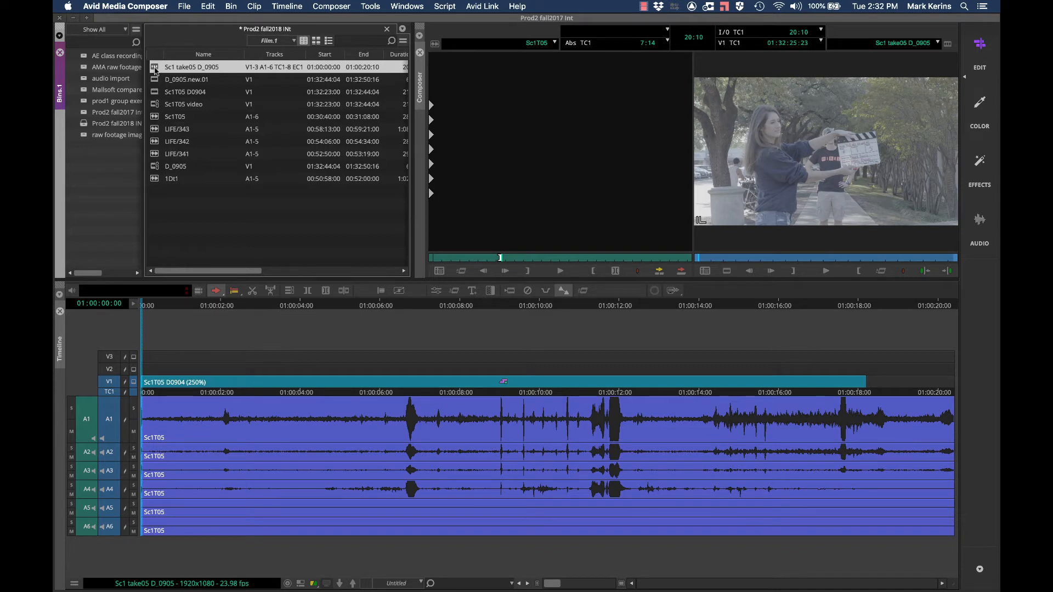
pyautogui.moveTo(155, 70); pyautogui.dragTo(472, 156)
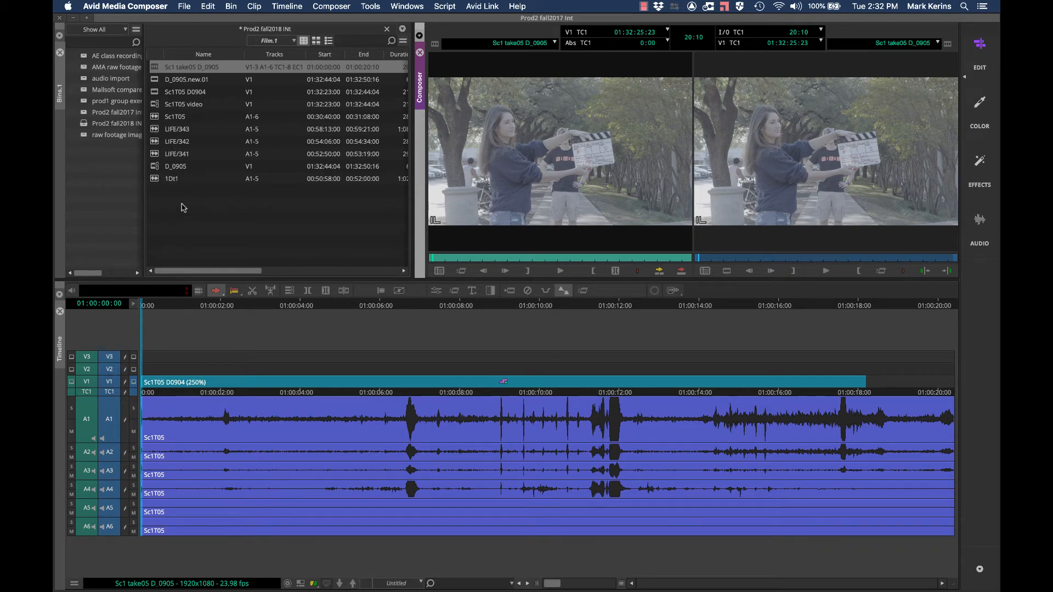
pyautogui.doubleClick(154, 82)
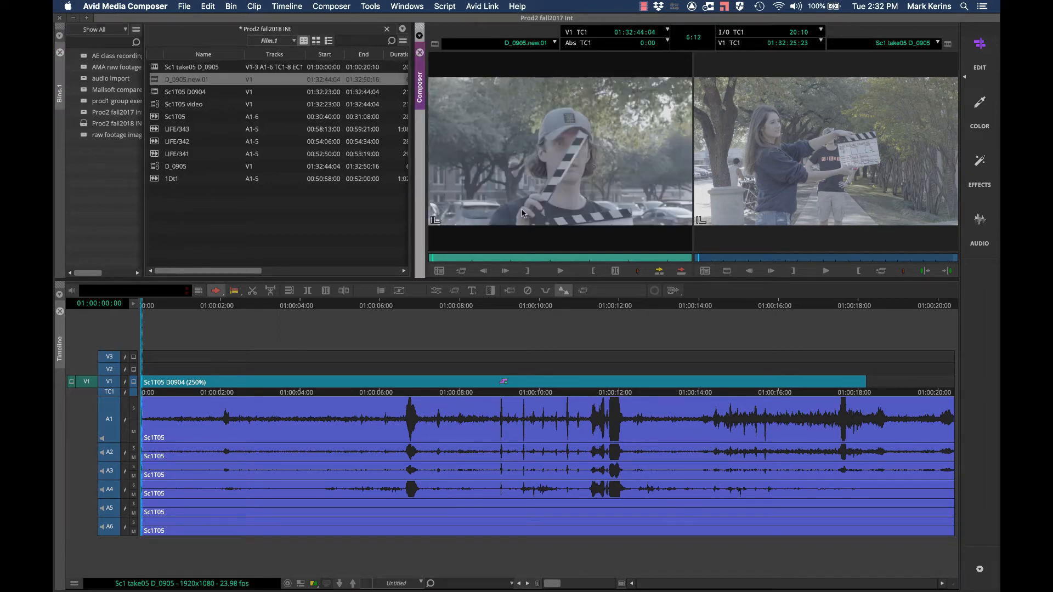
# - Select the Sc1 take05 D_0905 sequence in the bin and turn it into a synced clip with AutoSync
pyautogui.click(155, 67)
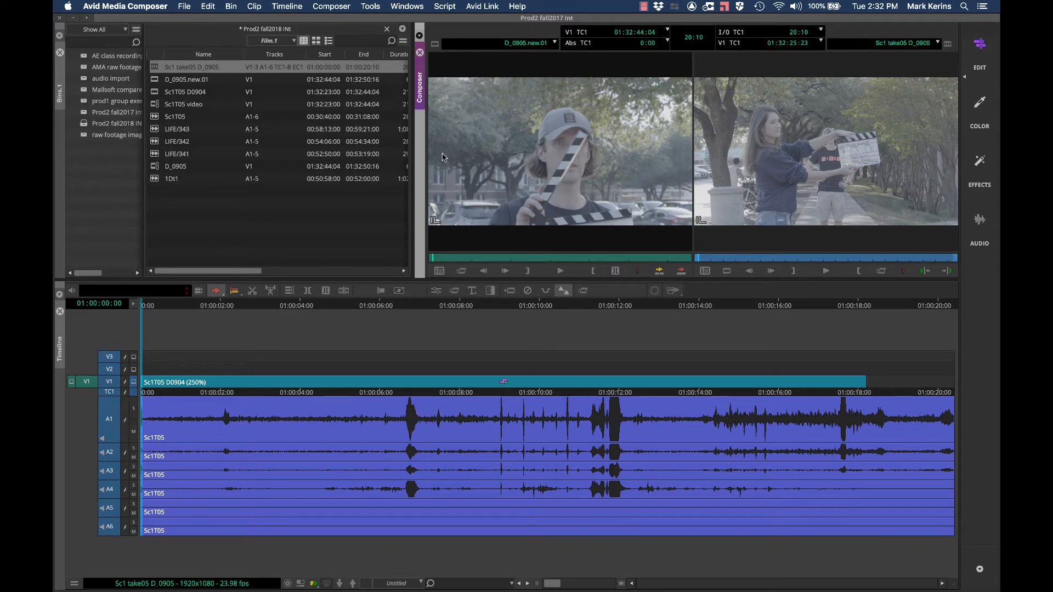
pyautogui.click(156, 67)
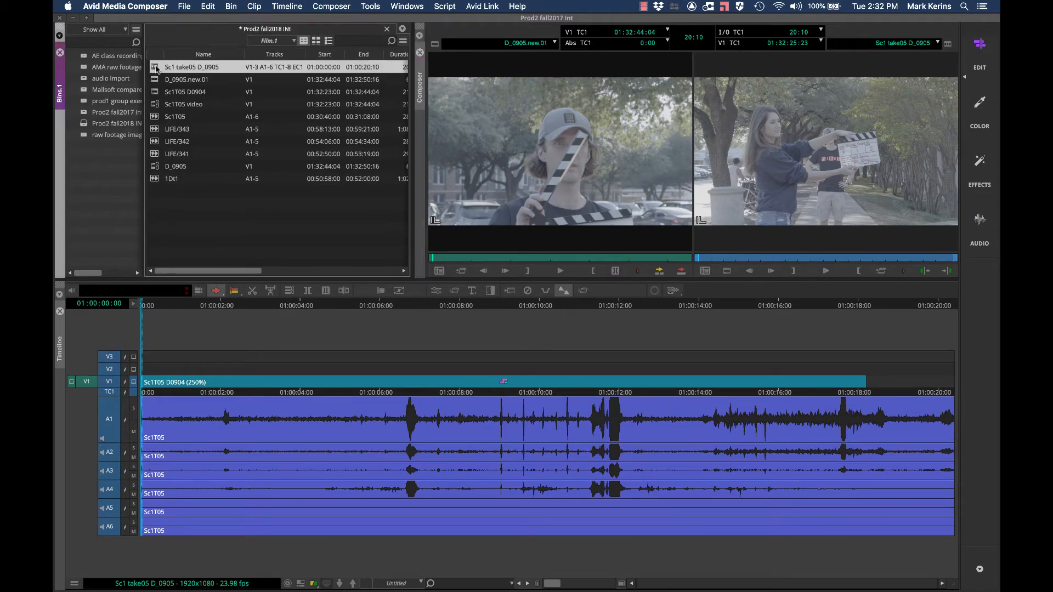
pyautogui.click(237, 6)
pyautogui.moveTo(253, 6)
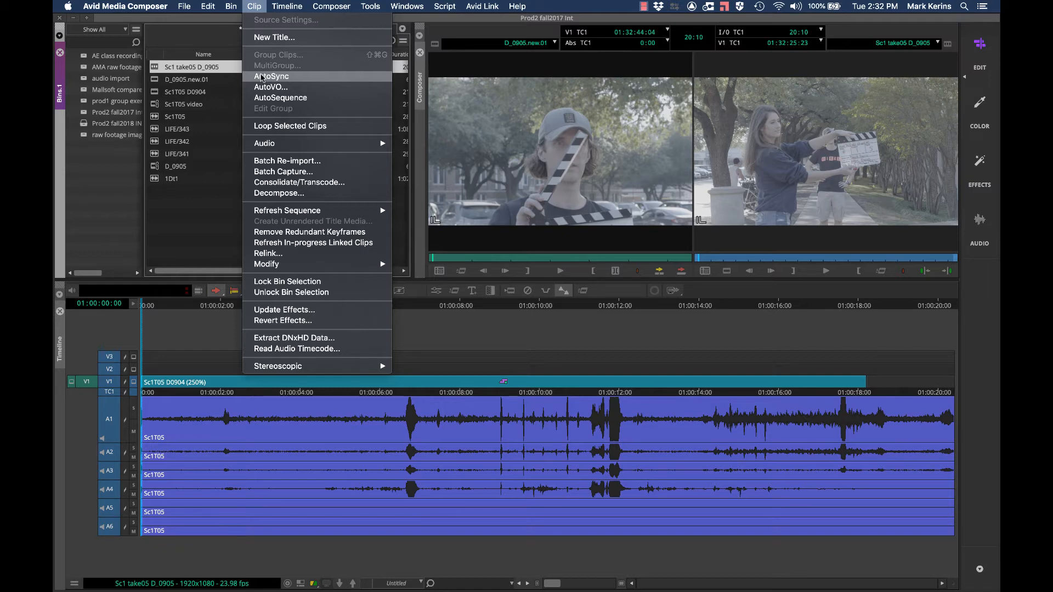
pyautogui.click(261, 78)
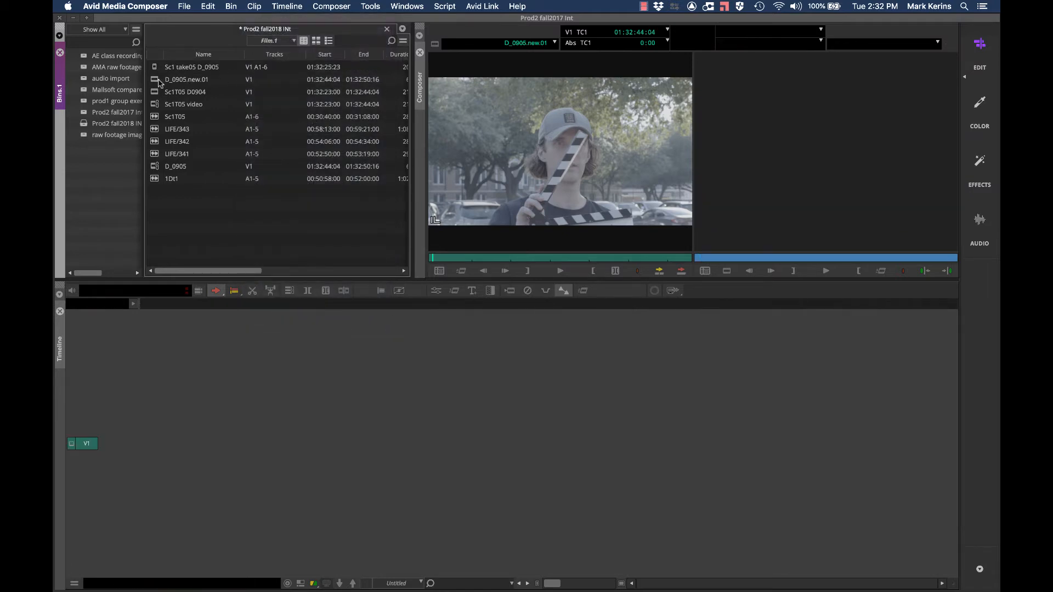
# - Load the synced Sc1 take05 D_0905 clip as the source and inspect its picture and audio tracks in the timeline
pyautogui.doubleClick(153, 68)
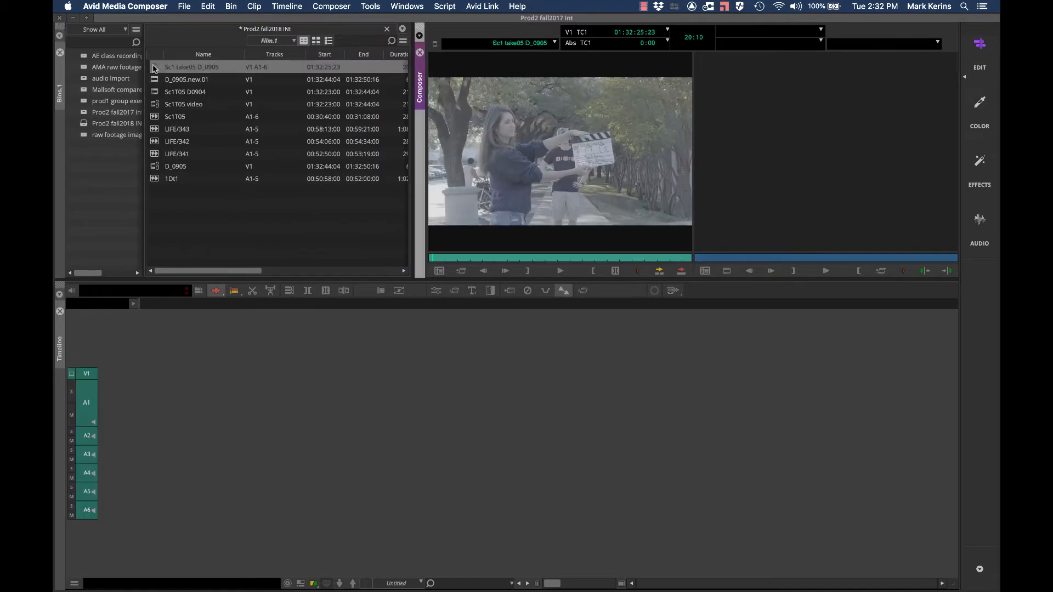
pyautogui.click(448, 258)
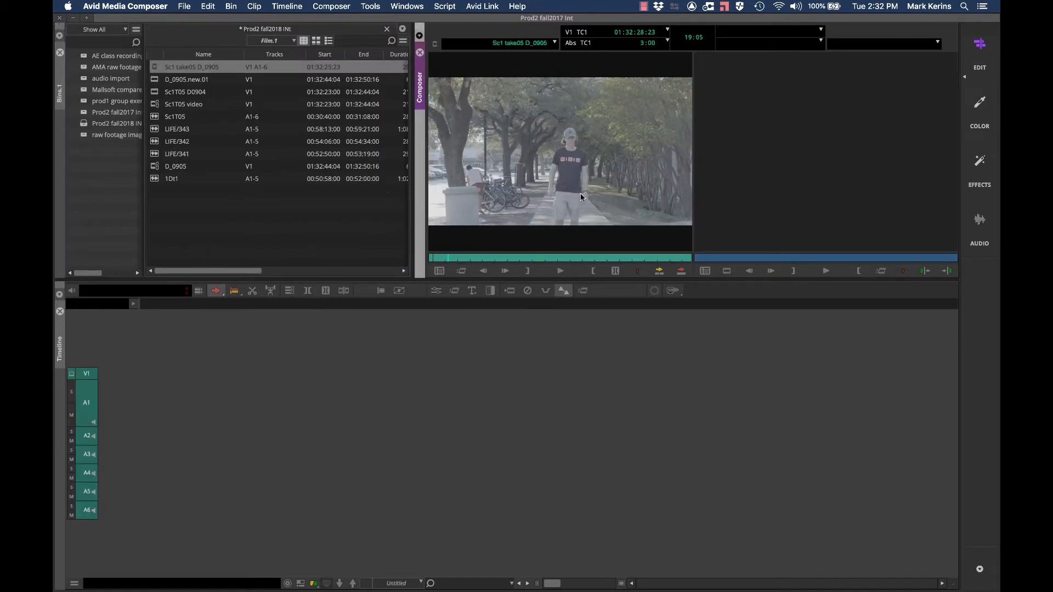
pyautogui.press('Escape')
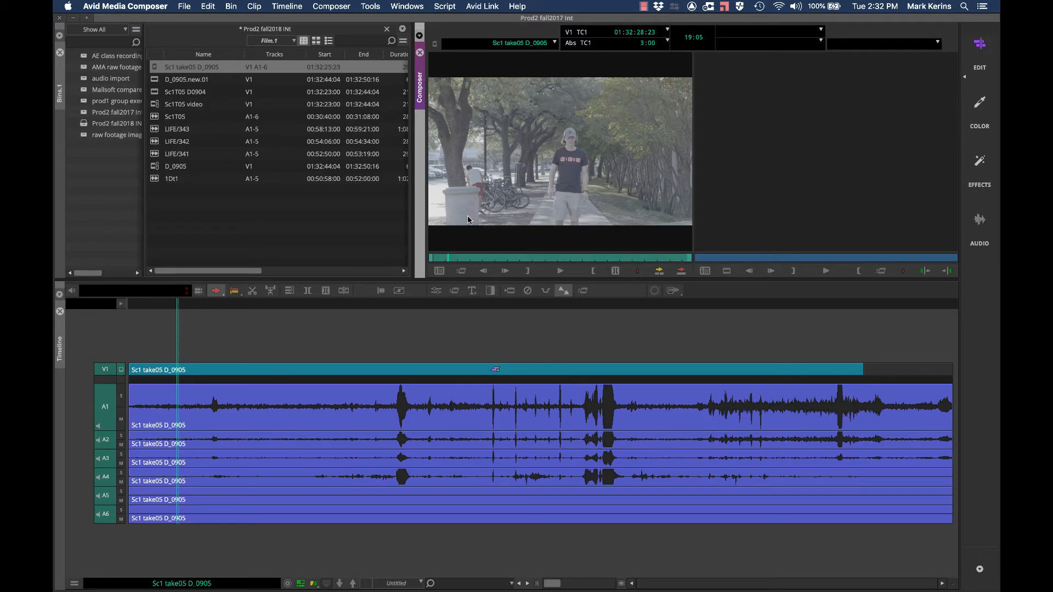
pyautogui.press('Escape')
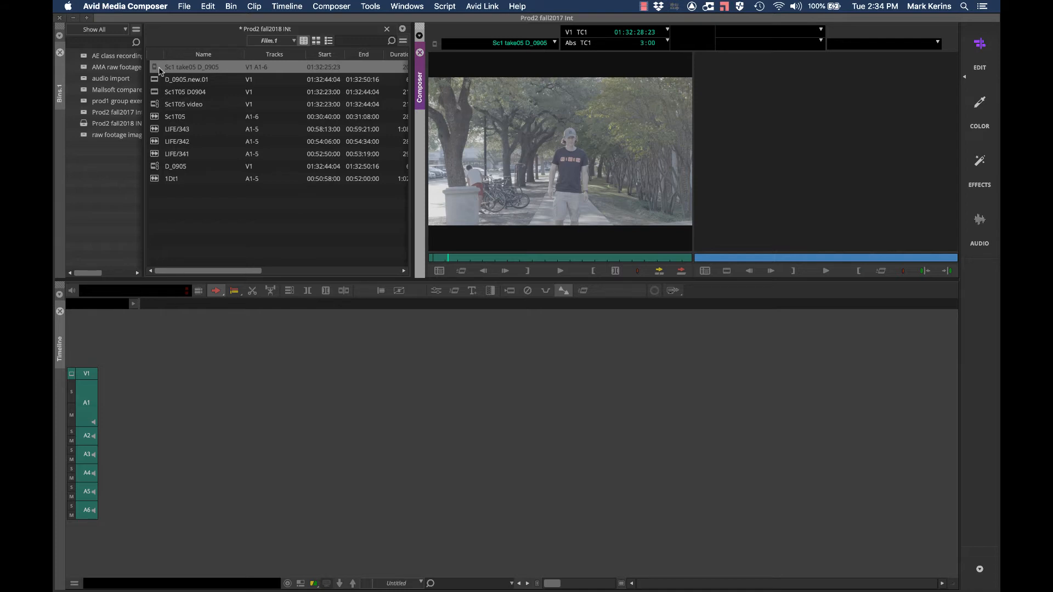
# - Create a new sequence in the bin named "test sequence slomo footage"
pyautogui.press('super+shift+n')
pyautogui.write('test sequence')
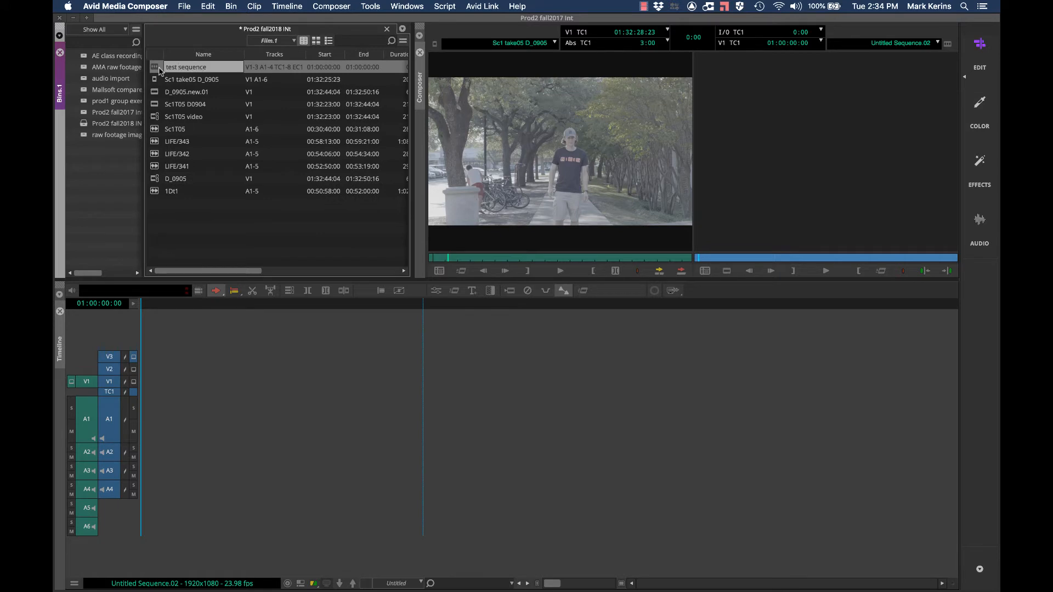
pyautogui.write(' slomo footage')
pyautogui.press('Return')
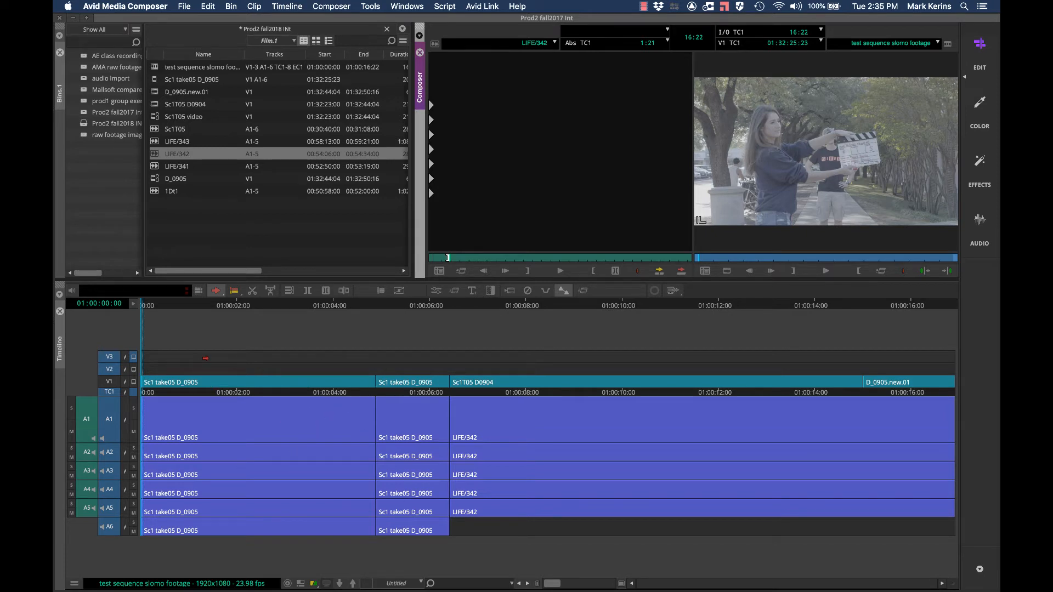
# - Play each part of the test sequence, jumping between edit points, to check the synced slow-motion clips and the LIFE/342 audio
pyautogui.press('space')
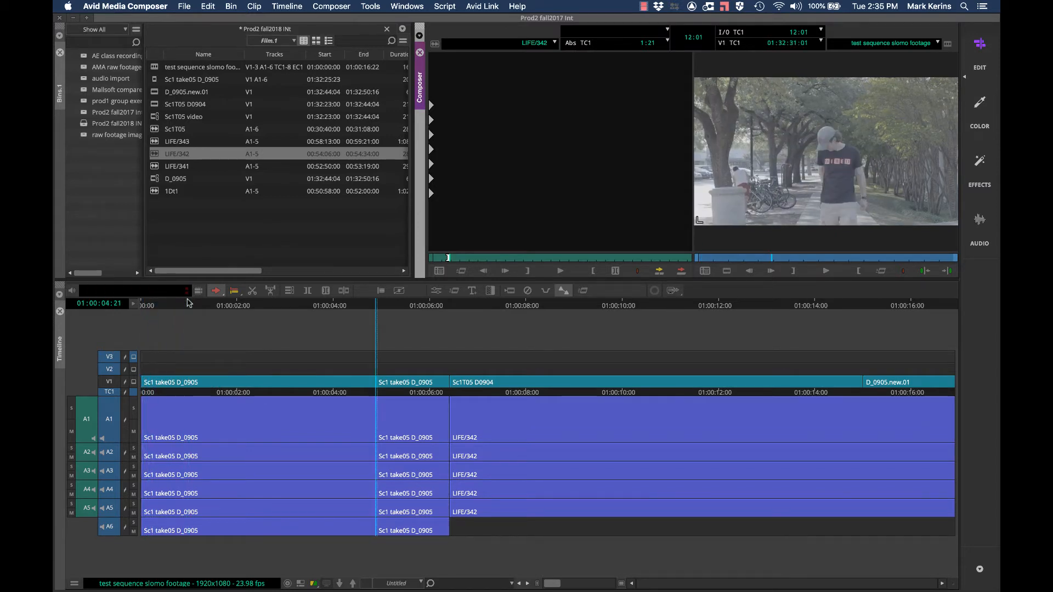
pyautogui.press('space')
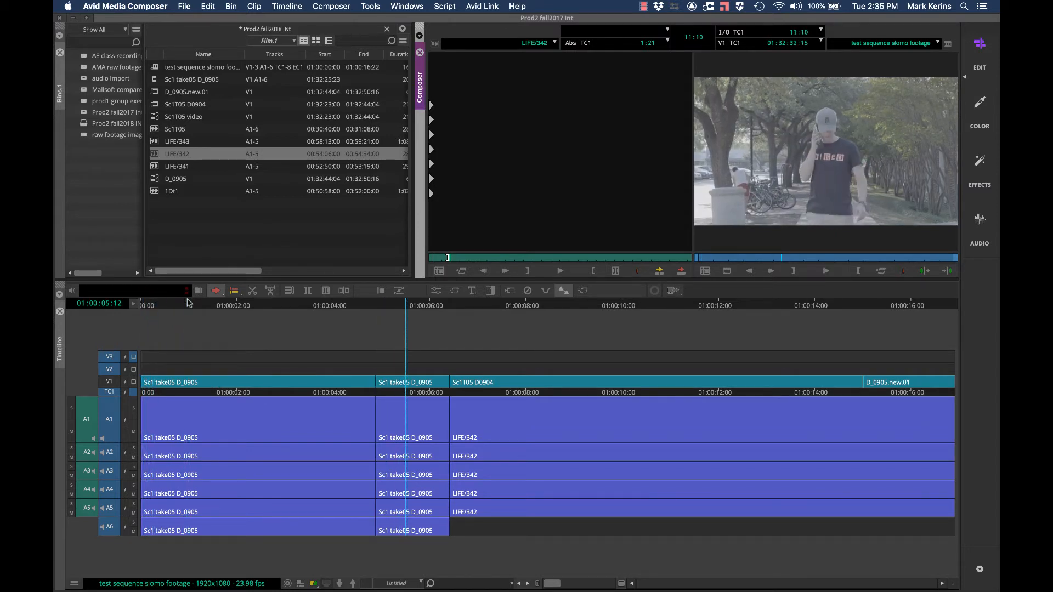
pyautogui.press('s')
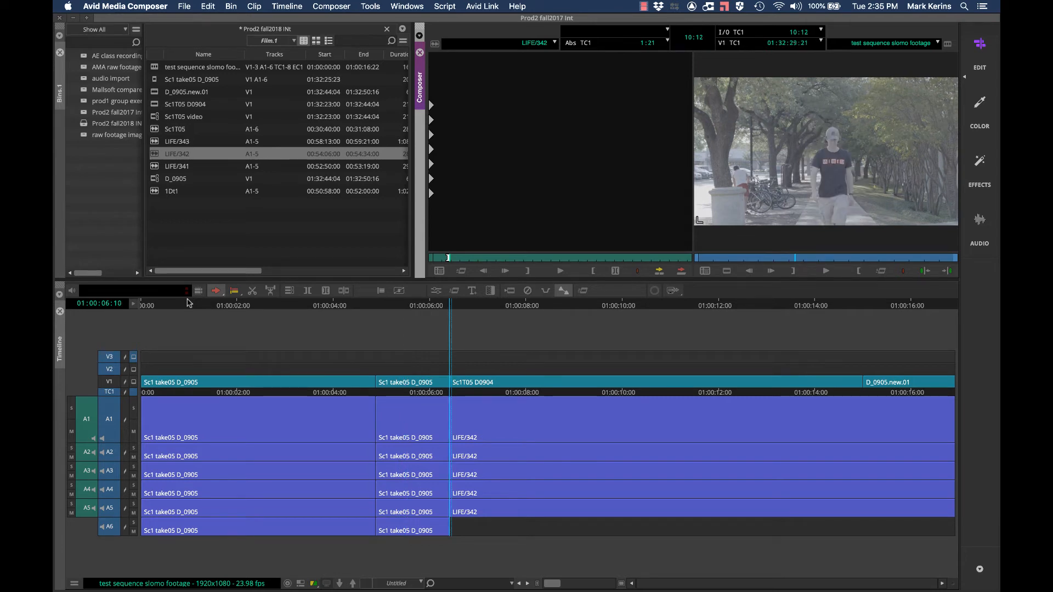
pyautogui.press('space')
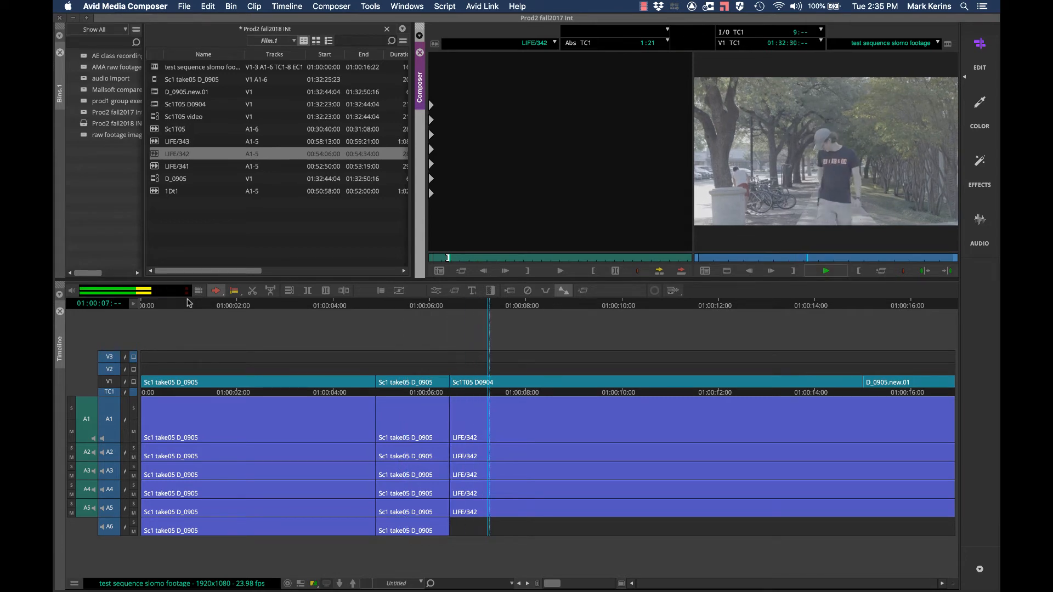
pyautogui.press('space')
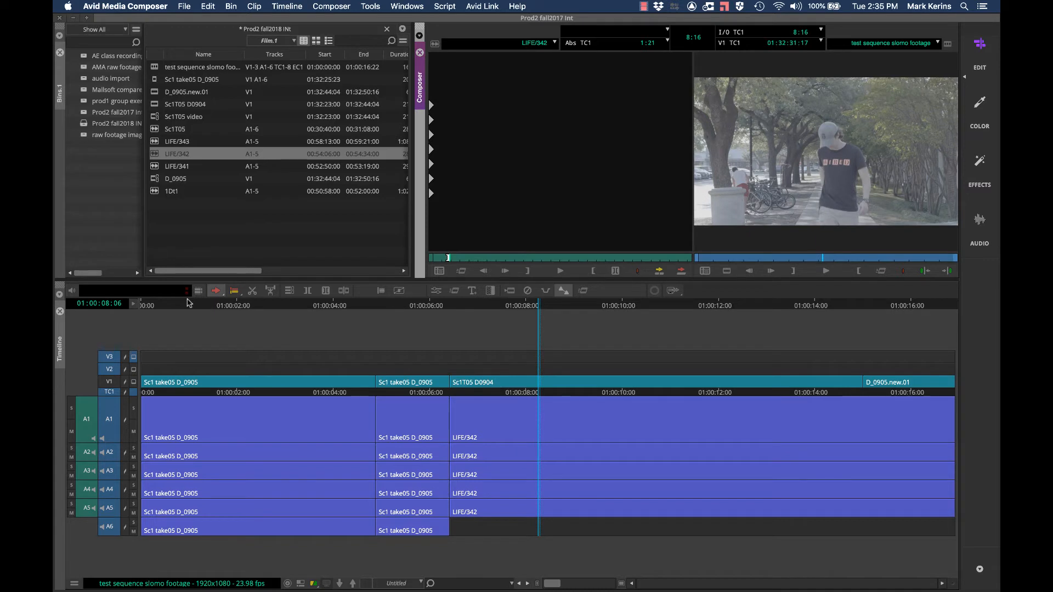
pyautogui.press('s')
pyautogui.press('space')
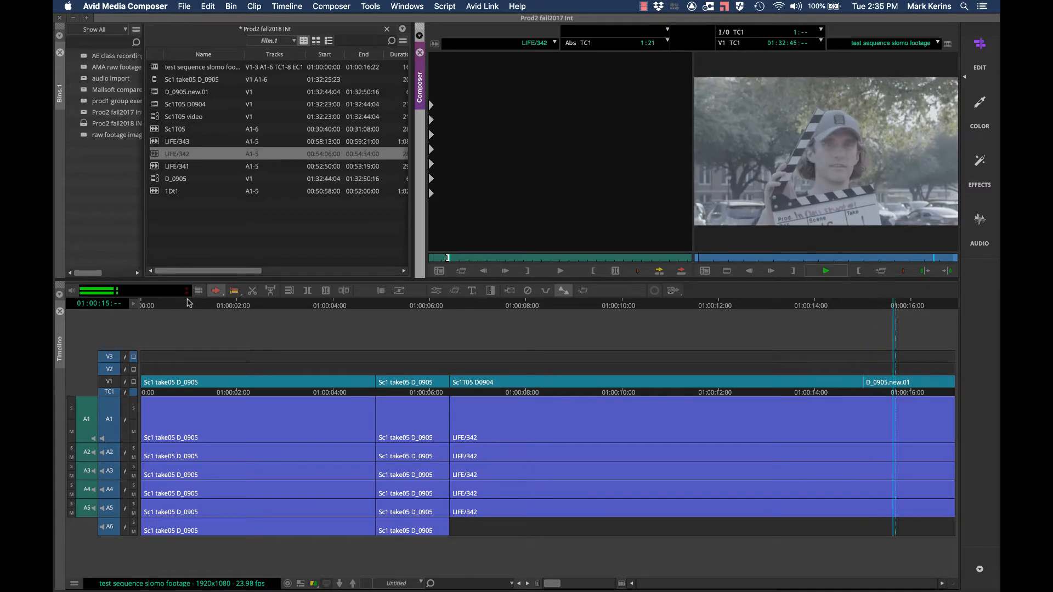
pyautogui.press('space')
pyautogui.press('a')
pyautogui.press('a')
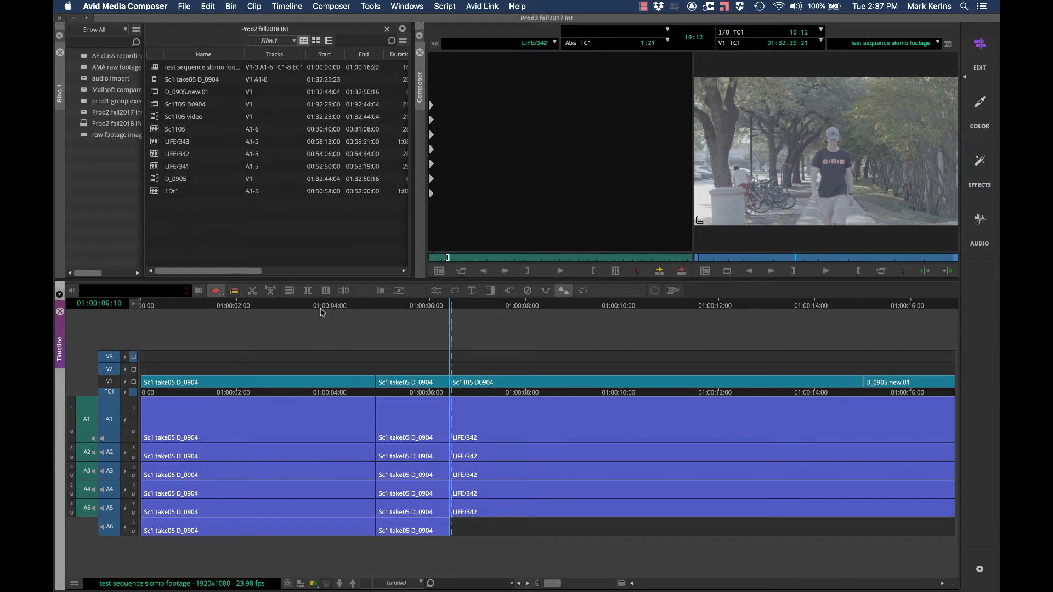
# - Mark the test sequence from its first frame to its end and deselect all its tracks
pyautogui.moveTo(318, 309); pyautogui.dragTo(75, 310)
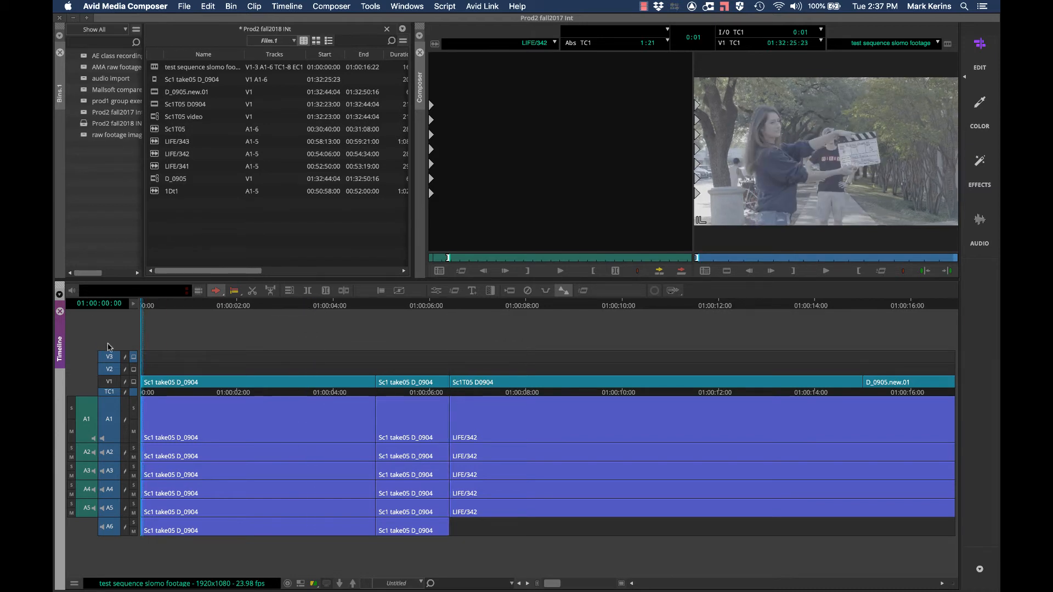
pyautogui.press('End')
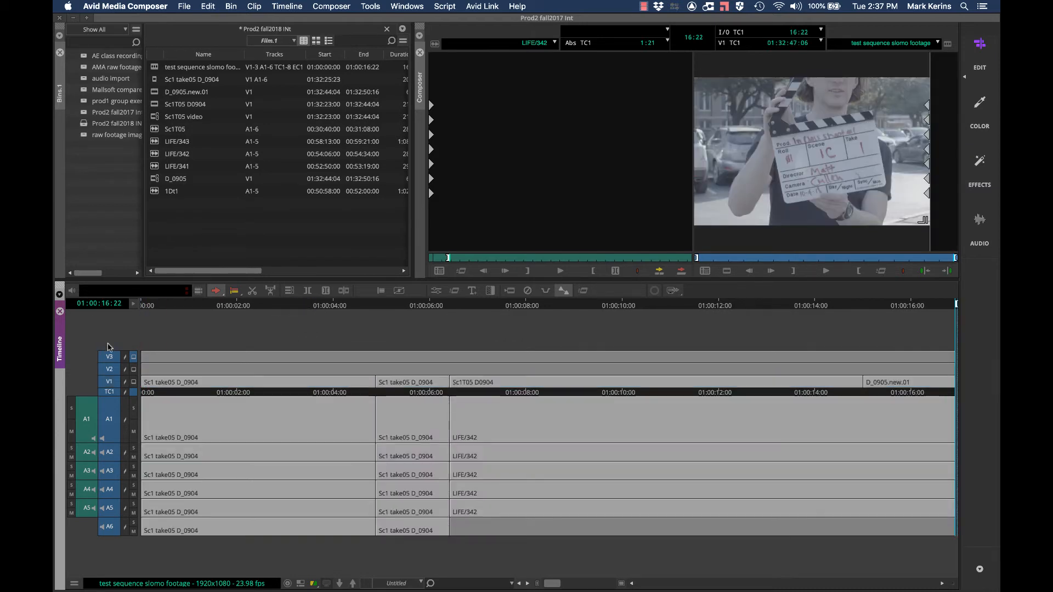
pyautogui.press('super+a')
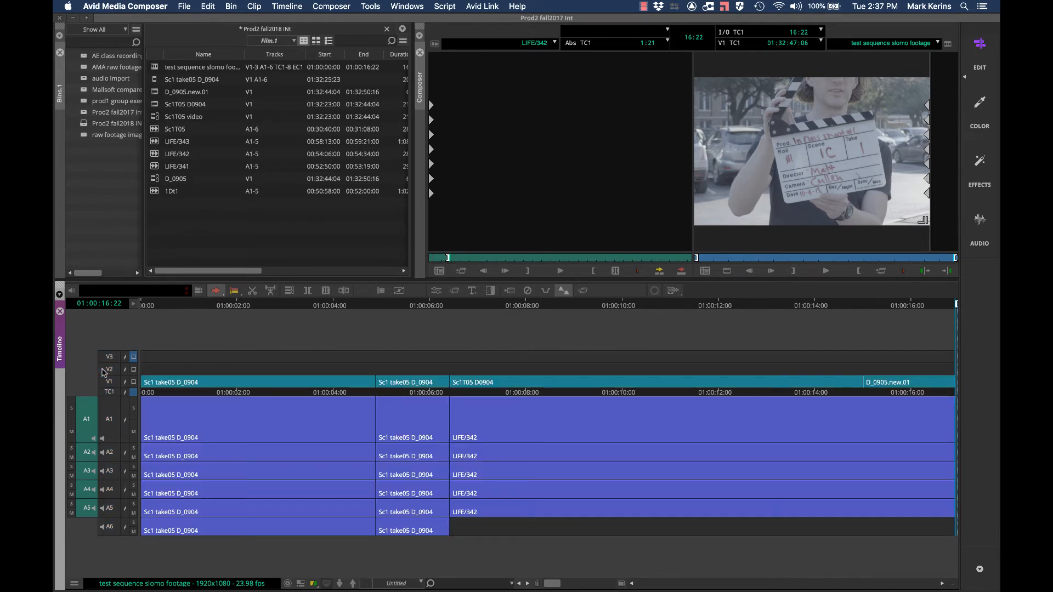
# - Delete the empty video tracks V2 and V3 and select all remaining tracks of the test sequence
pyautogui.click(109, 358)
pyautogui.click(110, 369)
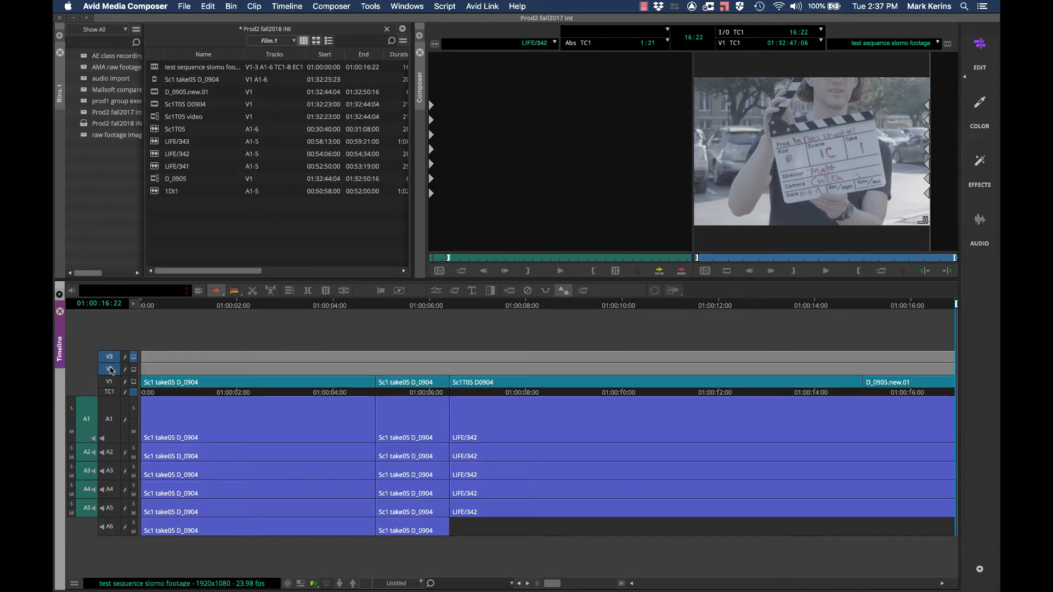
pyautogui.press('Delete')
pyautogui.click(572, 310)
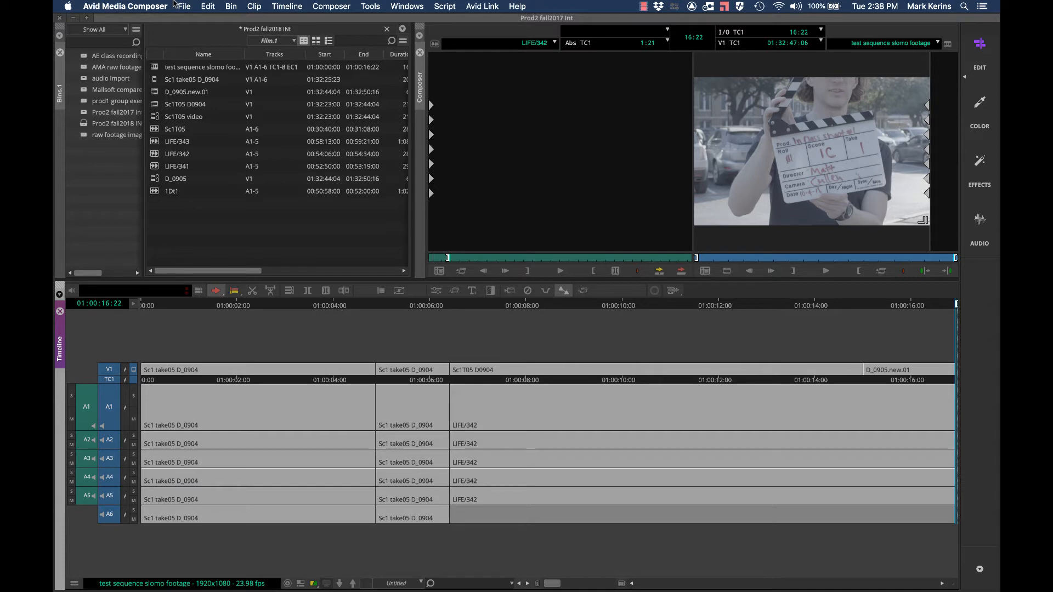
# - Start exporting the test sequence to a file with the "AAF for Resolve" export setting
pyautogui.click(175, 6)
pyautogui.moveTo(245, 163)
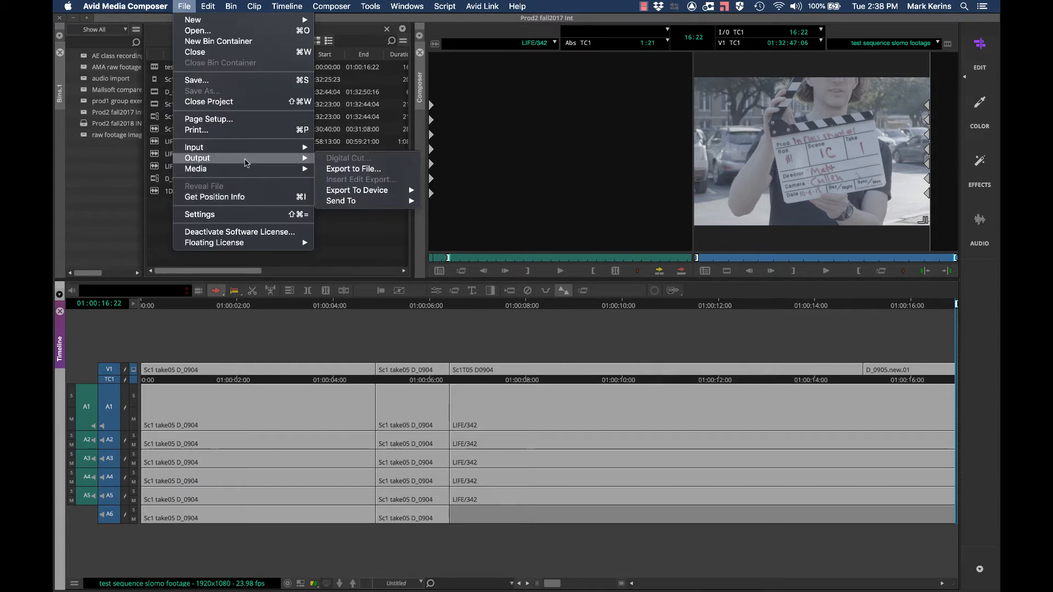
pyautogui.click(351, 170)
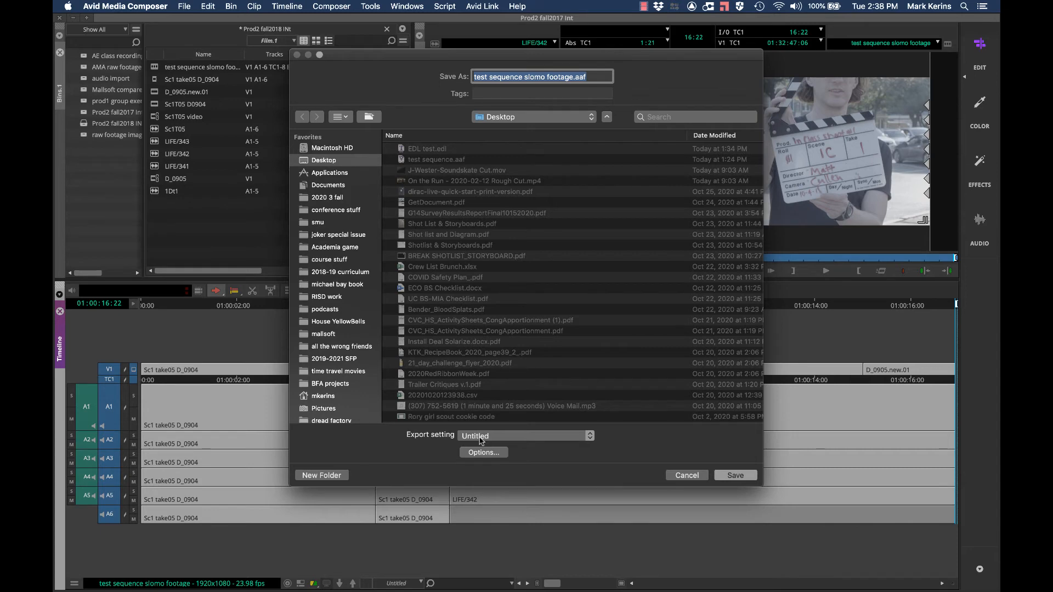
pyautogui.click(480, 437)
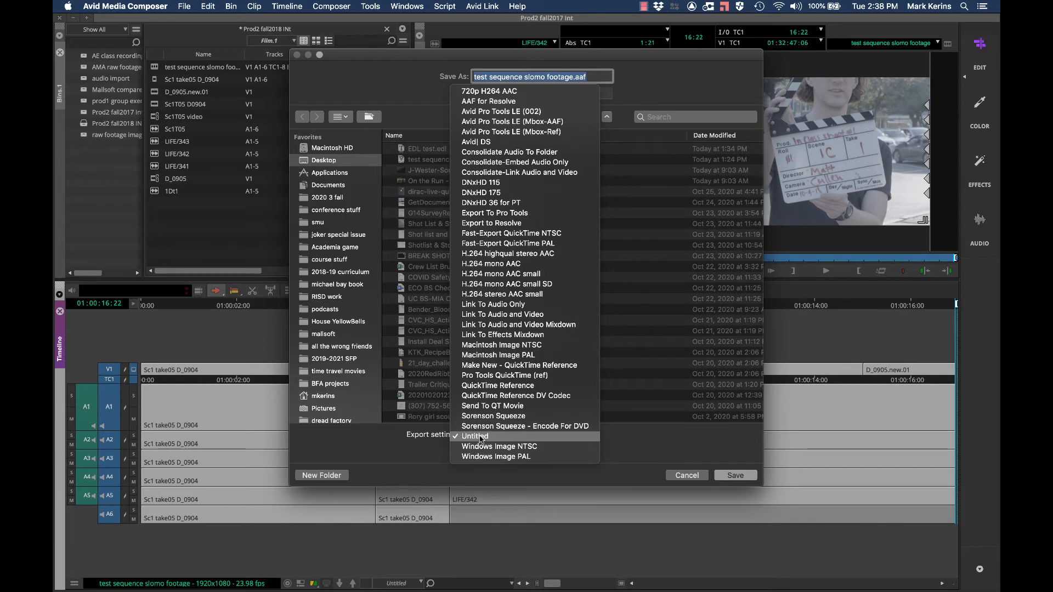
pyautogui.click(489, 101)
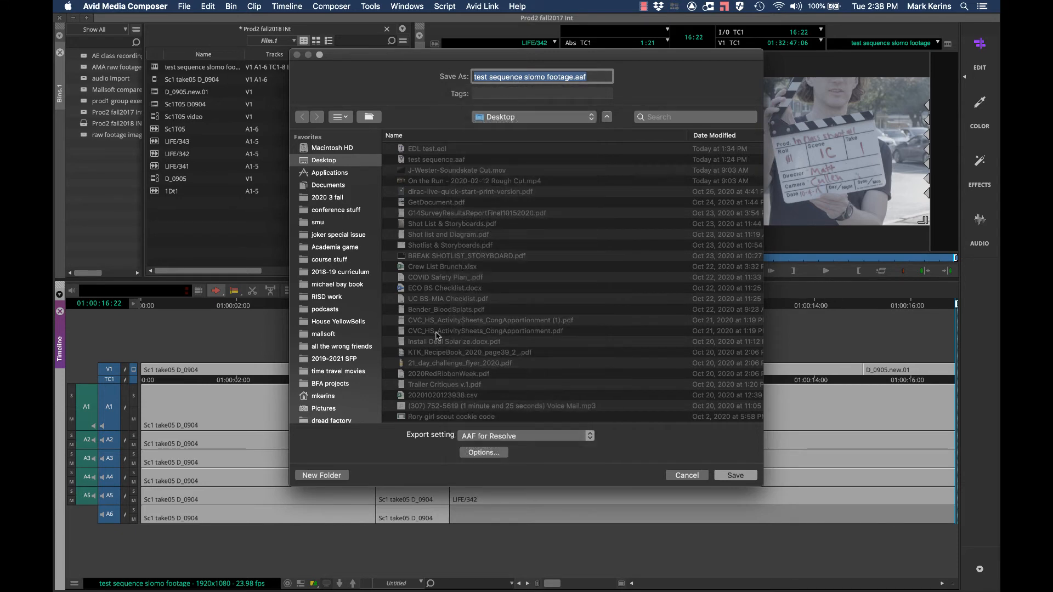
# - Review the export setting's video and audio details, then export test sequence slomo footage.aaf to the Desktop
pyautogui.click(470, 453)
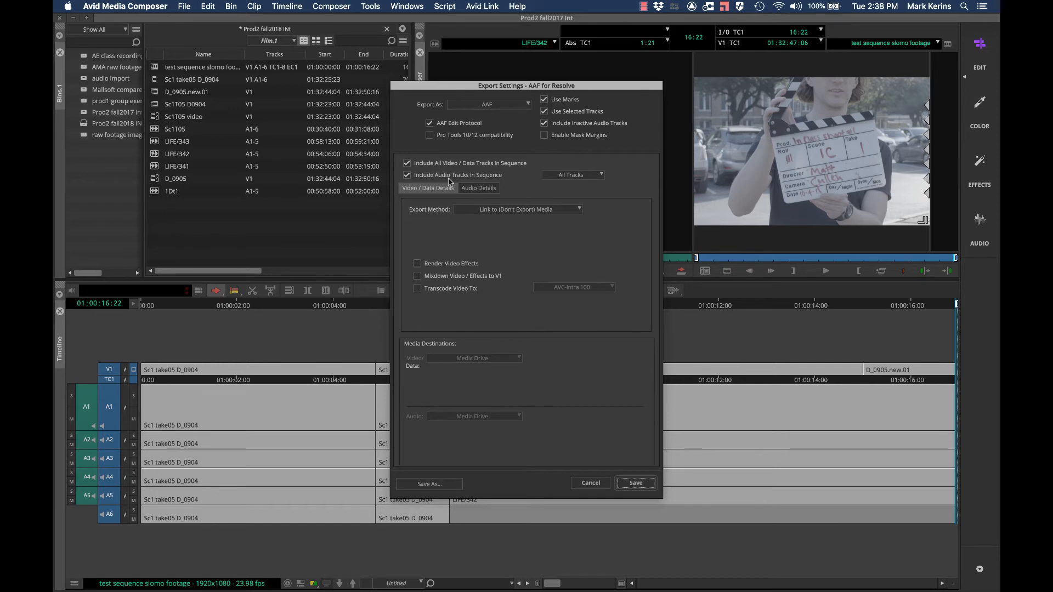
pyautogui.click(474, 189)
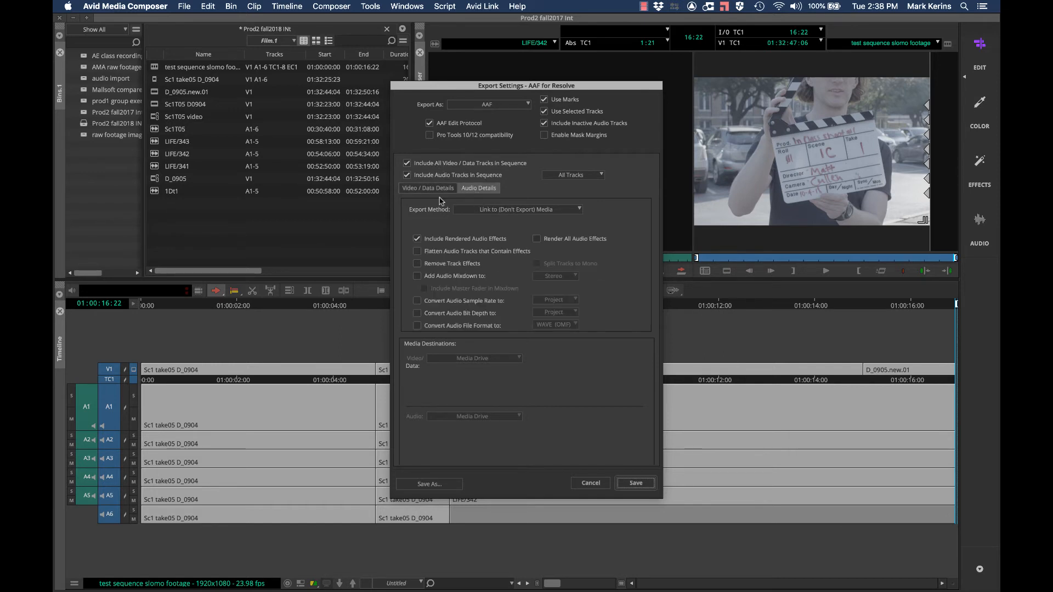
pyautogui.click(426, 189)
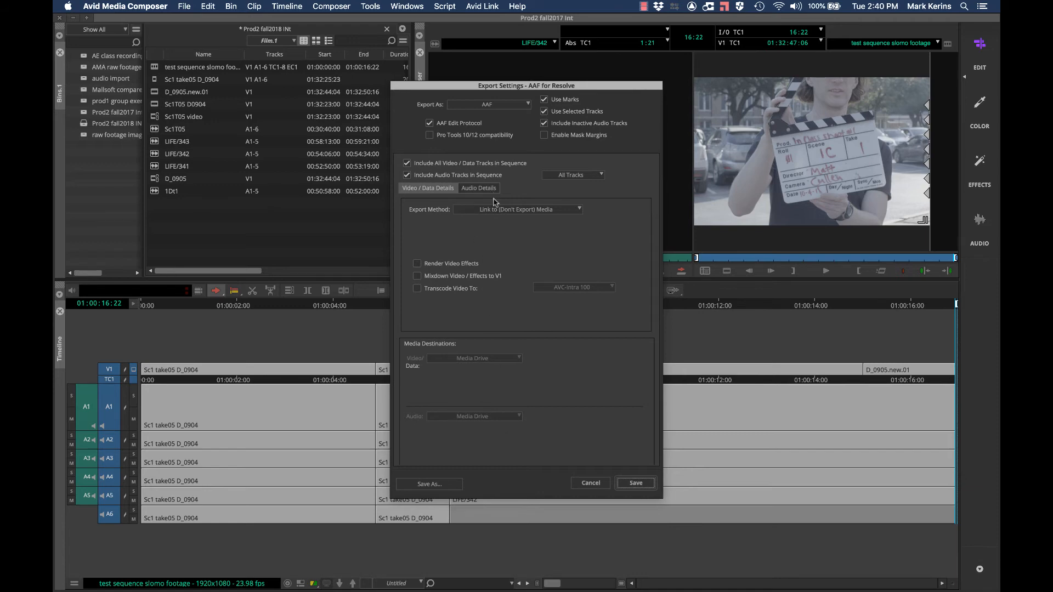
pyautogui.click(637, 482)
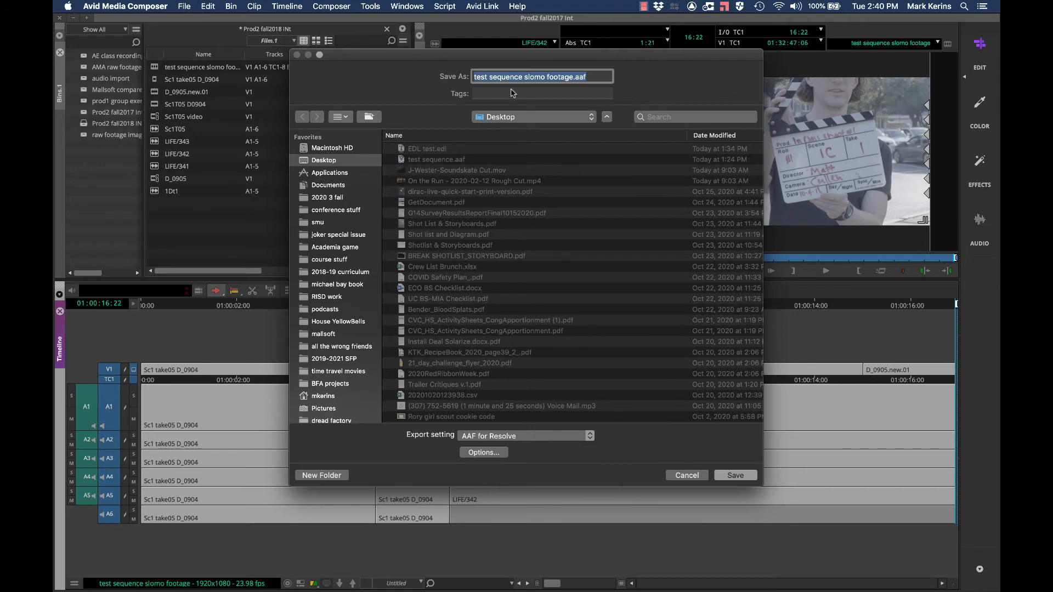
pyautogui.press('Return')
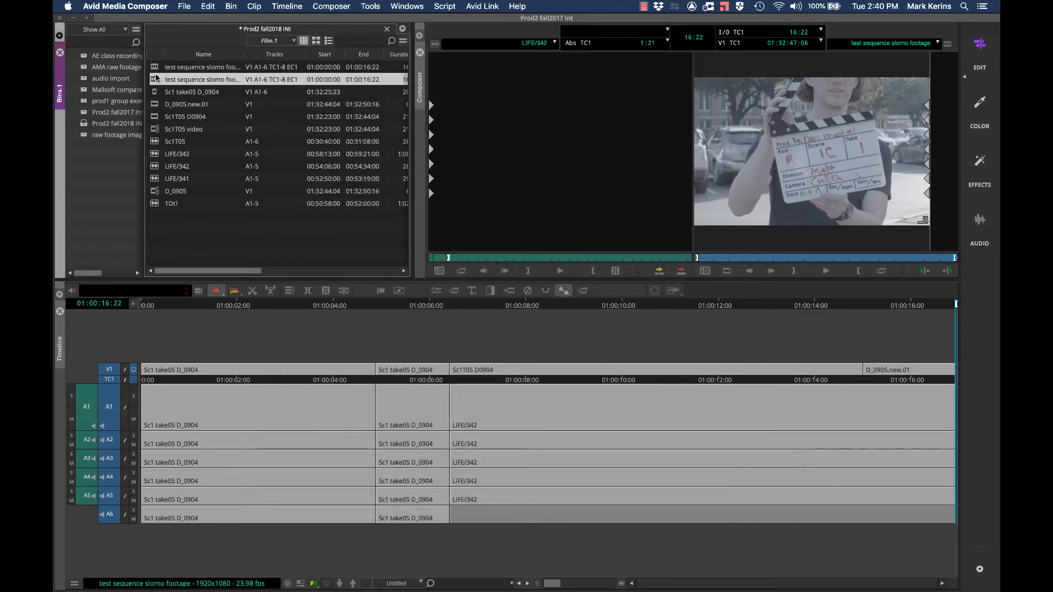
# - Generate a Master EDL preview of the exported test sequence in the List Tool and read through its events
pyautogui.click(158, 79)
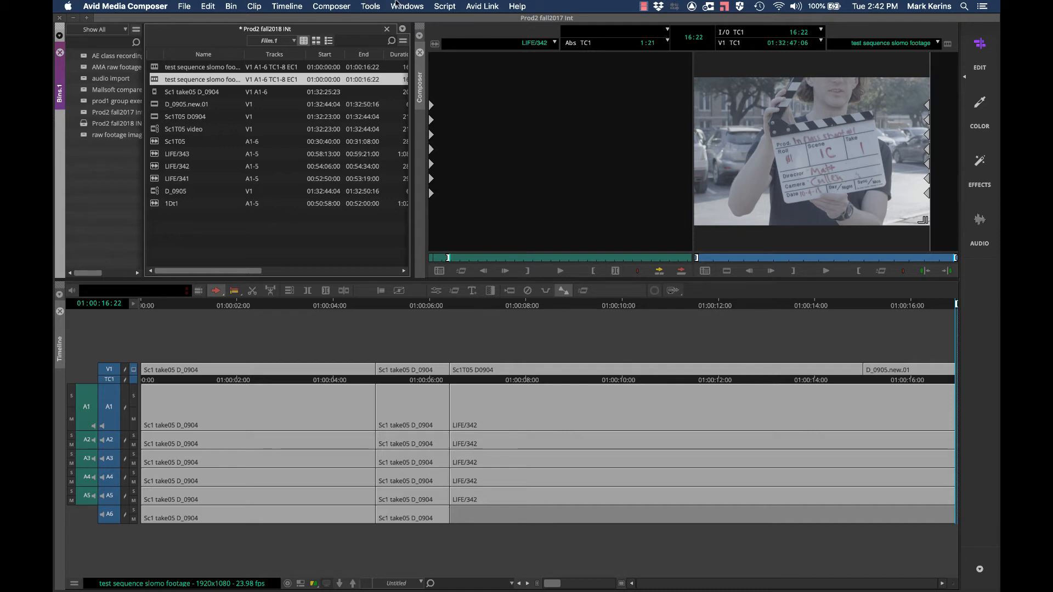
pyautogui.click(370, 6)
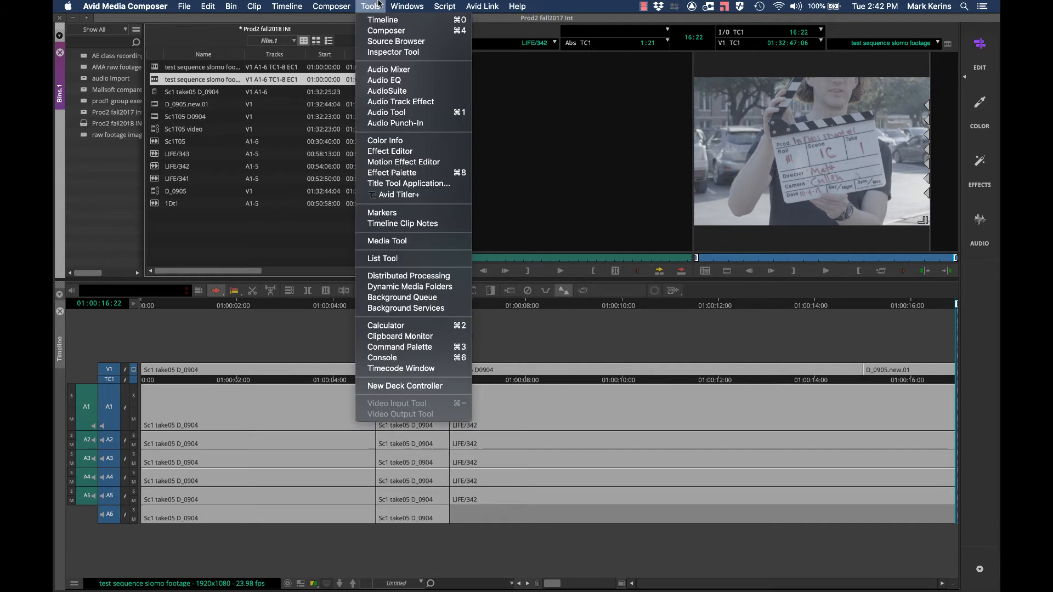
pyautogui.click(393, 261)
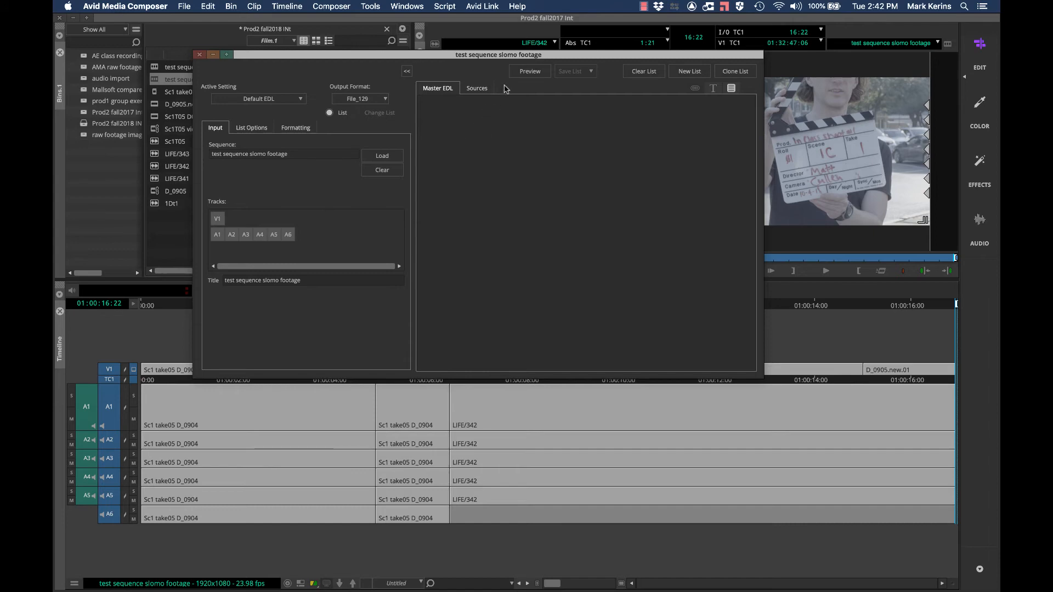
pyautogui.click(530, 71)
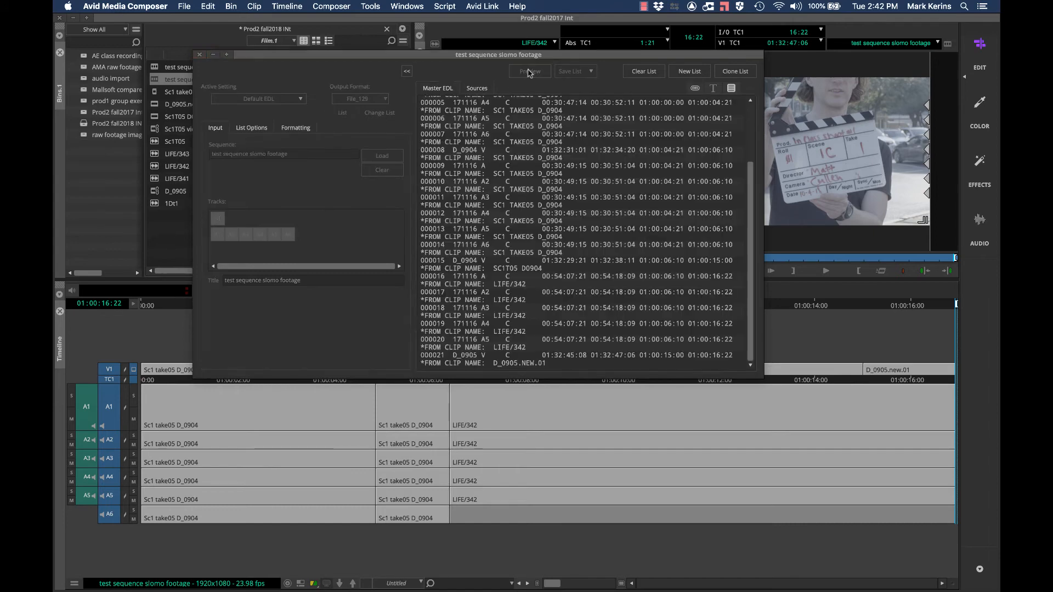
pyautogui.scroll(5, 468, 239)
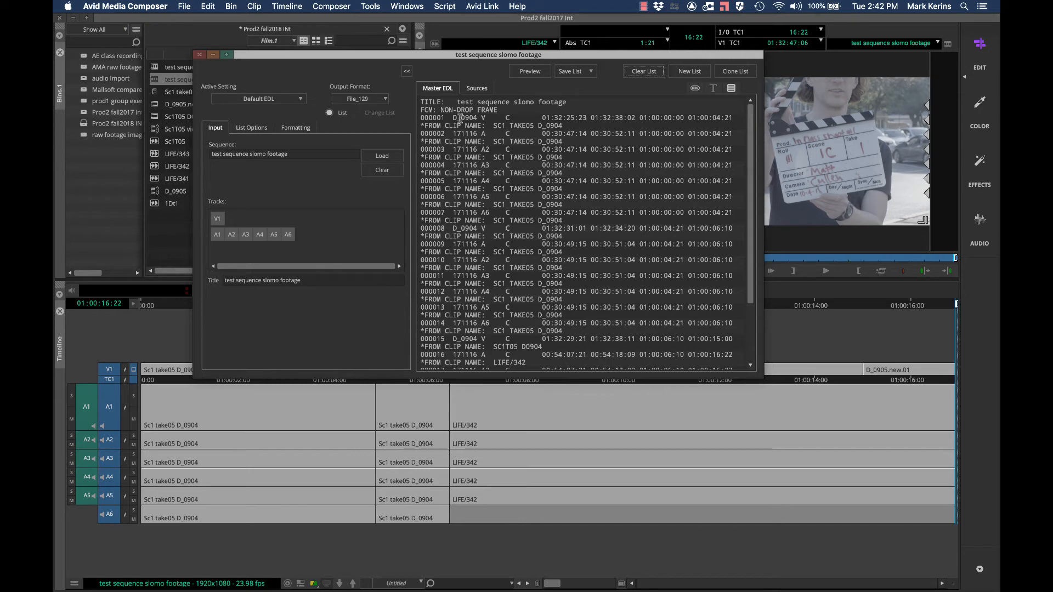
pyautogui.scroll(-4, 465, 166)
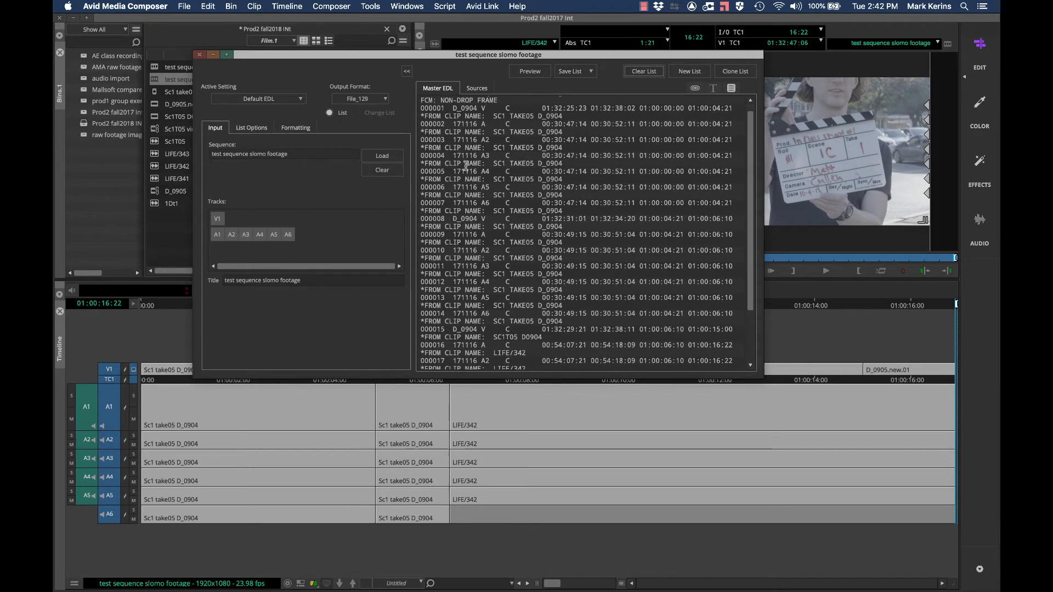
pyautogui.scroll(4, 466, 165)
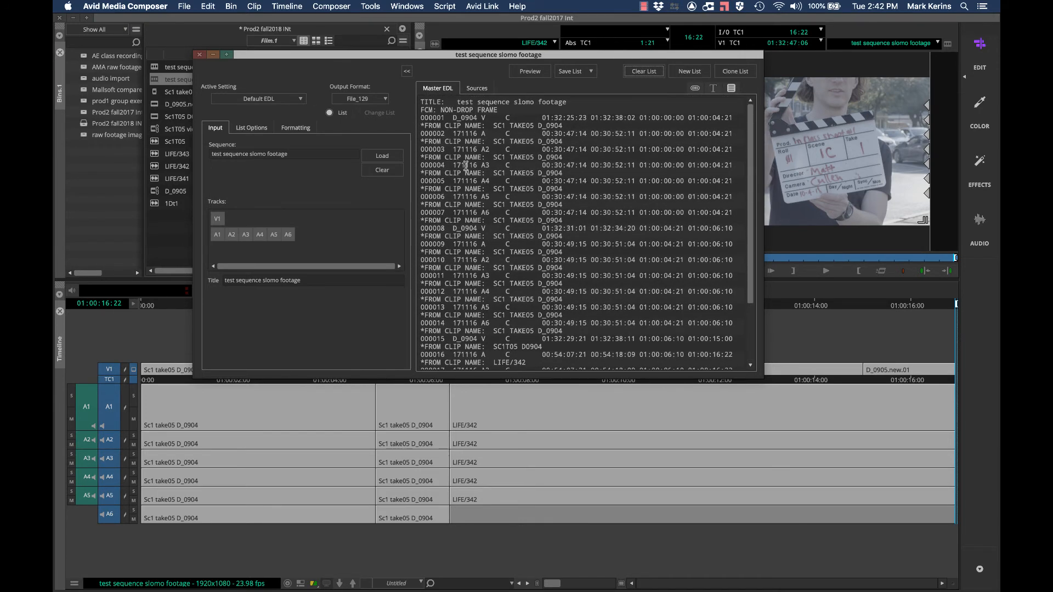
# - Save the list as test sequence slomo footage.edl on the Desktop and close the List Tool
pyautogui.click(585, 72)
pyautogui.click(586, 87)
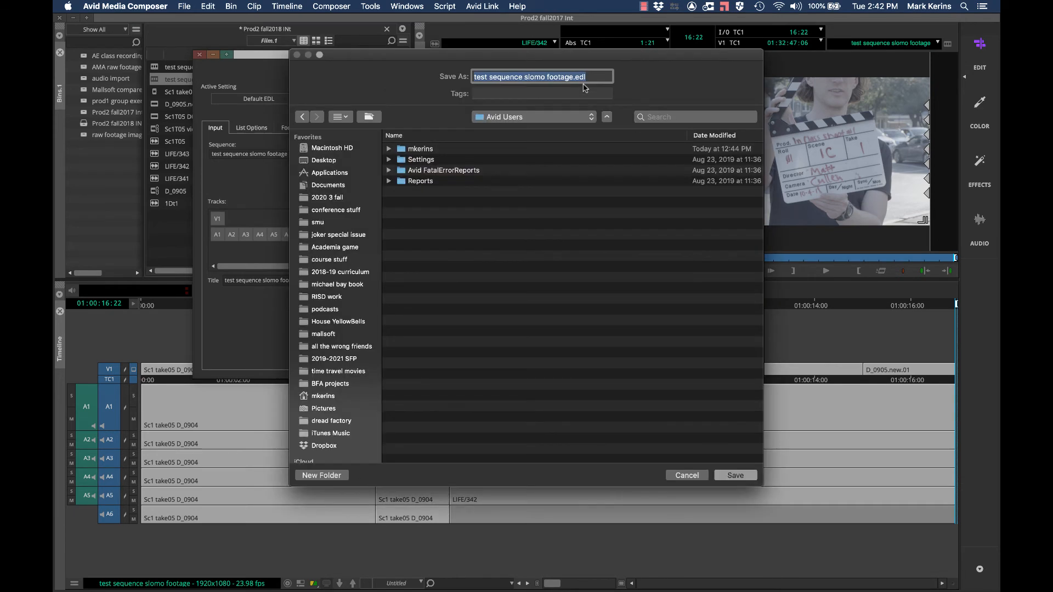
pyautogui.click(330, 162)
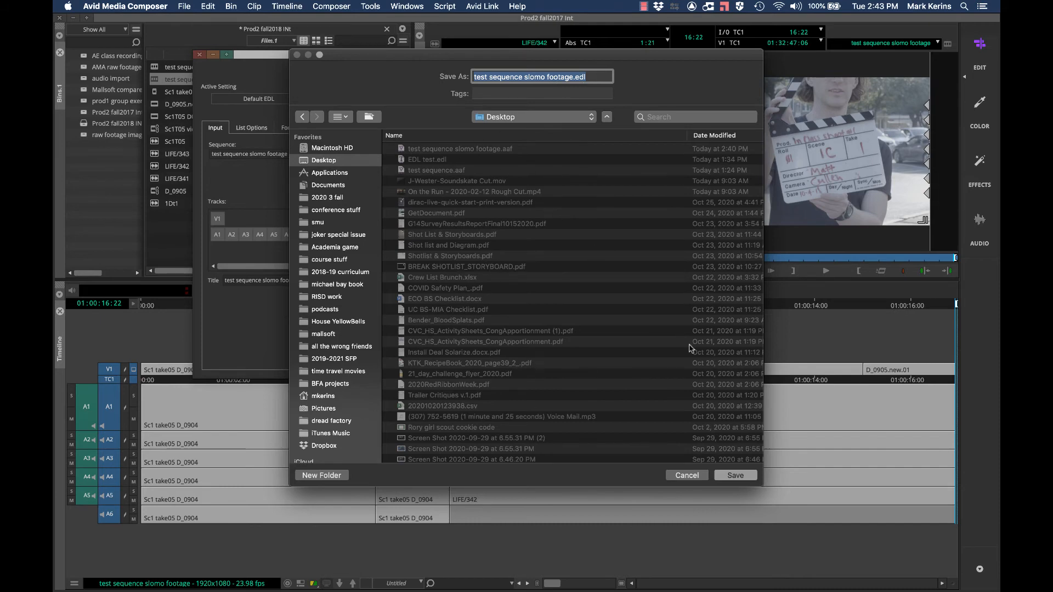
pyautogui.click(741, 476)
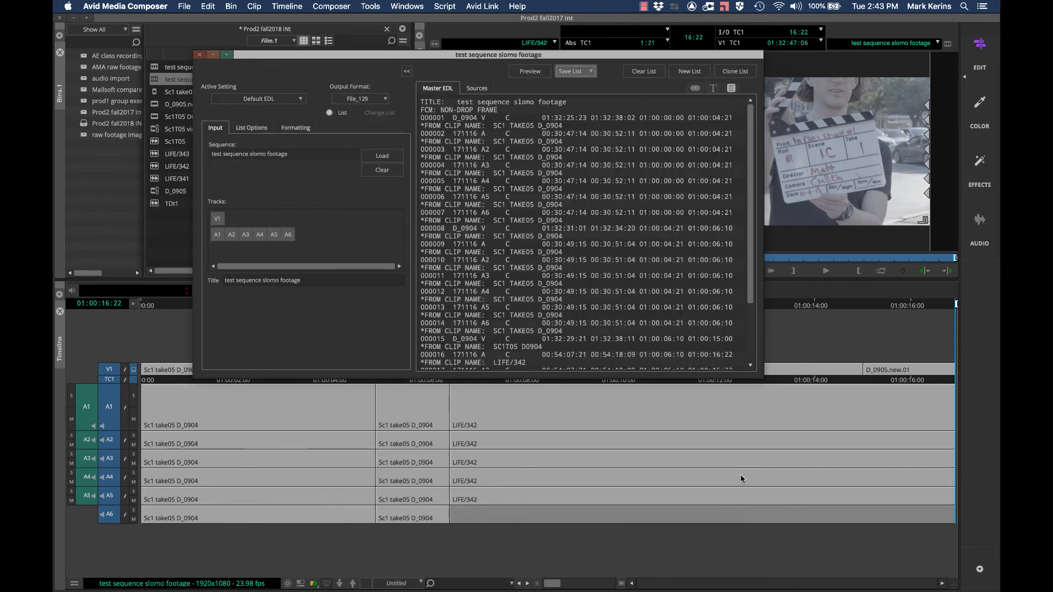
pyautogui.click(200, 54)
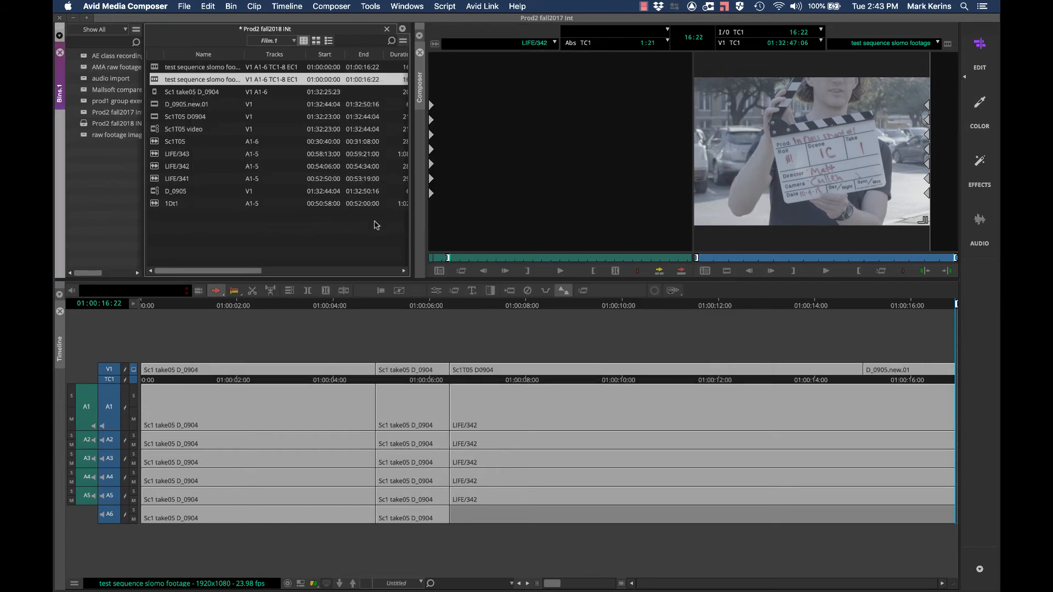
# - Quit Avid Media Composer, switch to DaVinci Resolve and choose test sequence slomo footage.aaf on the Desktop for timeline import
pyautogui.press('super+q')
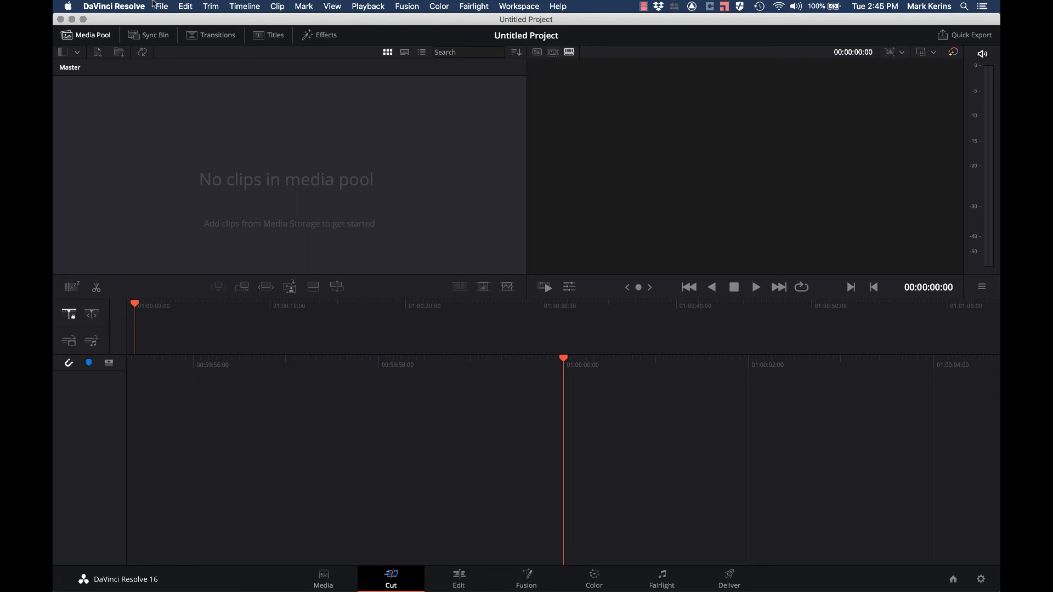
pyautogui.click(185, 6)
pyautogui.moveTo(162, 6)
pyautogui.moveTo(208, 140)
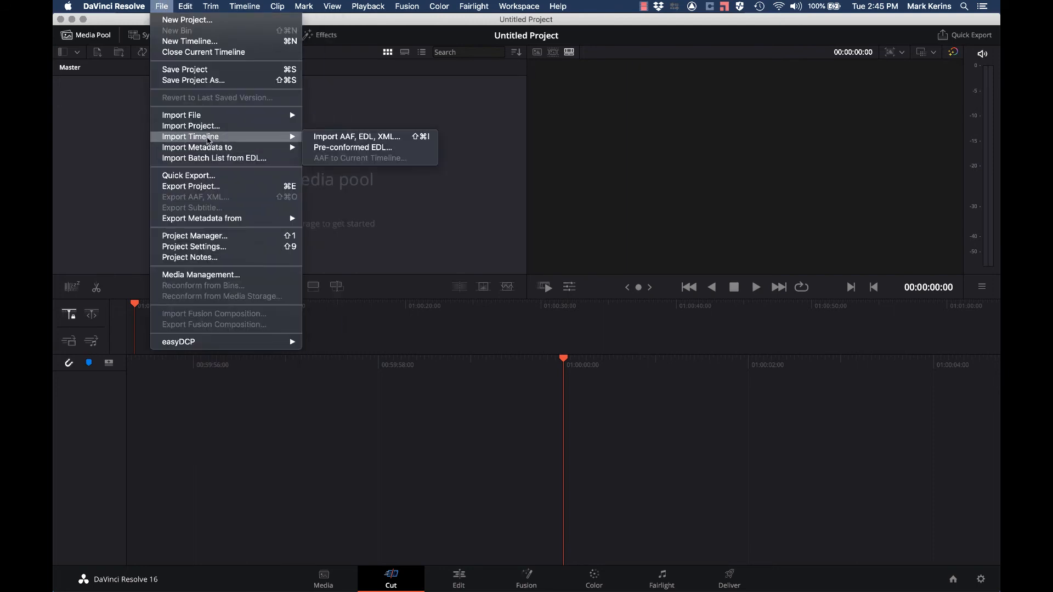
pyautogui.click(333, 137)
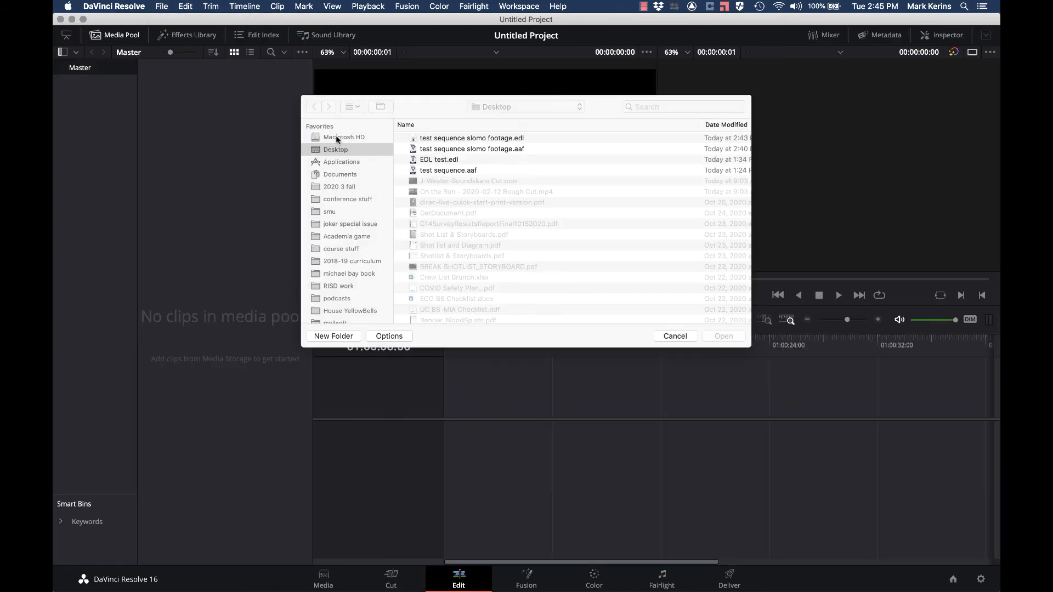
pyautogui.click(494, 149)
pyautogui.click(725, 336)
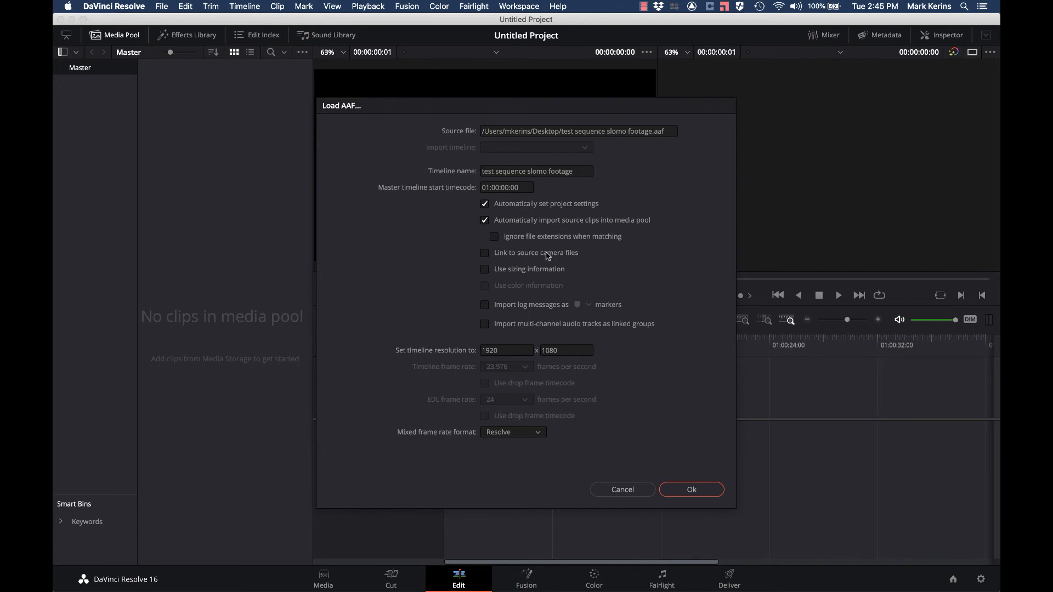
# - Import the AAF timeline with linking to source camera files enabled, declining to search another folder for missing clips
pyautogui.click(485, 254)
pyautogui.click(692, 490)
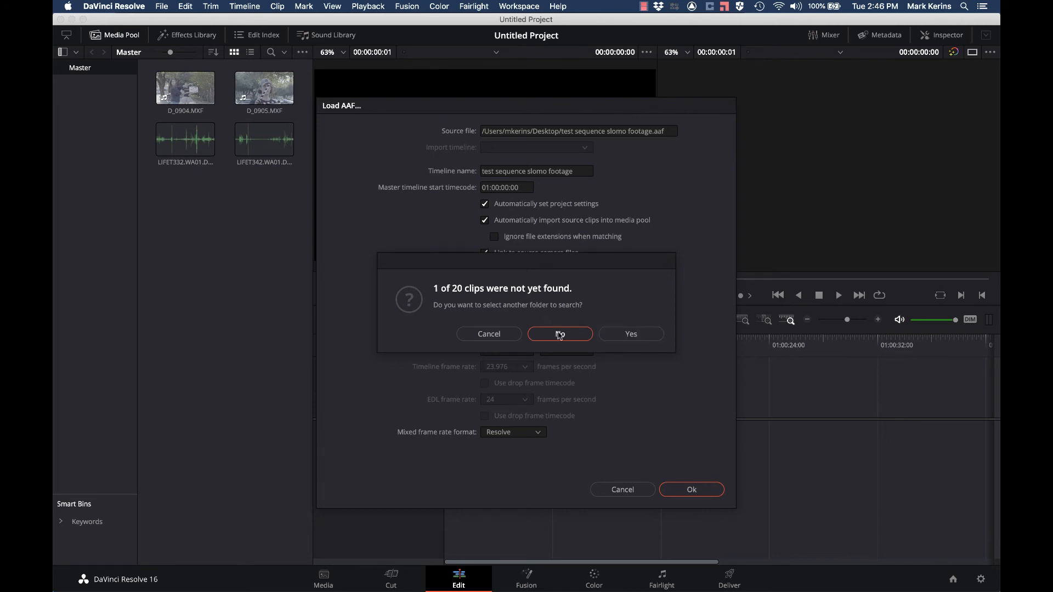
pyautogui.click(559, 335)
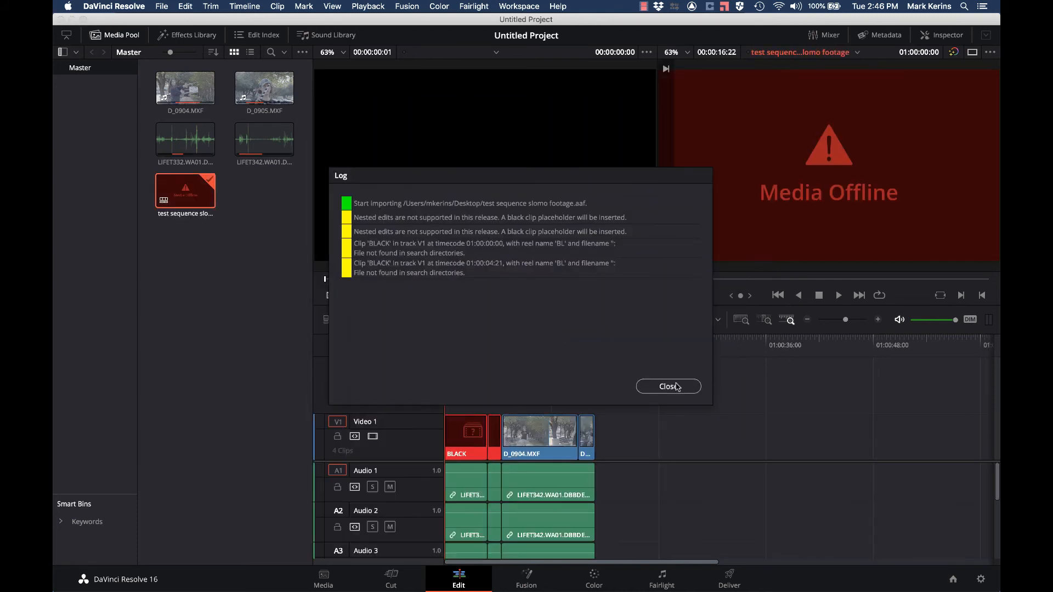
pyautogui.click(668, 387)
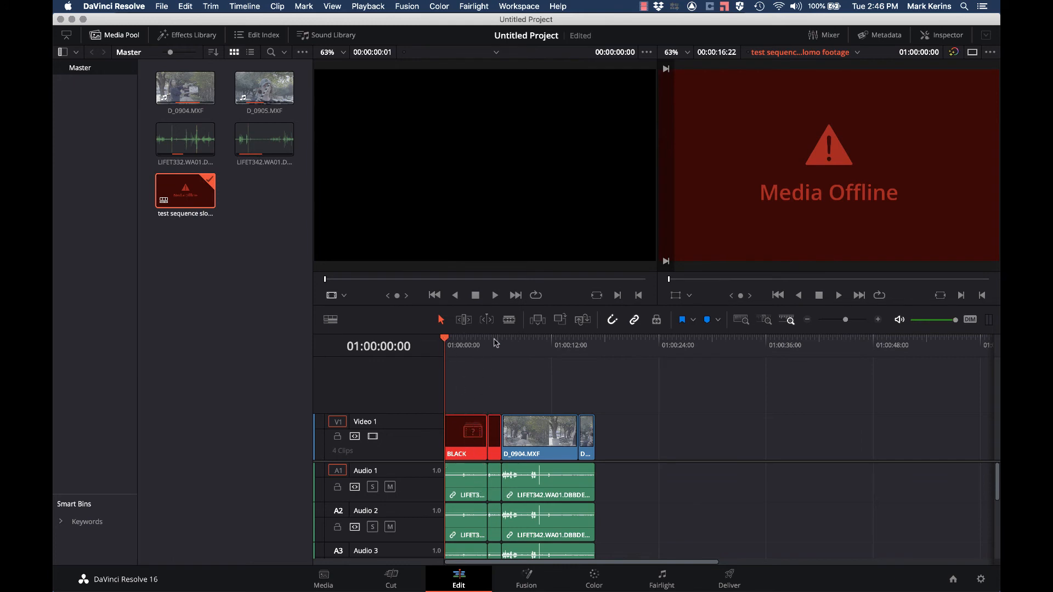
# - Scrub through the imported timeline to check the D_0904.MXF clip and the BLACK clips at its start
pyautogui.moveTo(497, 343); pyautogui.dragTo(534, 346)
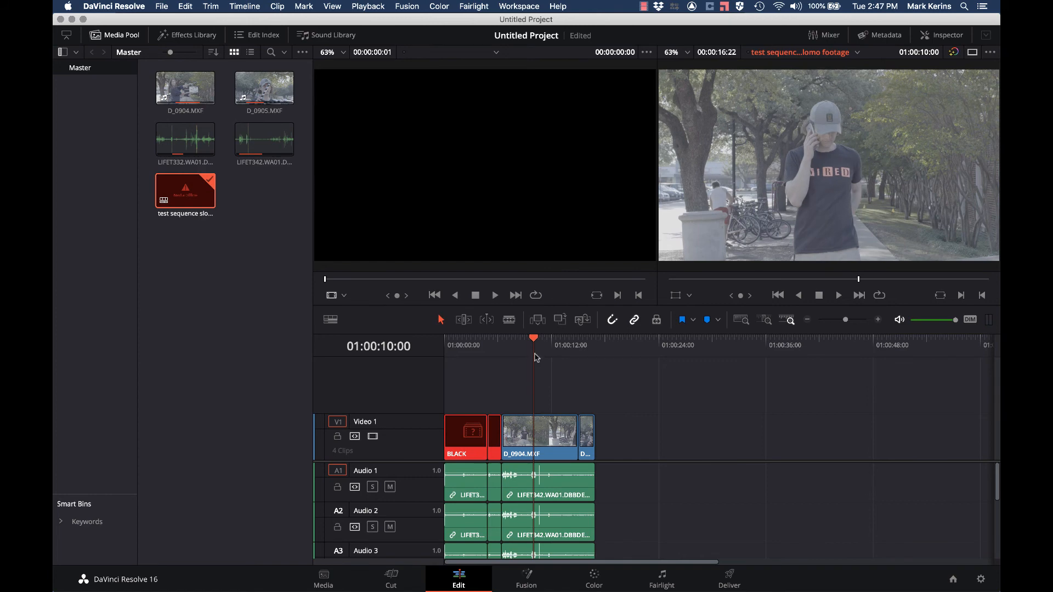
pyautogui.moveTo(527, 345)
pyautogui.mouseDown()
pyautogui.moveTo(580, 346)
pyautogui.moveTo(522, 342)
pyautogui.mouseUp()
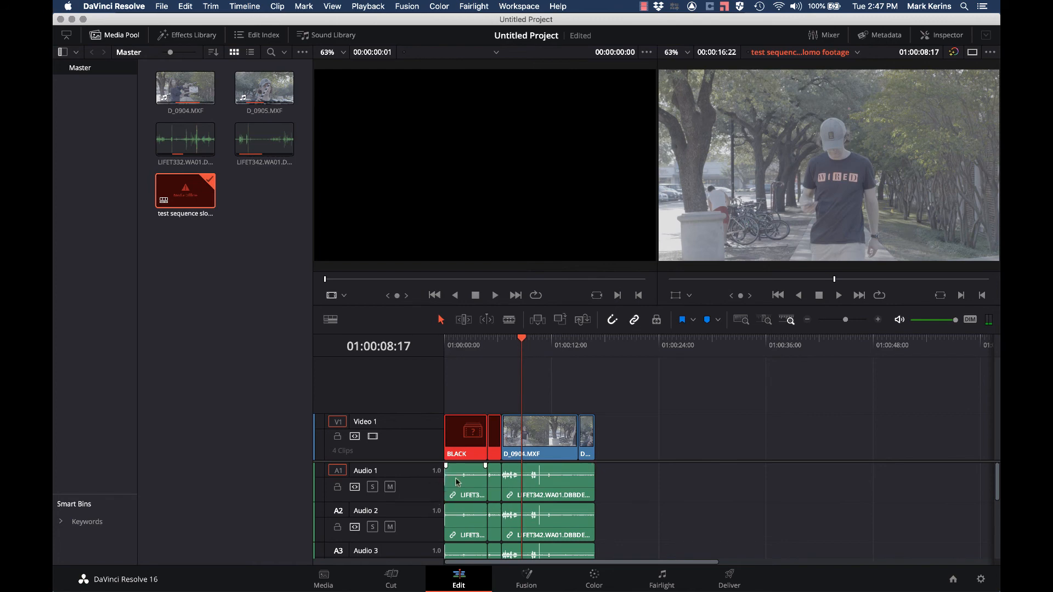
pyautogui.moveTo(470, 353); pyautogui.dragTo(493, 350)
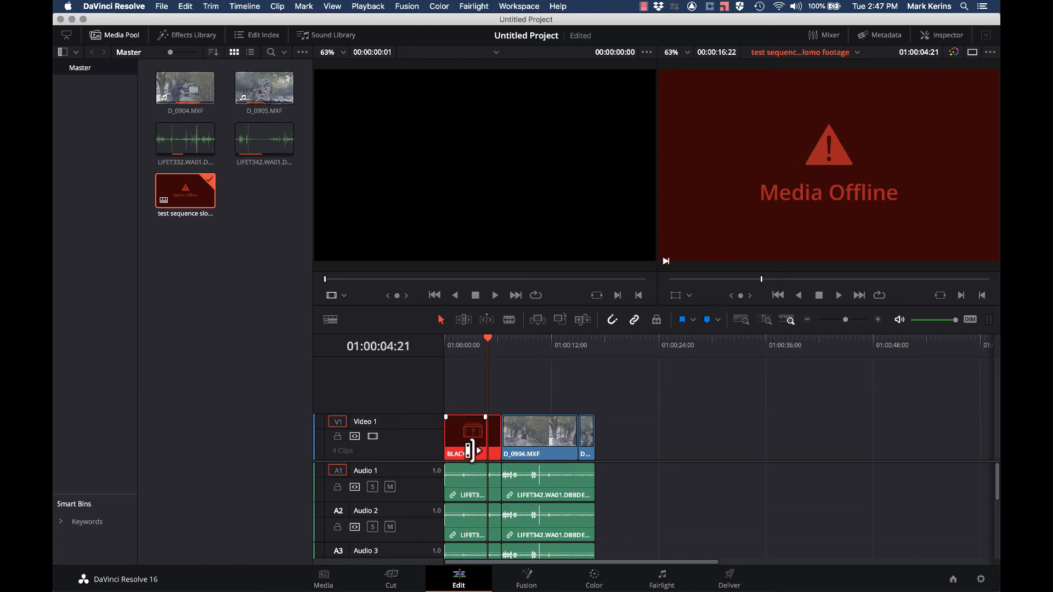
pyautogui.click(461, 459)
pyautogui.moveTo(458, 346); pyautogui.dragTo(410, 339)
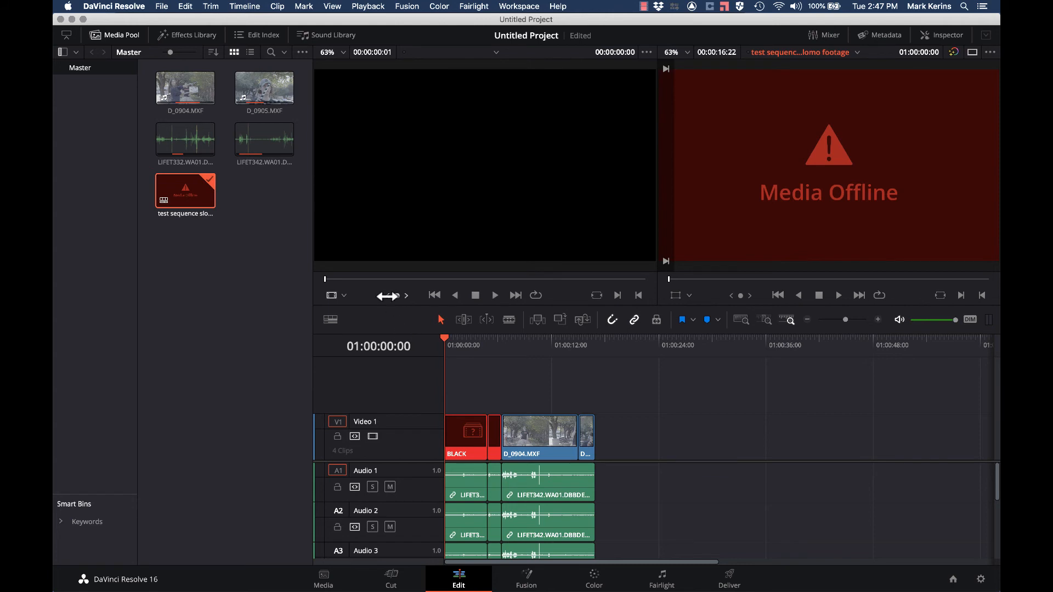
# - Import test sequence slomo footage.edl from the Desktop as a timeline named test sequence slomo footage2, and scrub its opening
pyautogui.click(159, 6)
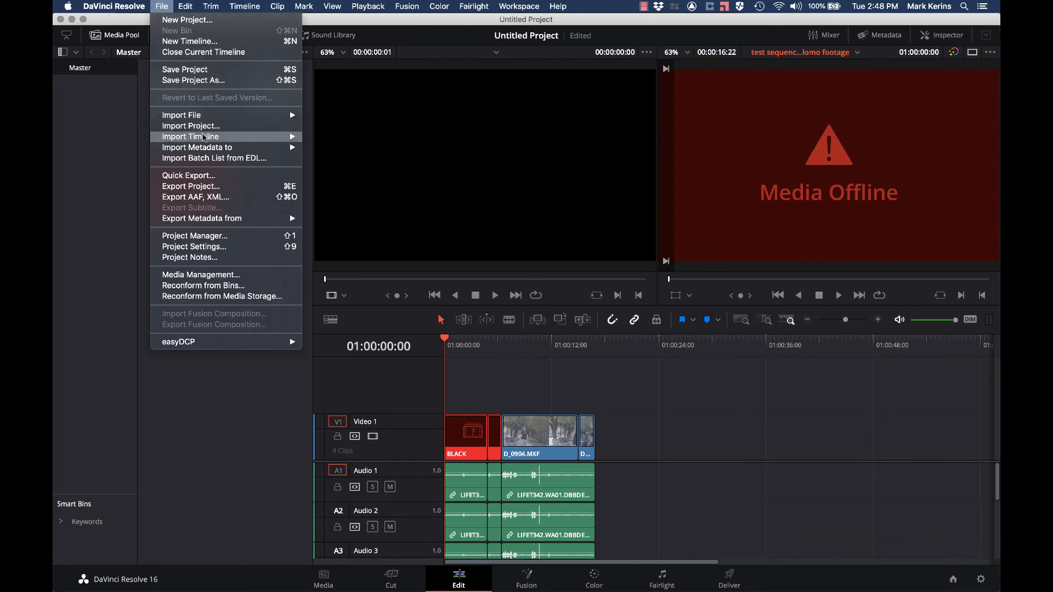
pyautogui.moveTo(210, 141)
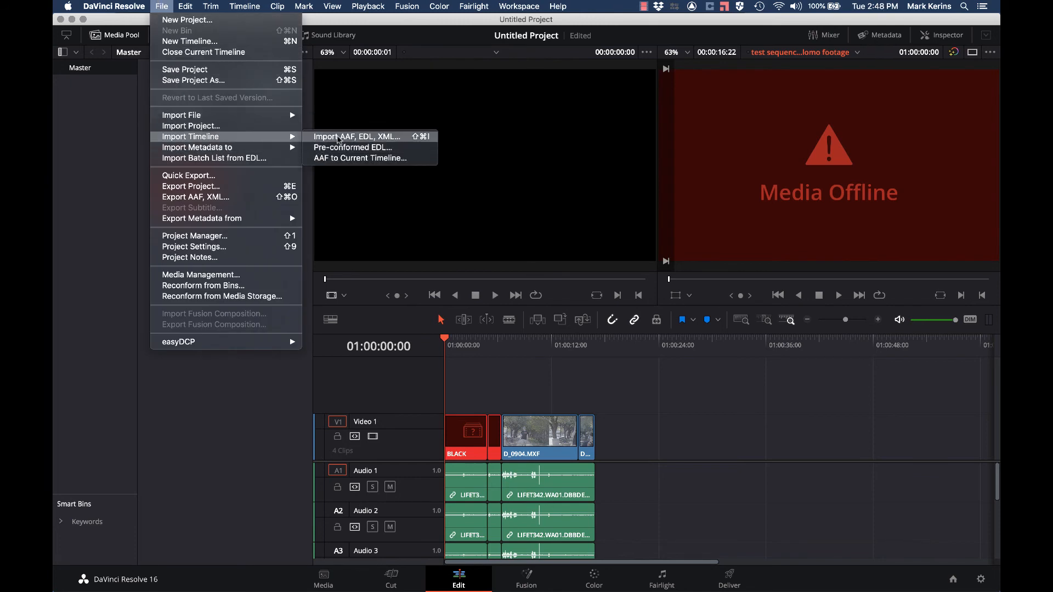
pyautogui.click(337, 138)
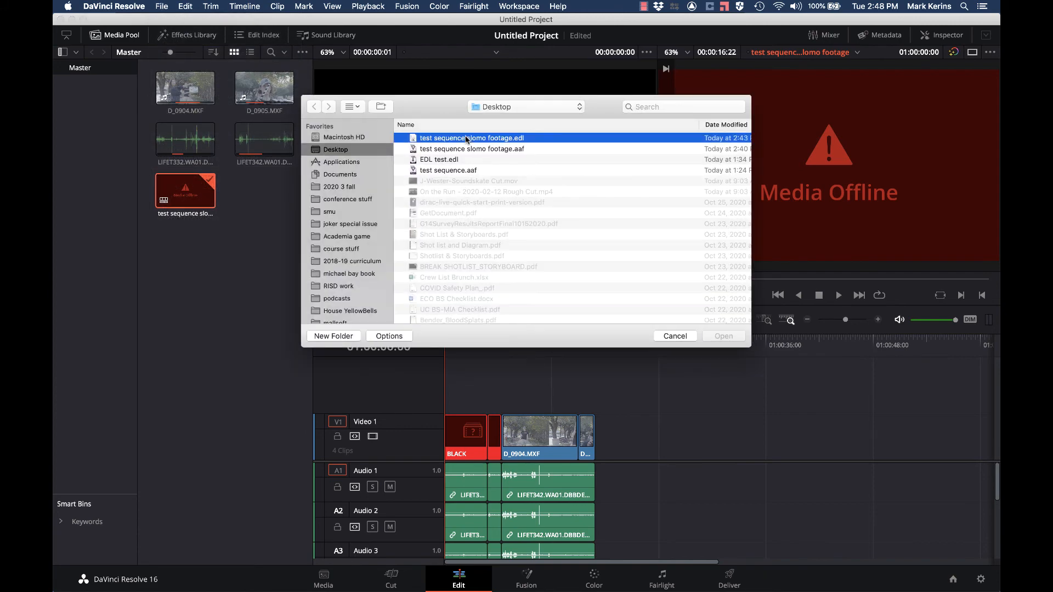
pyautogui.click(724, 336)
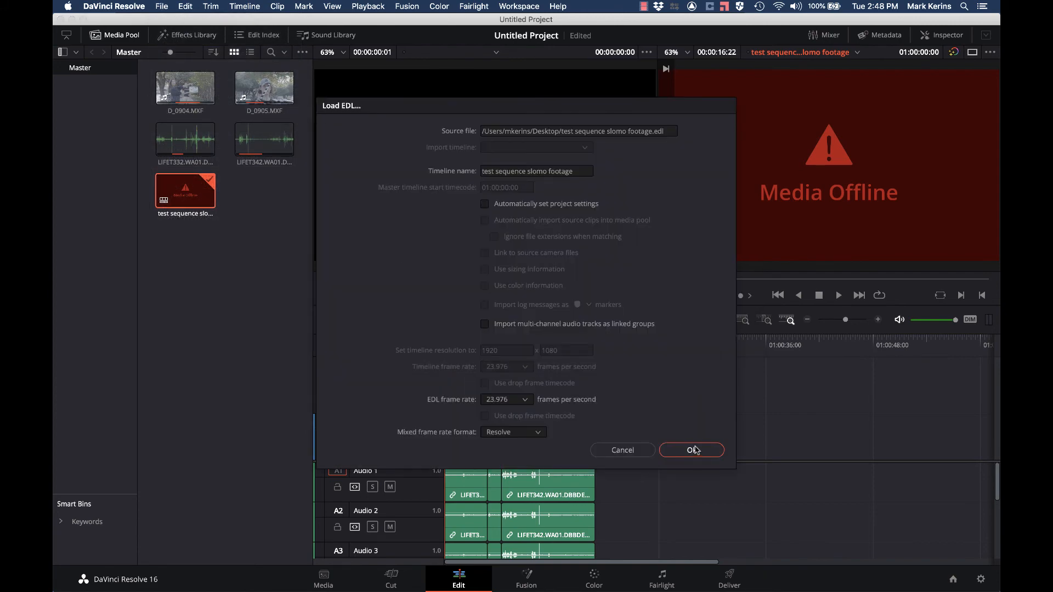
pyautogui.click(580, 170)
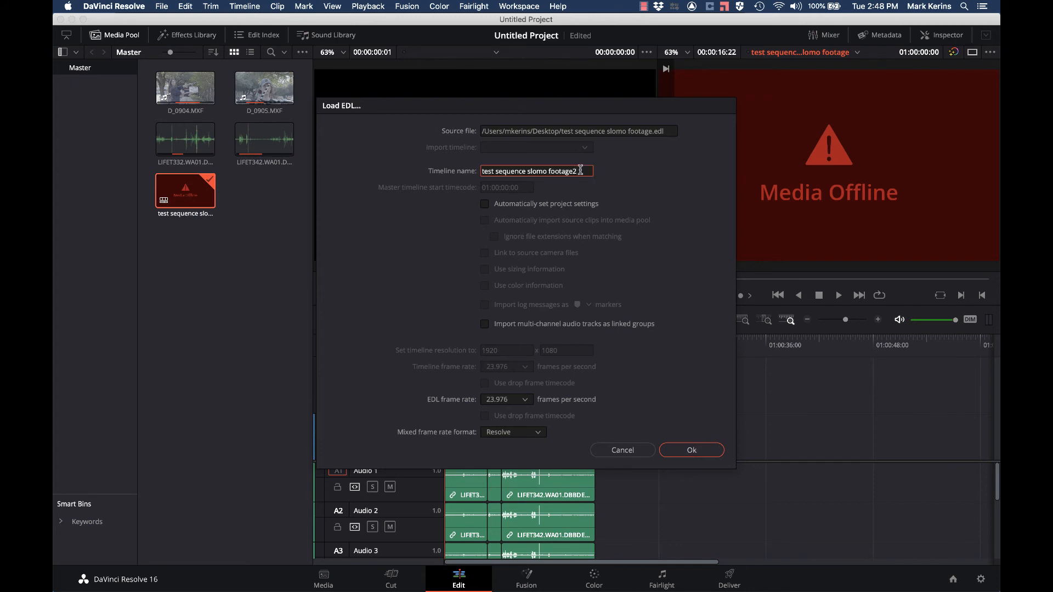
pyautogui.click(691, 450)
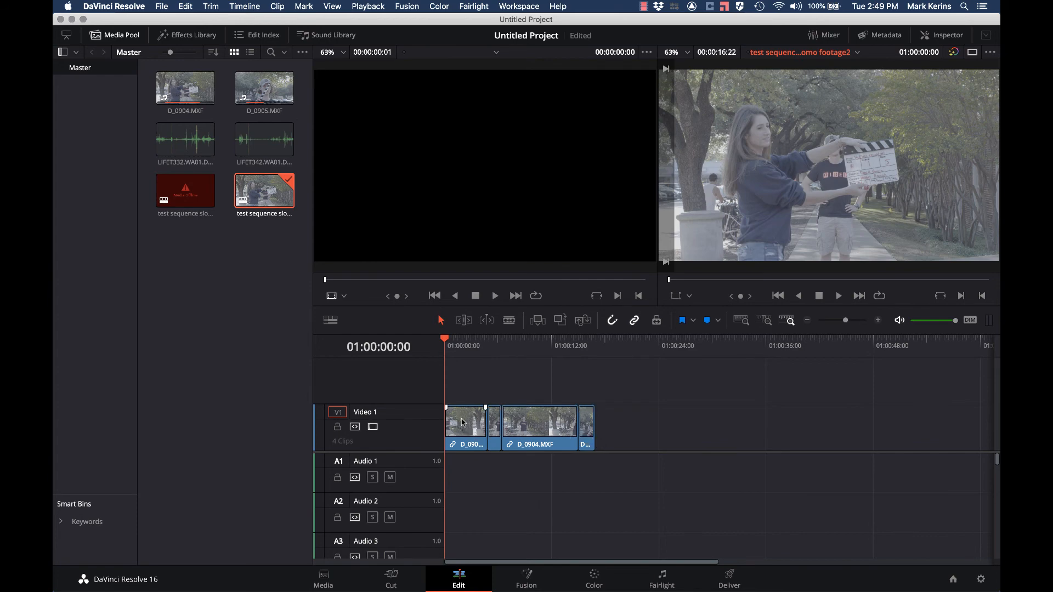
pyautogui.click(459, 345)
pyautogui.moveTo(459, 345); pyautogui.dragTo(430, 342)
# - Copy all four video clips from the EDL timeline into the AAF timeline, placing them on Video 2 directly above the existing clips
pyautogui.click(209, 126)
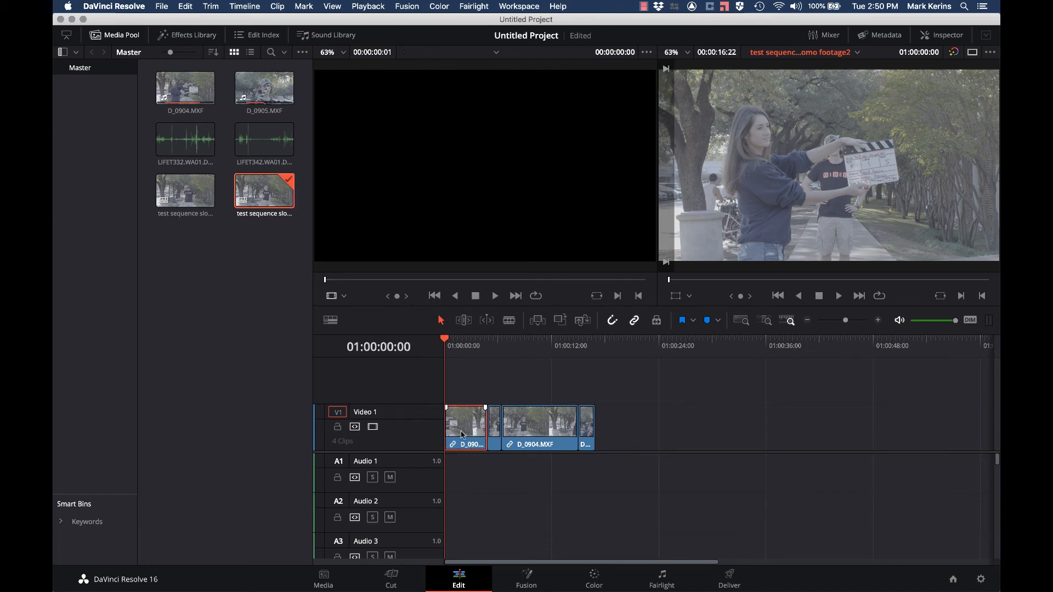
pyautogui.keyDown('shift'); pyautogui.click(588, 436); pyautogui.keyUp('shift')
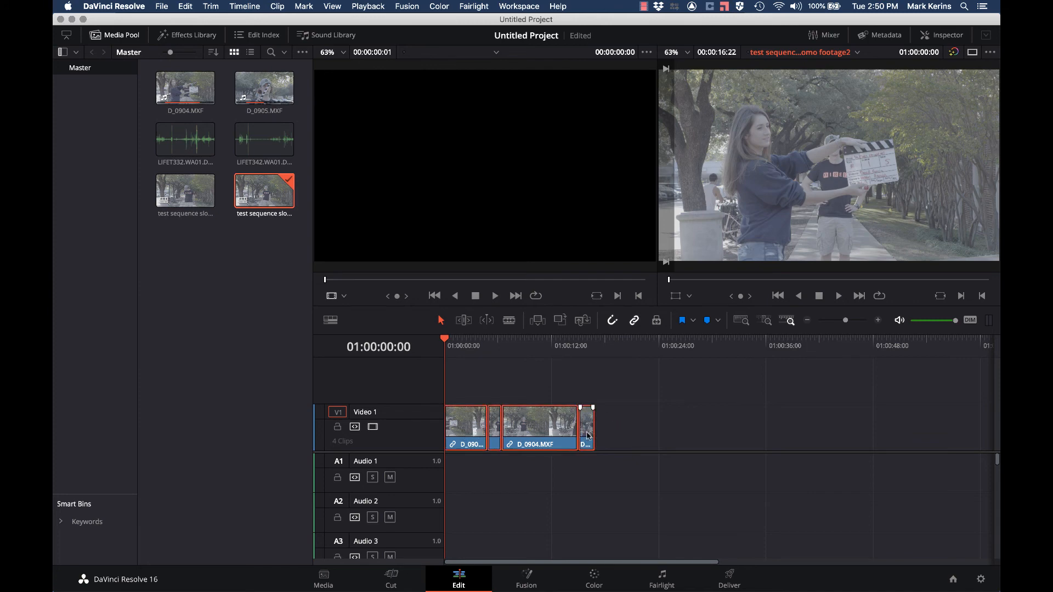
pyautogui.doubleClick(185, 195)
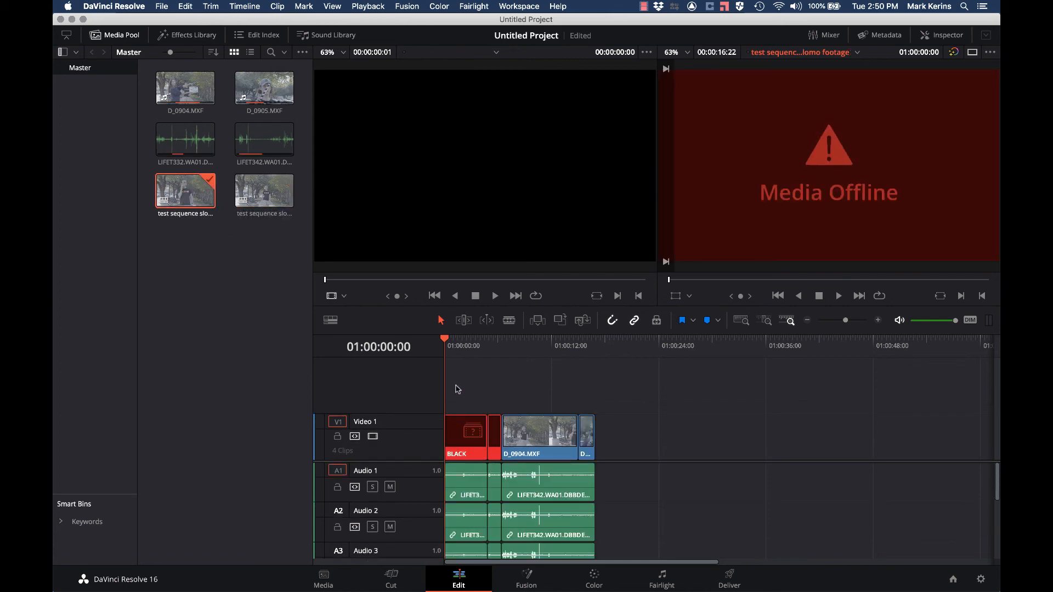
pyautogui.click(619, 353)
pyautogui.press('super+v')
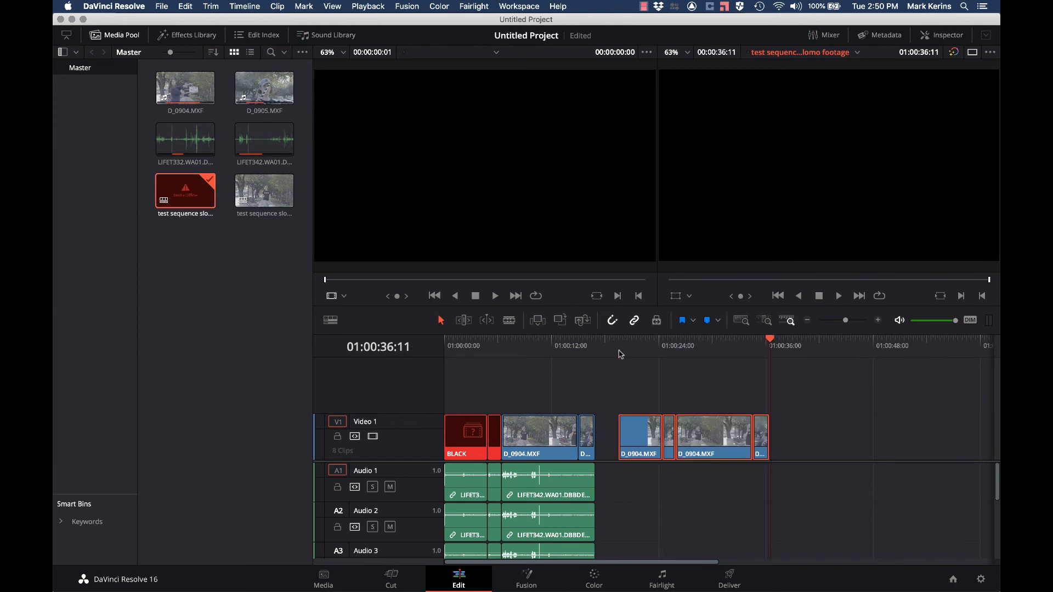
pyautogui.moveTo(633, 441); pyautogui.dragTo(453, 406)
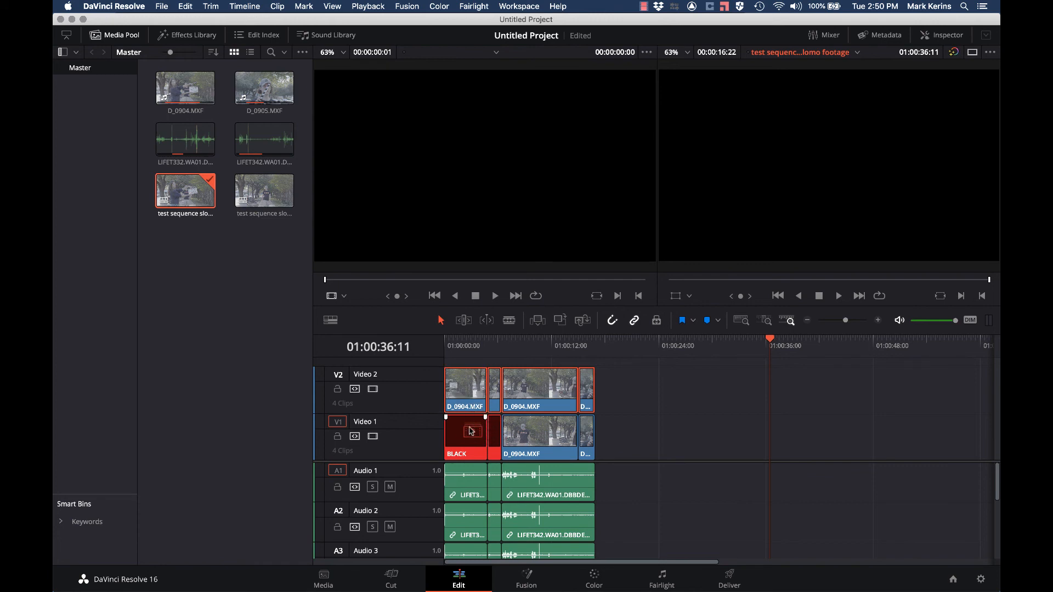
pyautogui.click(638, 405)
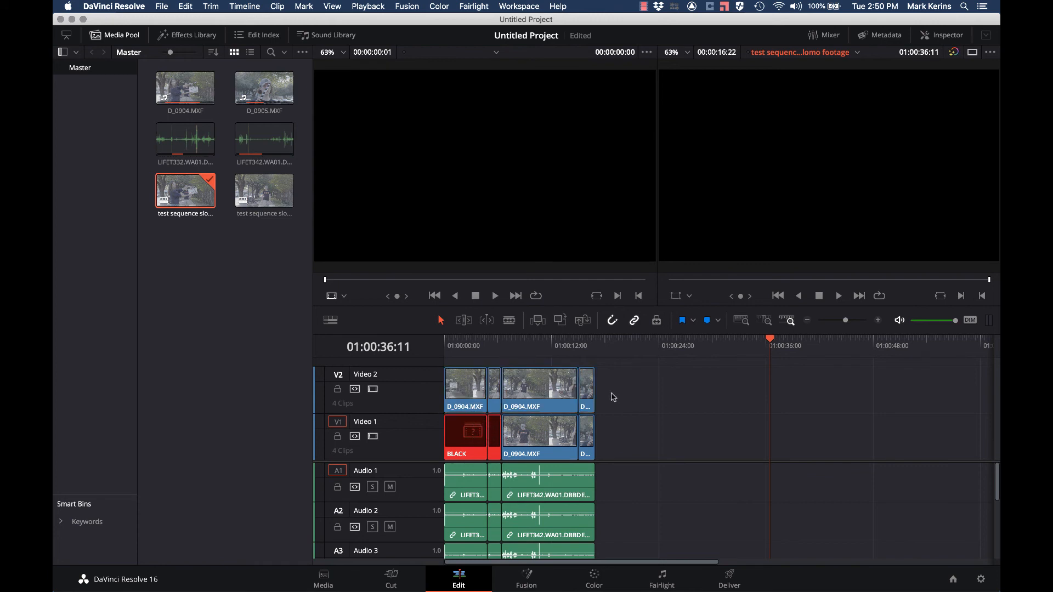
# - Delete the last two clips on Video 2, keeping only the two above the BLACK clips
pyautogui.click(588, 397)
pyautogui.press('BackSpace')
pyautogui.click(566, 399)
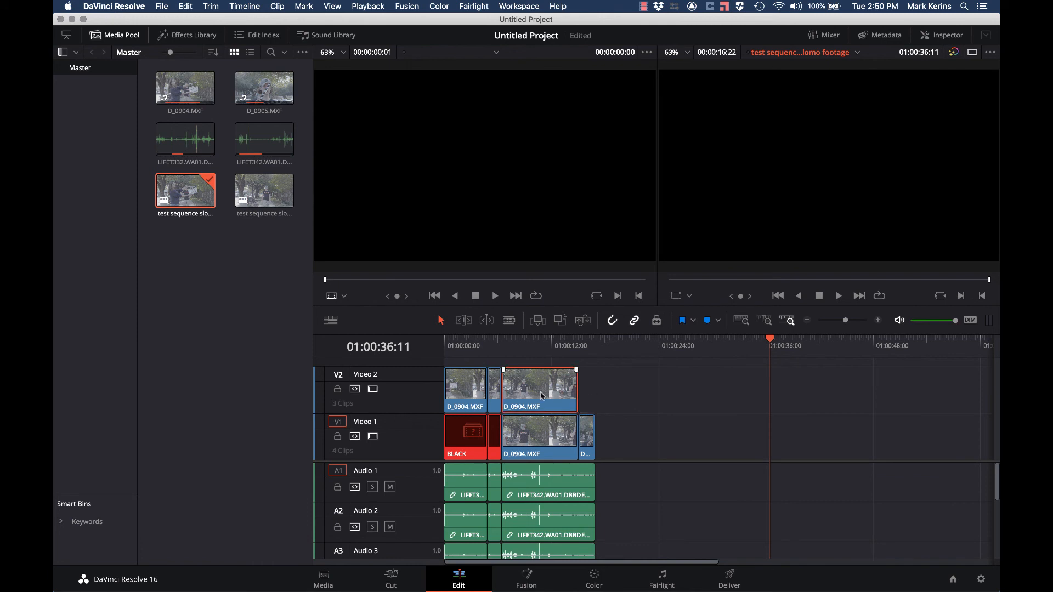
pyautogui.press('BackSpace')
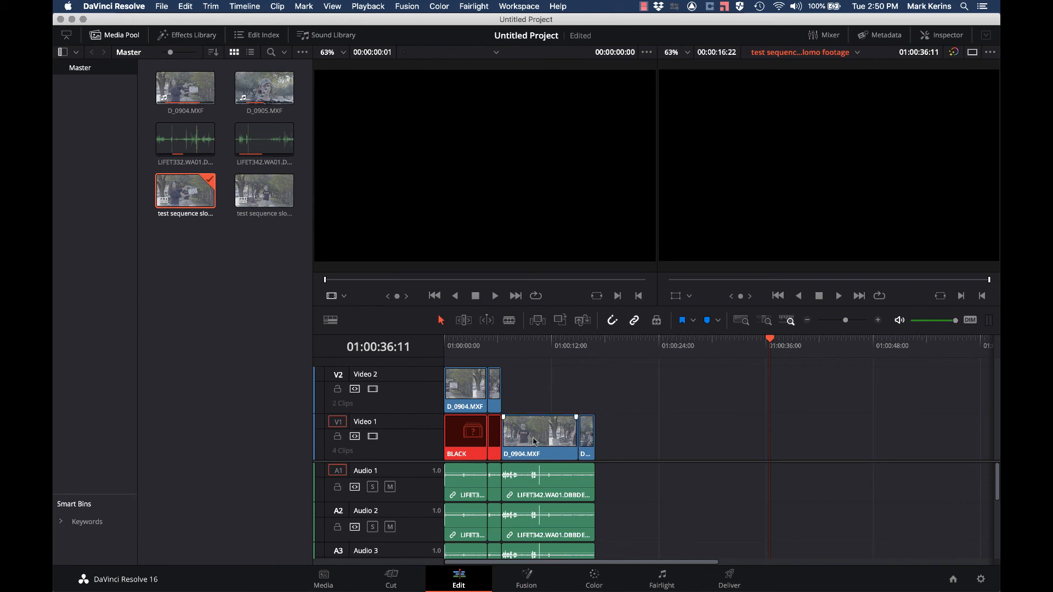
# - Set the speed of the second D_0904.MXF clip on Video 2 to 250% and play it back
pyautogui.click(488, 345)
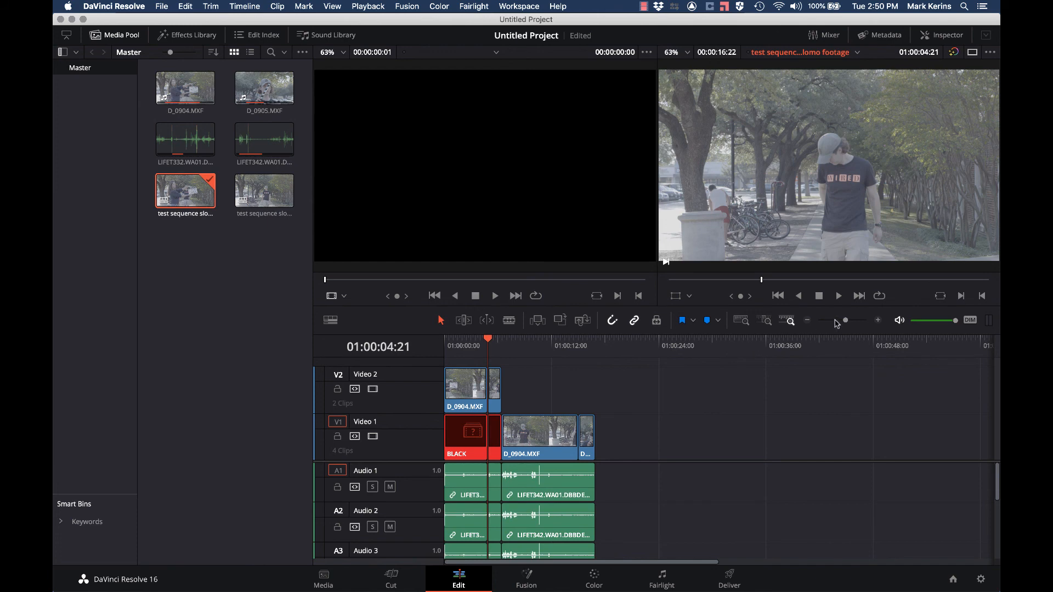
pyautogui.moveTo(846, 321); pyautogui.dragTo(853, 322)
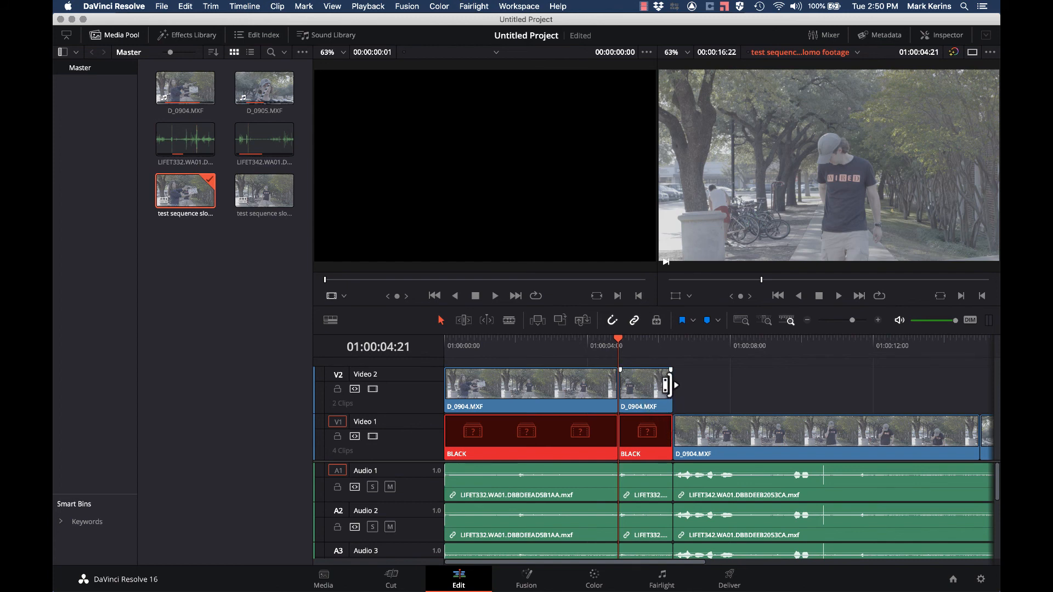
pyautogui.moveTo(624, 339)
pyautogui.mouseDown()
pyautogui.moveTo(660, 340)
pyautogui.moveTo(619, 343)
pyautogui.mouseUp()
pyautogui.click(644, 397)
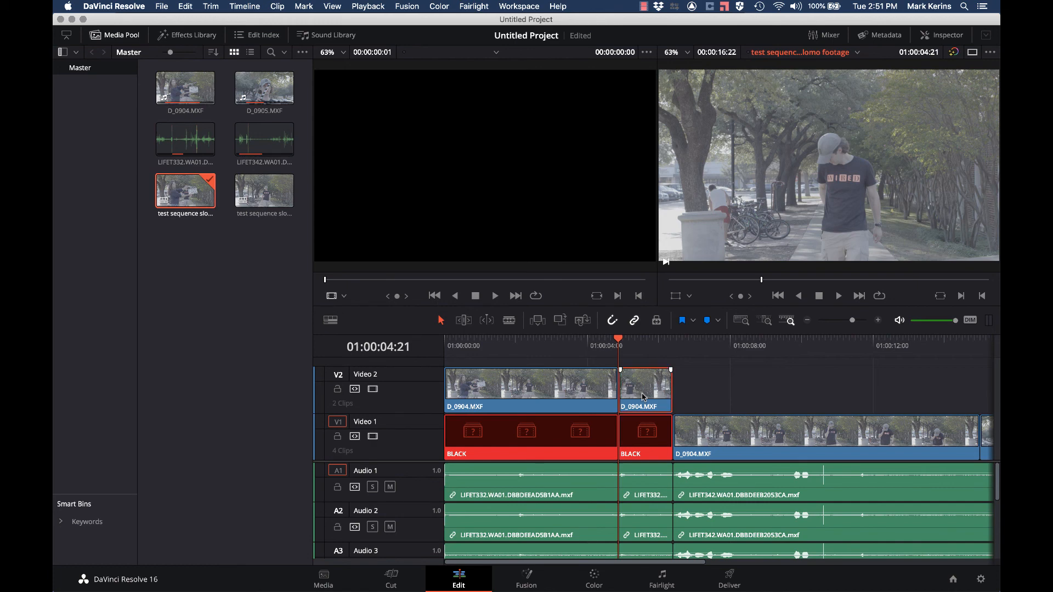
pyautogui.rightClick(644, 397)
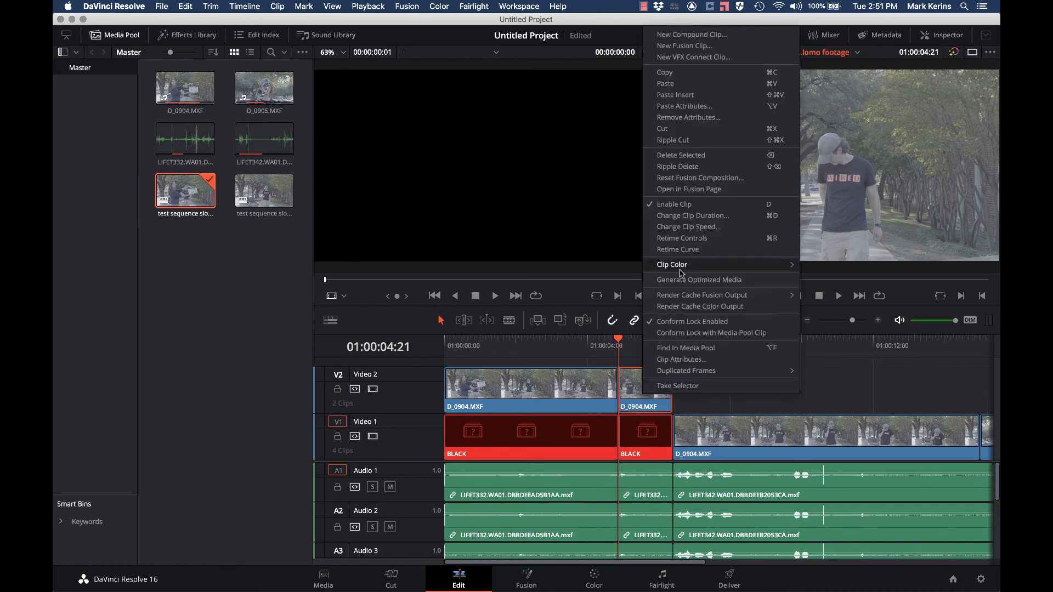
pyautogui.click(689, 227)
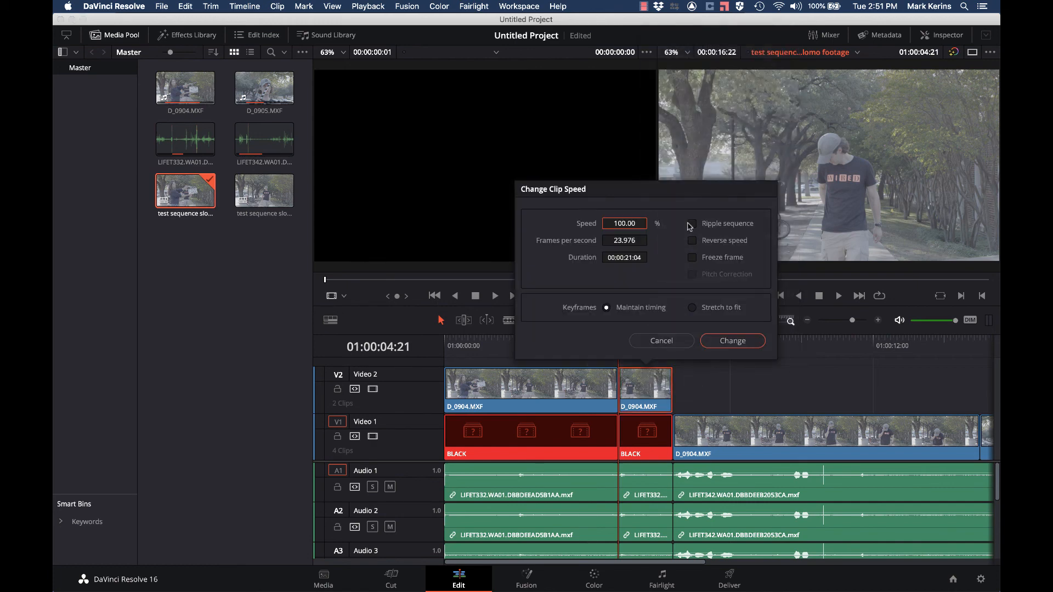
pyautogui.click(625, 225)
pyautogui.write('250')
pyautogui.press('Return')
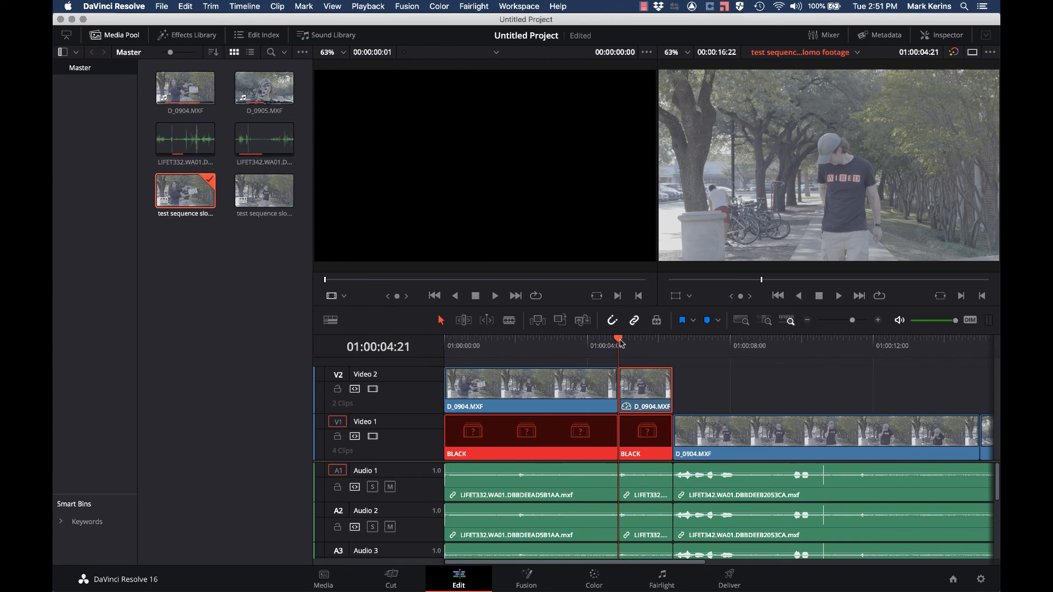
pyautogui.press('space')
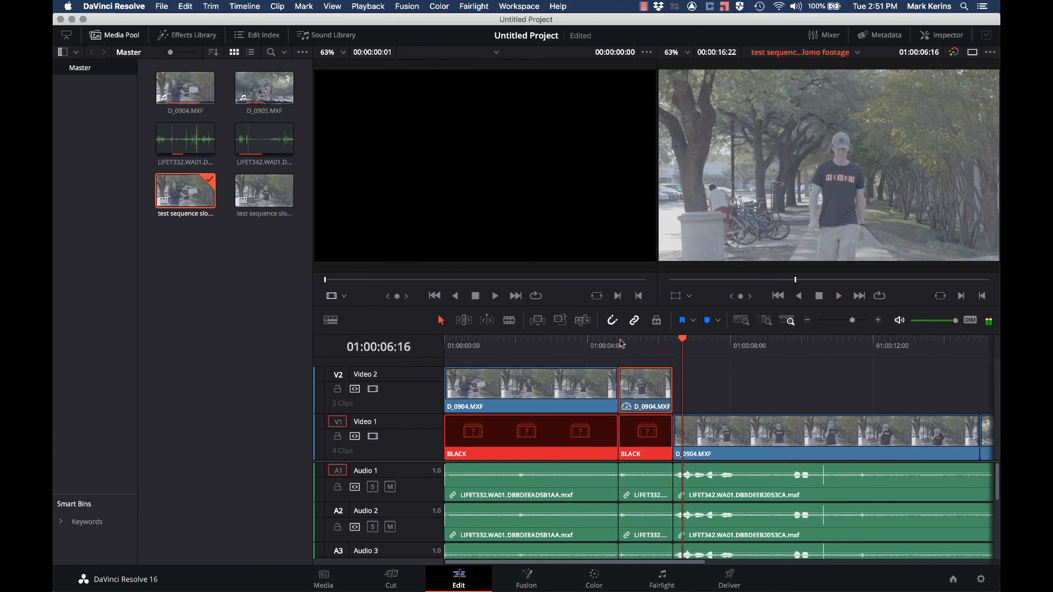
pyautogui.moveTo(675, 342); pyautogui.dragTo(613, 339)
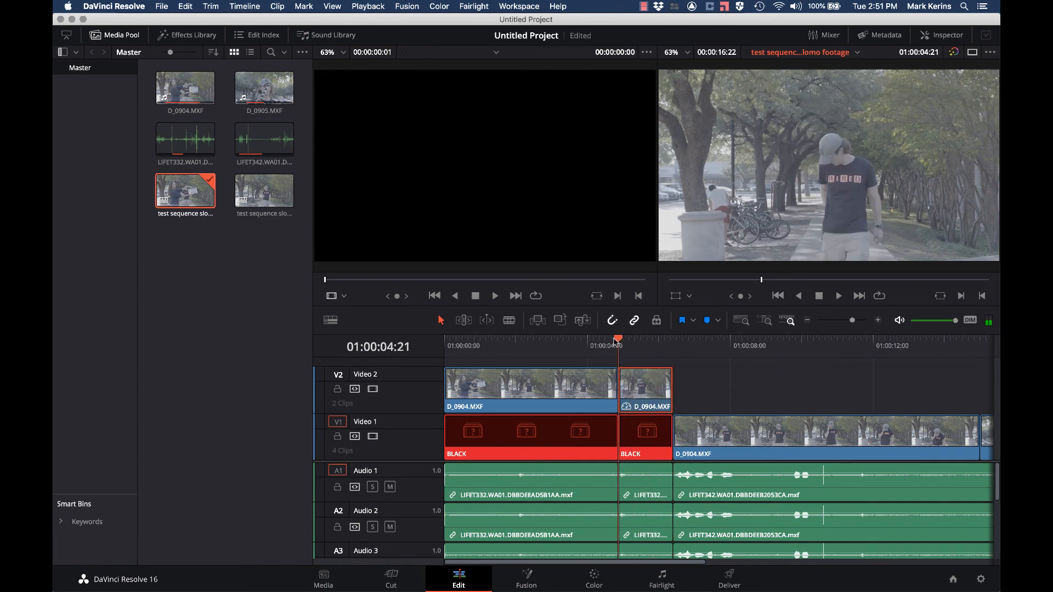
# - Set the speed of the first D_0904.MXF clip on Video 2 to 250% and scrub through it
pyautogui.click(507, 393)
pyautogui.rightClick(507, 393)
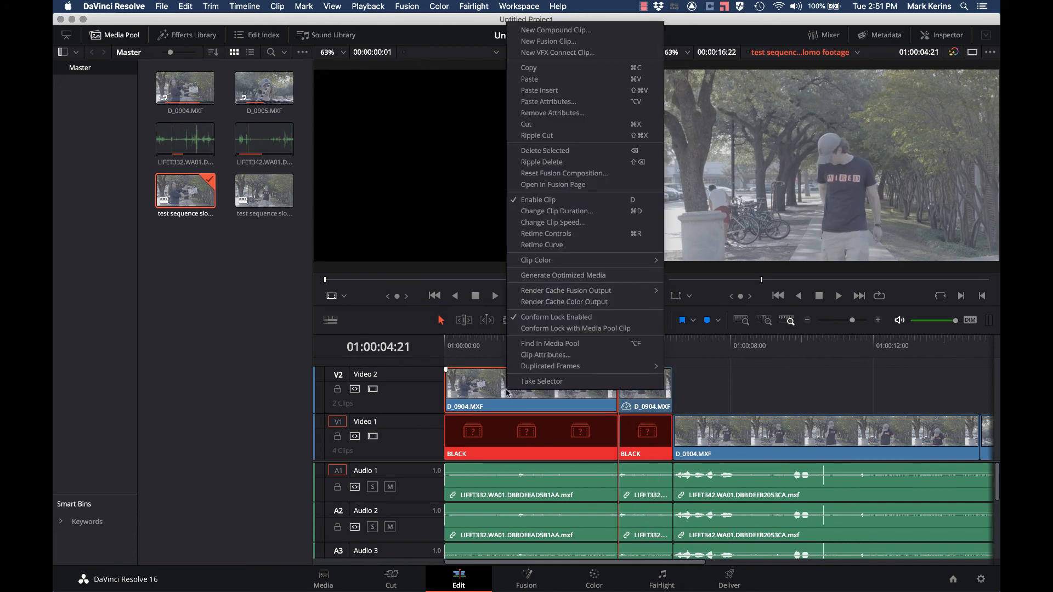
pyautogui.click(567, 221)
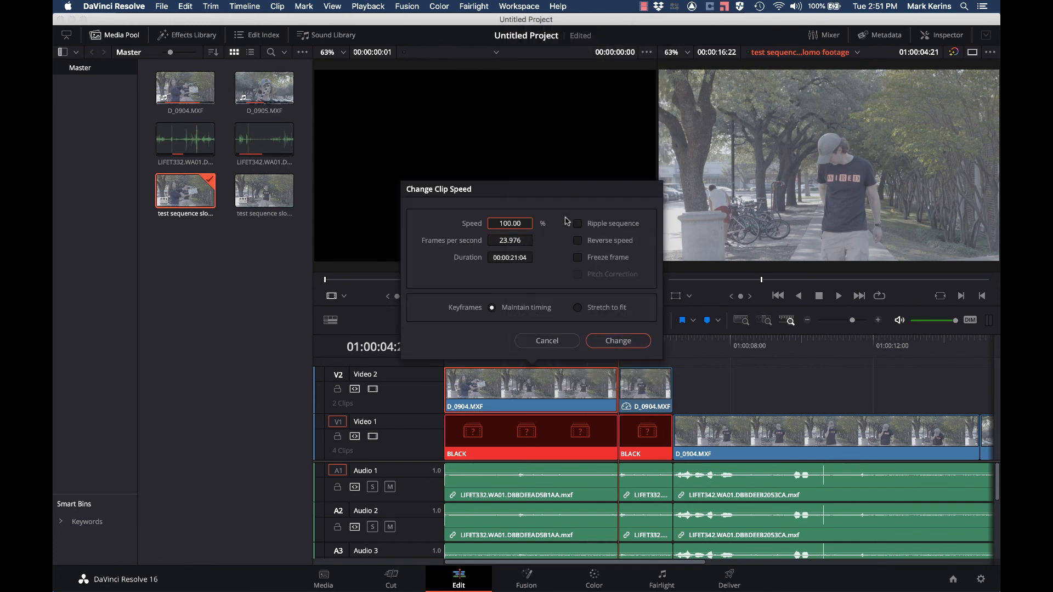
pyautogui.click(514, 224)
pyautogui.write('250')
pyautogui.press('Return')
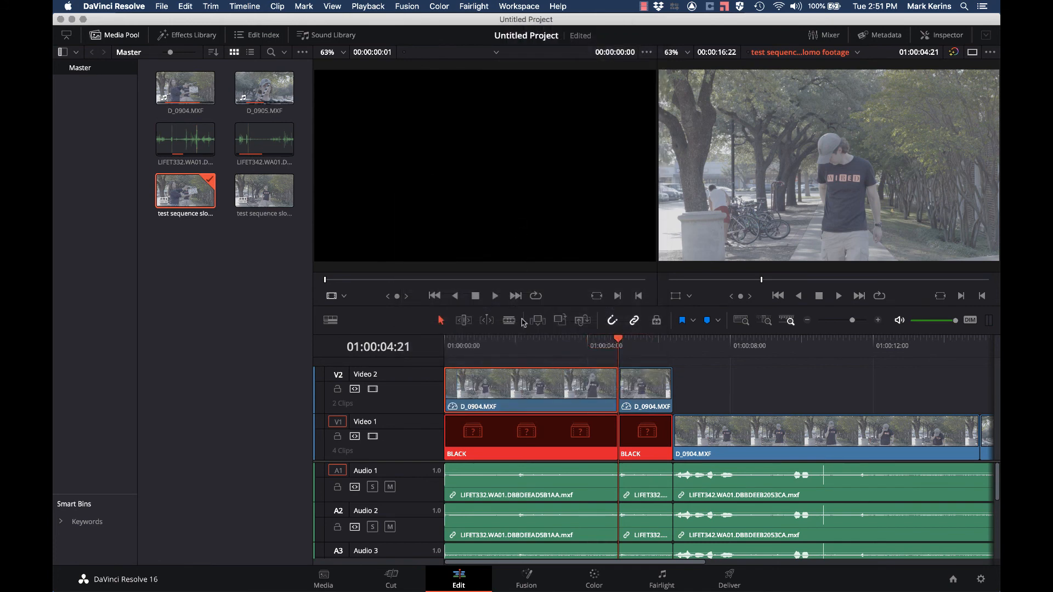
pyautogui.moveTo(510, 344); pyautogui.dragTo(601, 355)
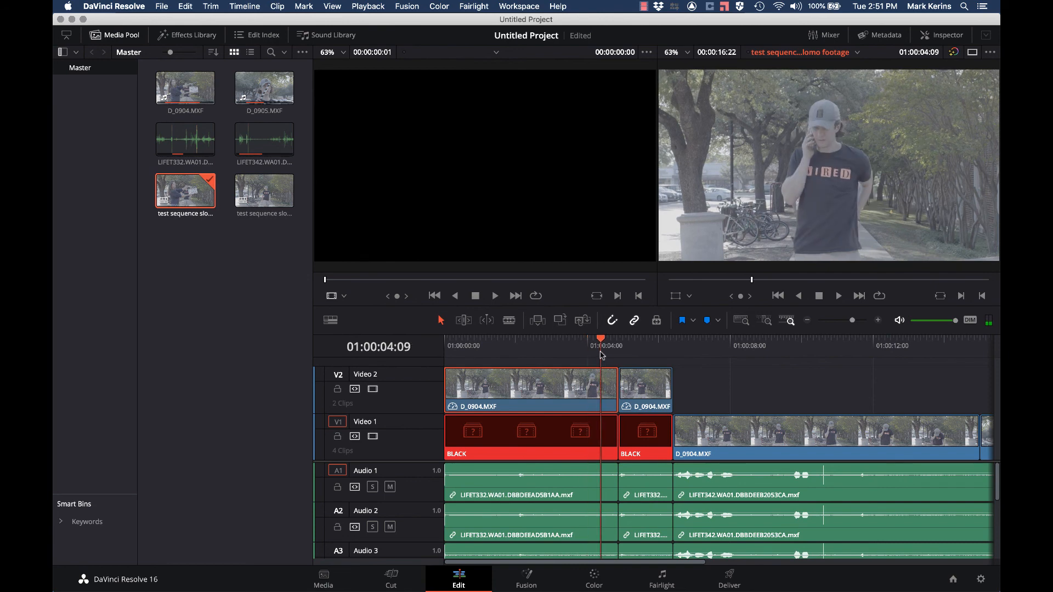
# - Return the playhead to the timeline start and show timecode overlays in the timeline viewer
pyautogui.click(446, 347)
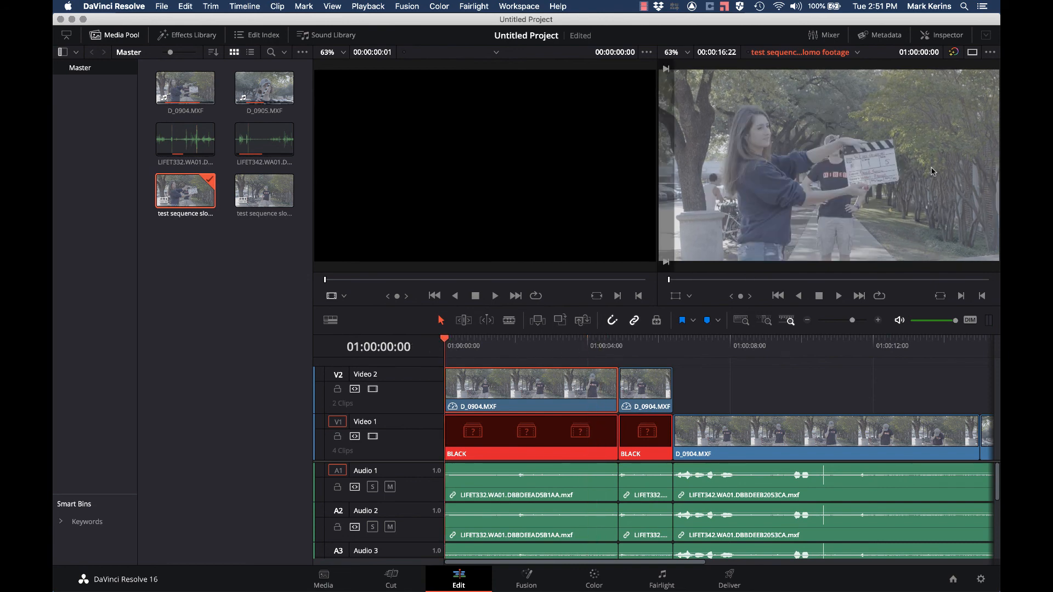
pyautogui.click(990, 51)
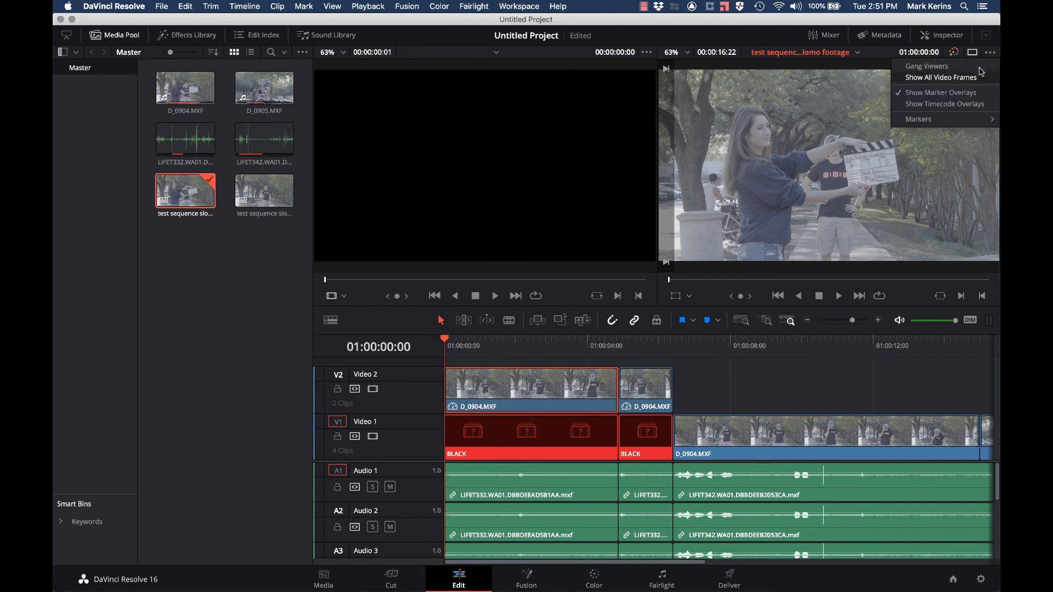
pyautogui.click(963, 105)
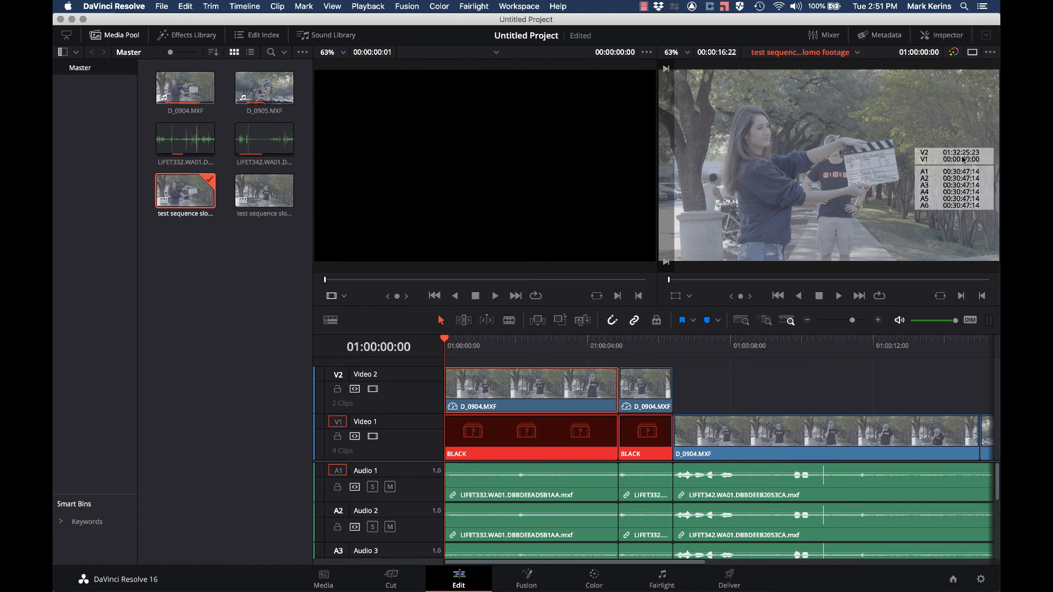
# - Step frame by frame through the timeline's opening to compare the source timecodes of Video 2 and the audio tracks
pyautogui.press('Right')
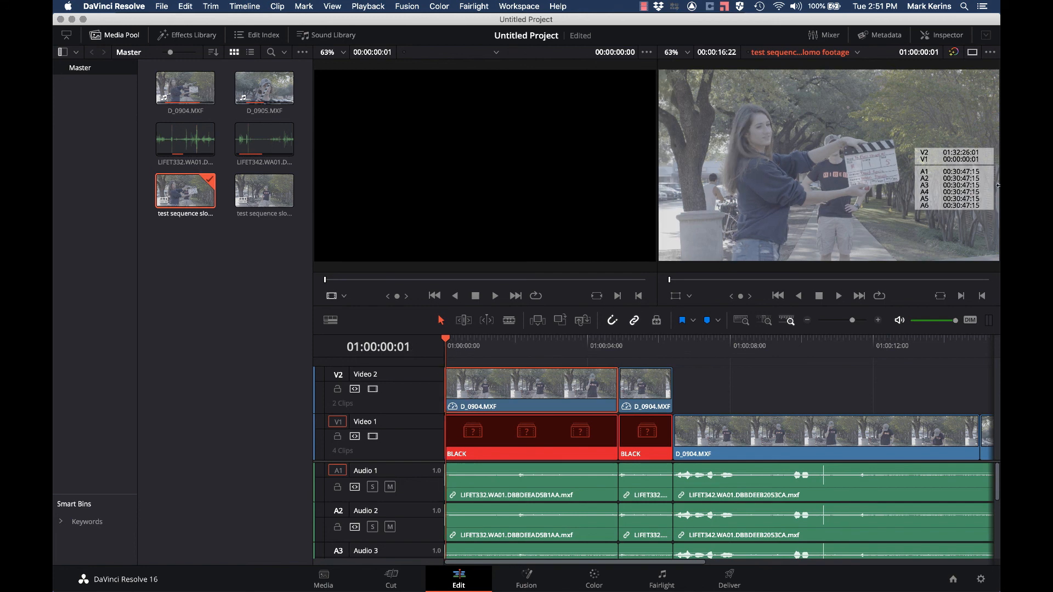
pyautogui.press('Right')
pyautogui.press('Right')
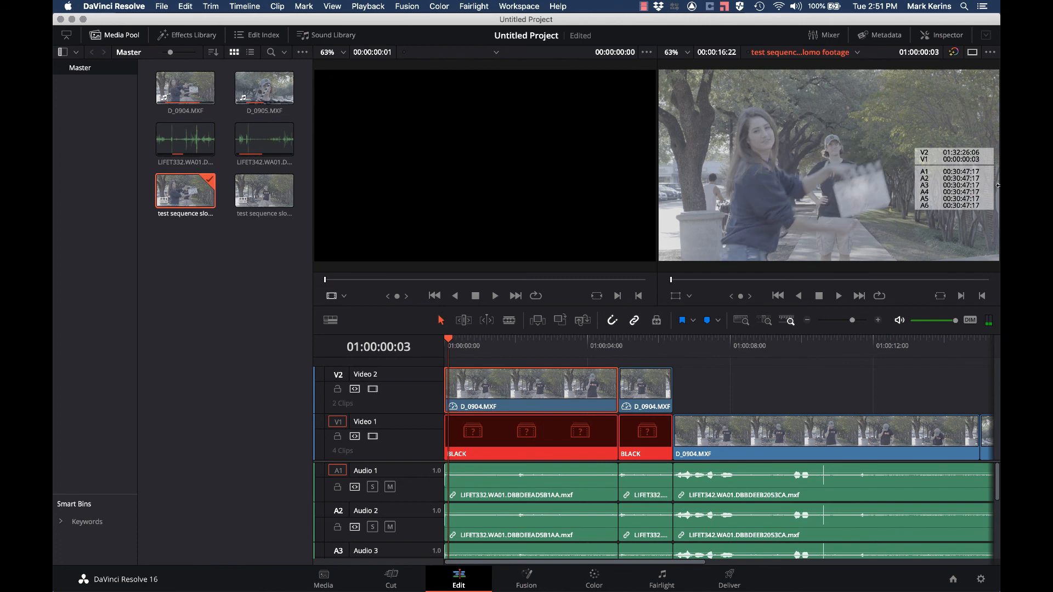
pyautogui.press('Right')
pyautogui.press('Left')
pyautogui.press('Right')
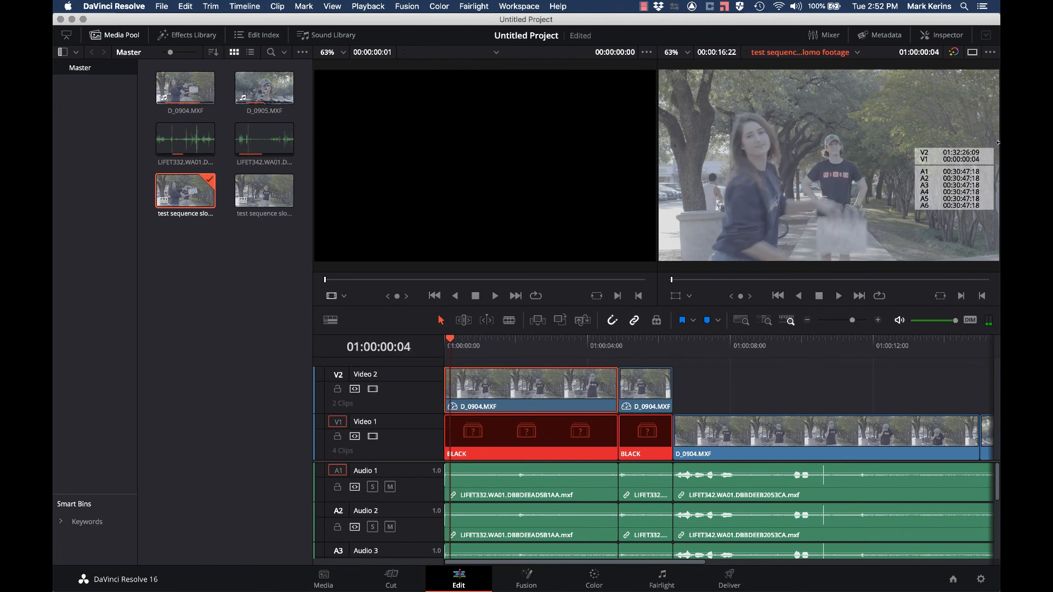
pyautogui.press('Right')
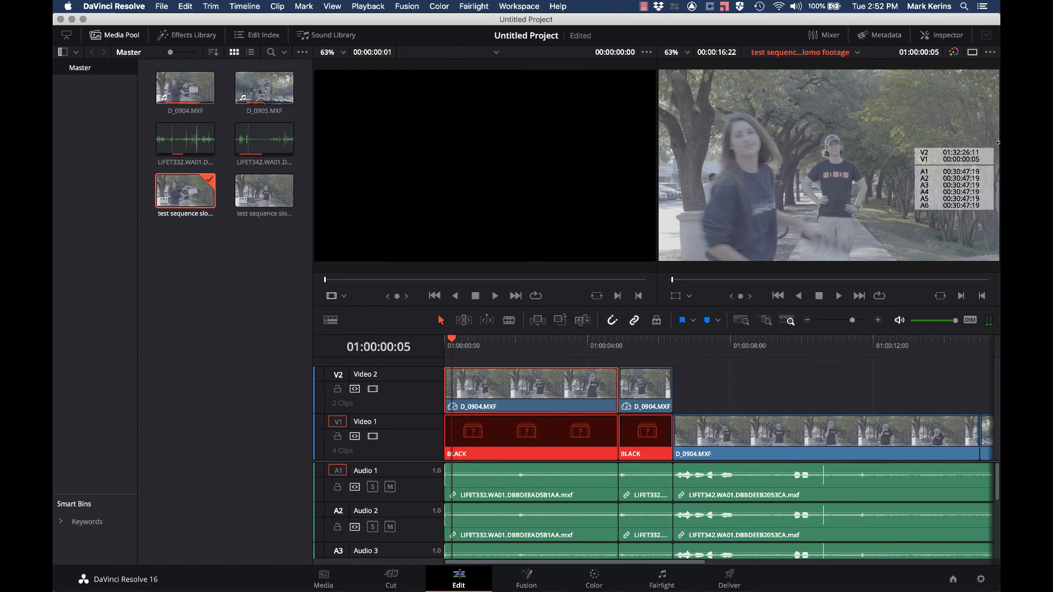
pyautogui.press('Right')
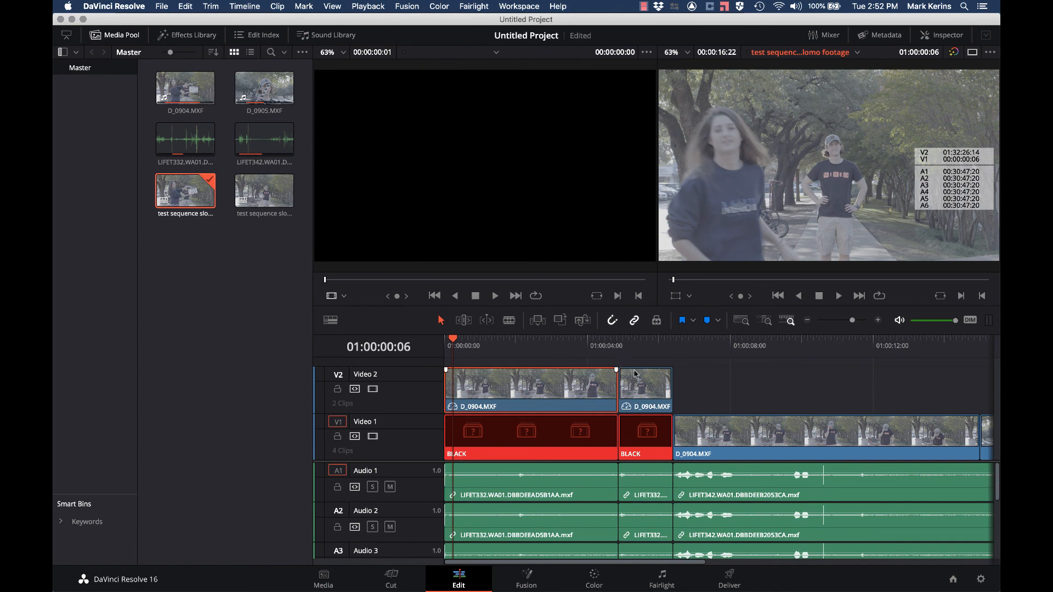
# - Delete the two offline BLACK clips from Video 1
pyautogui.click(558, 448)
pyautogui.press('BackSpace')
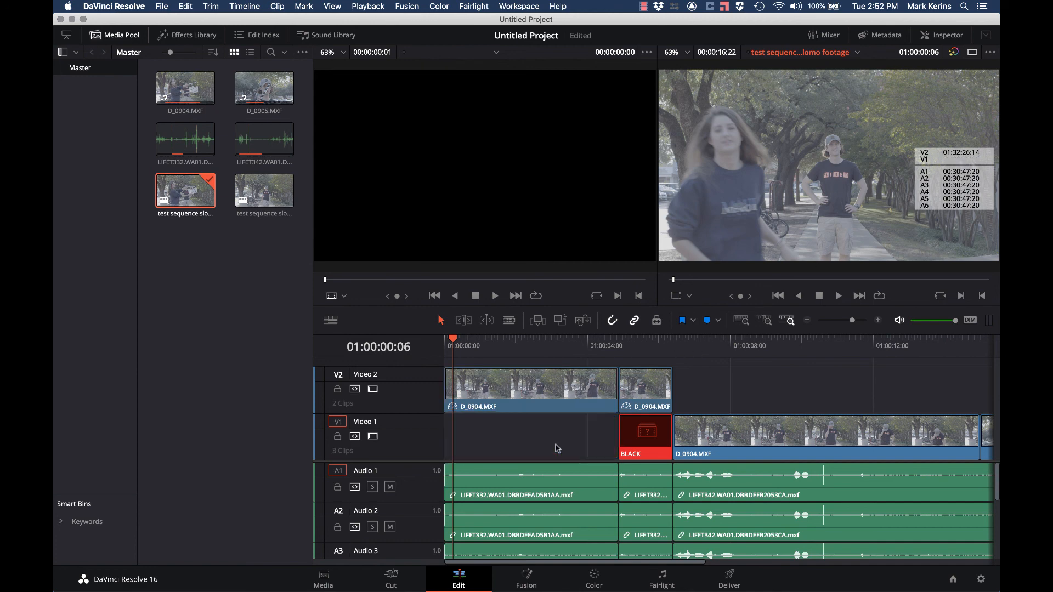
pyautogui.click(634, 444)
pyautogui.press('BackSpace')
# - Move both D_0904.MXF clips from Video 2 straight down into the gaps on Video 1, keeping their timing
pyautogui.click(639, 396)
pyautogui.moveTo(639, 396); pyautogui.dragTo(639, 443)
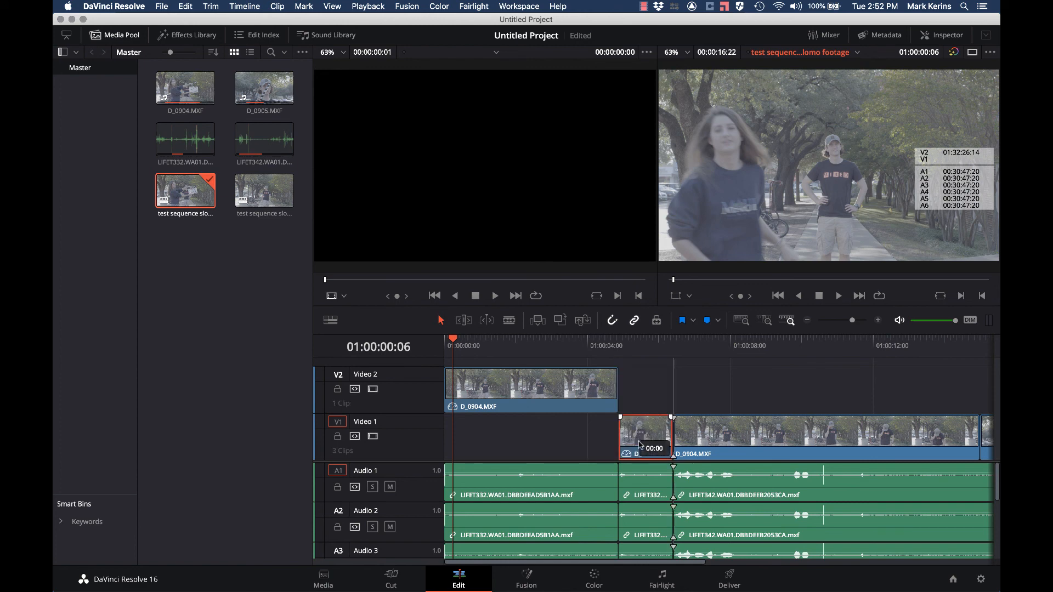
pyautogui.moveTo(546, 383); pyautogui.dragTo(549, 426)
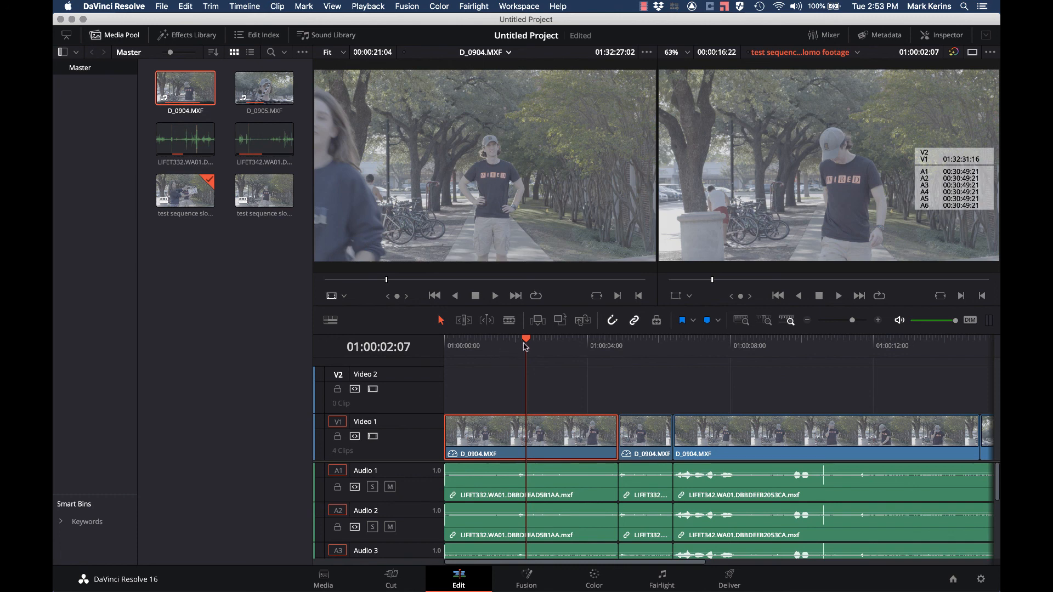
# - Return the playhead to the timeline start and cue the D_0904.MXF source clip to the matching frame, 01:32:25:23
pyautogui.moveTo(526, 344); pyautogui.dragTo(431, 351)
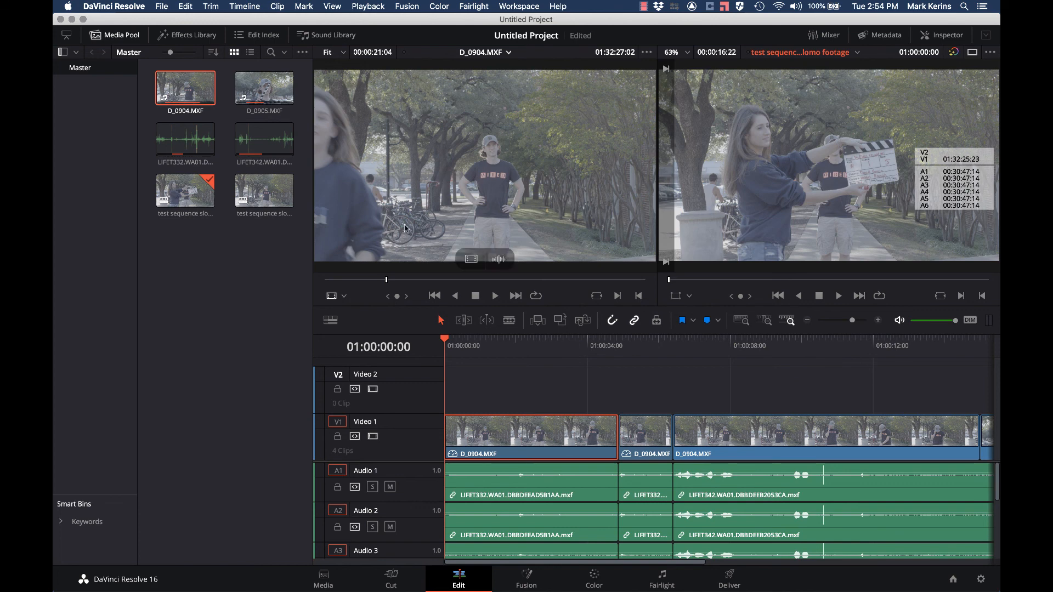
pyautogui.moveTo(385, 281); pyautogui.dragTo(366, 280)
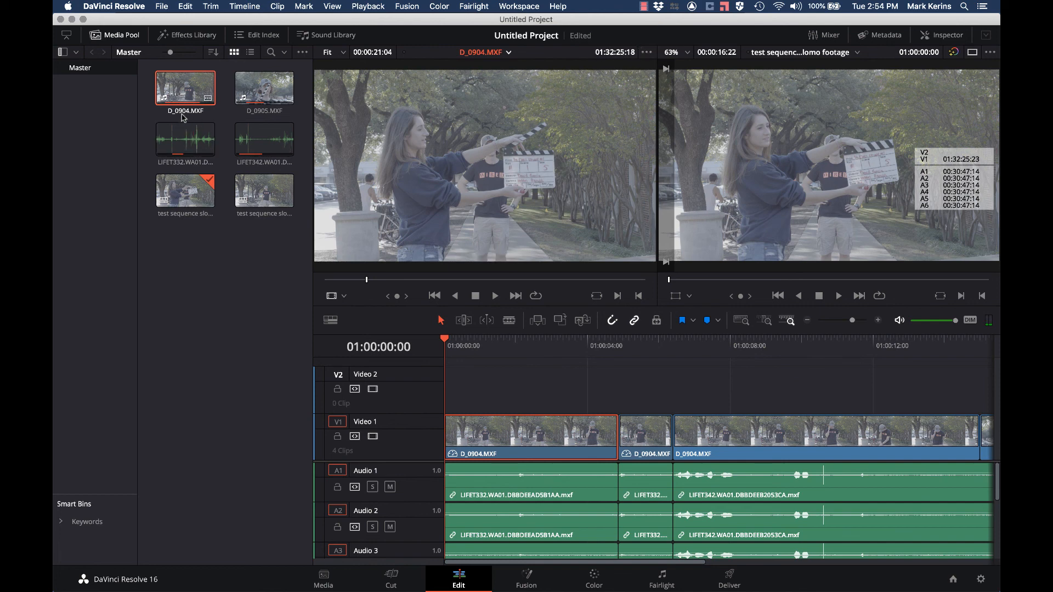
pyautogui.press('Right')
pyautogui.press('Right')
pyautogui.press('Right')
pyautogui.press('Right')
pyautogui.press('Right')
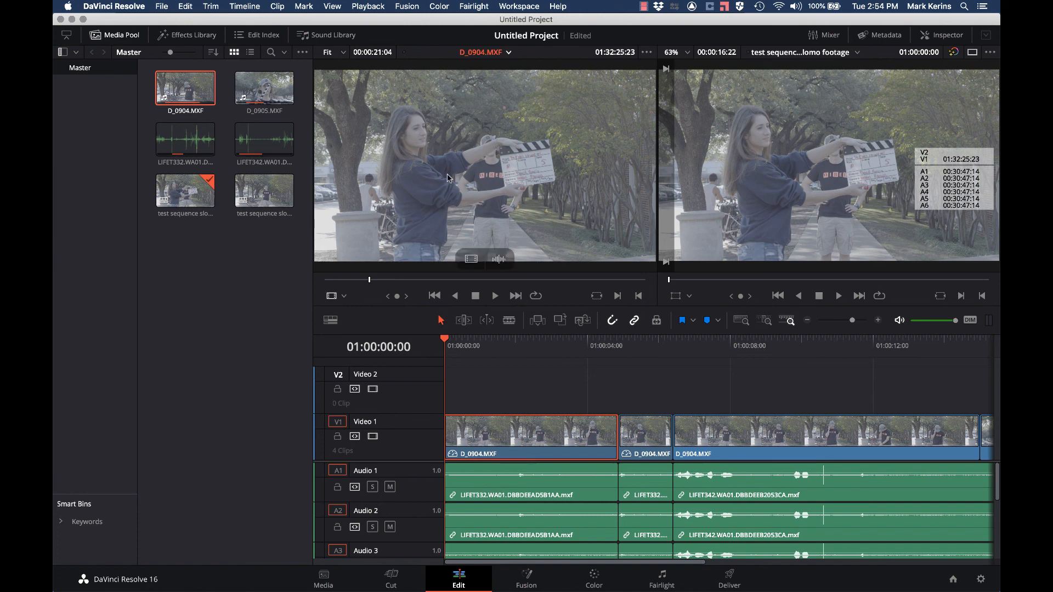
# - Fit the whole timeline in view and place only the video of D_0904.MXF, starting at 01:32:25:23, on Video 2 at the timeline start
pyautogui.hotkey('shift', 'z')
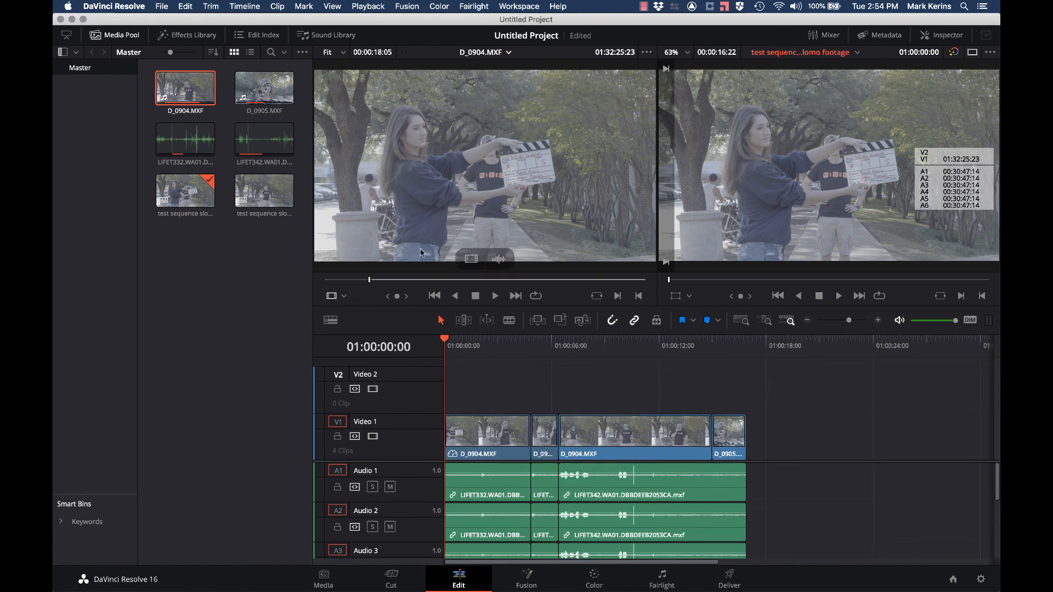
pyautogui.moveTo(387, 249)
pyautogui.click(471, 260)
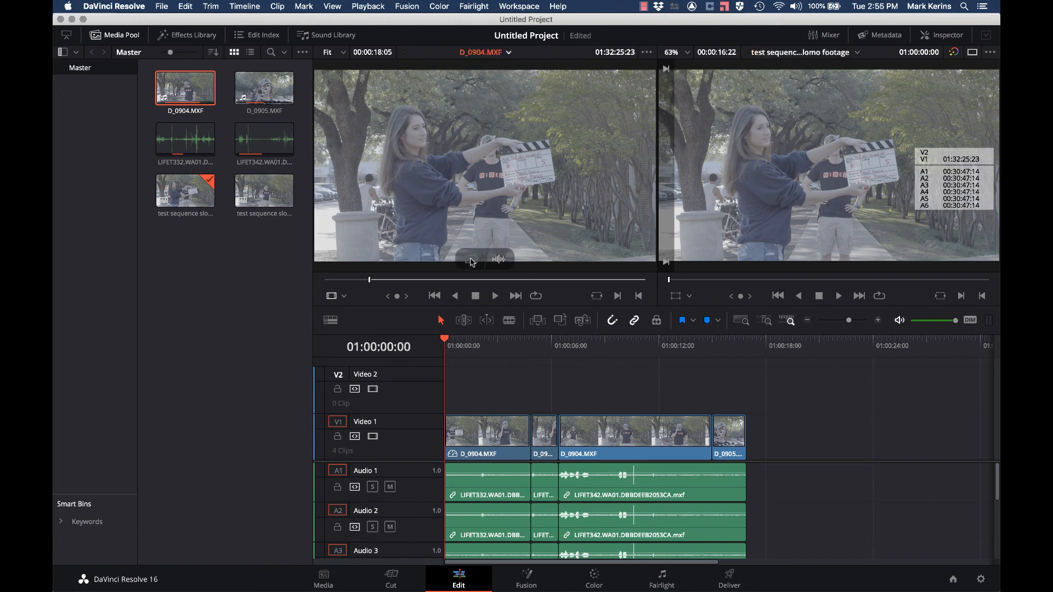
pyautogui.moveTo(472, 262); pyautogui.dragTo(450, 400)
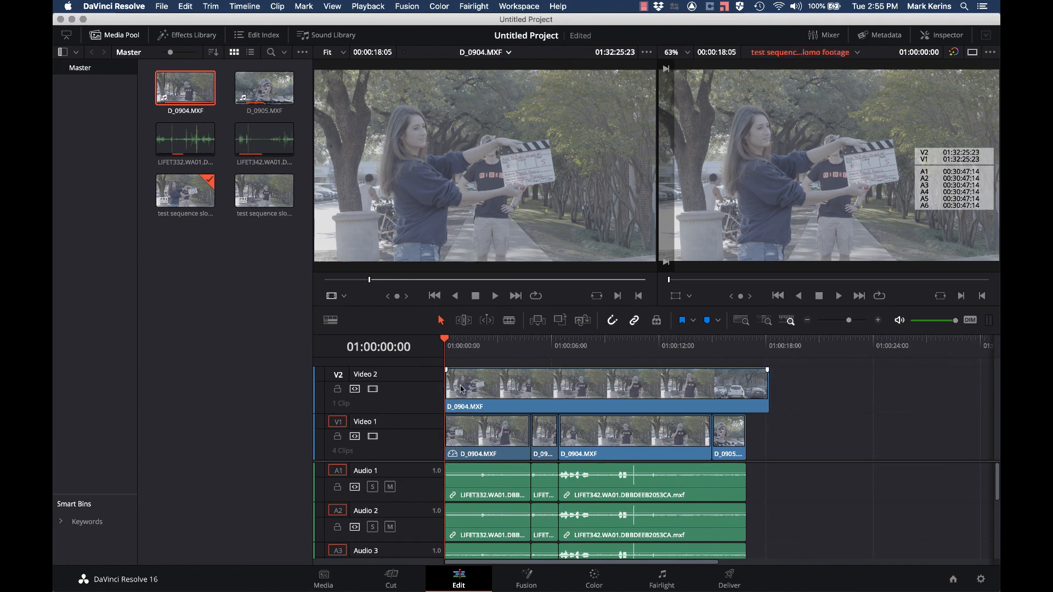
# - Set the Video 2 clip's speed to 250% and trim its end to match the end of the first Video 1 clip
pyautogui.rightClick(573, 390)
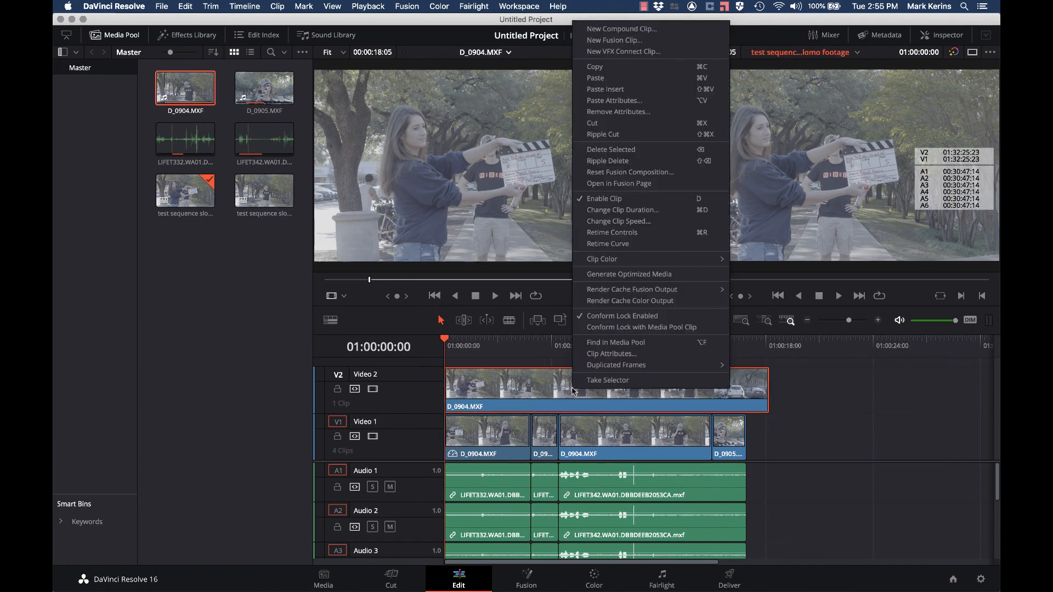
pyautogui.click(638, 221)
pyautogui.doubleClick(586, 223)
pyautogui.write('25')
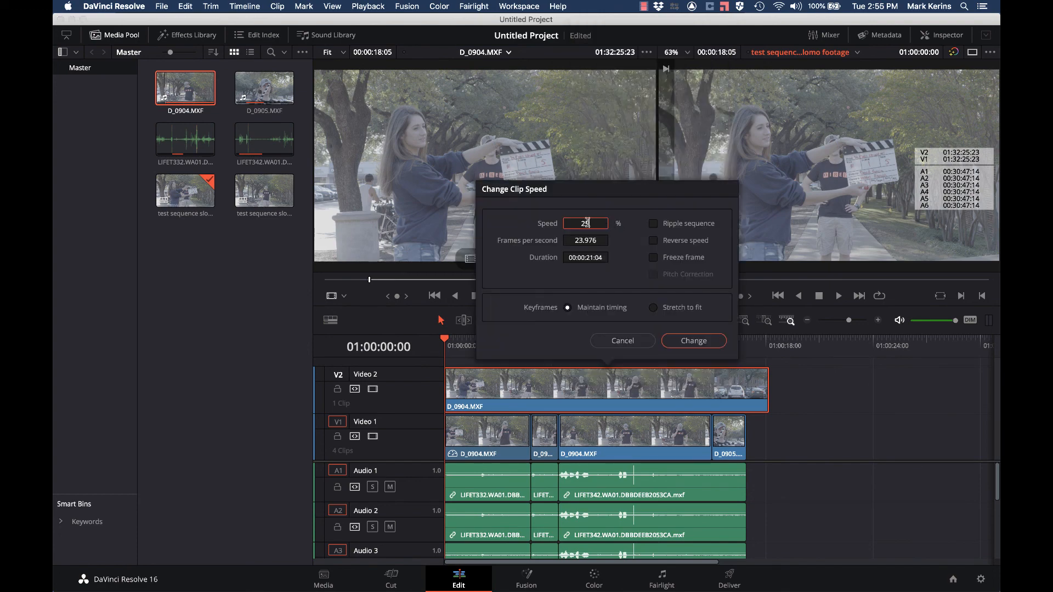
pyautogui.press('Return')
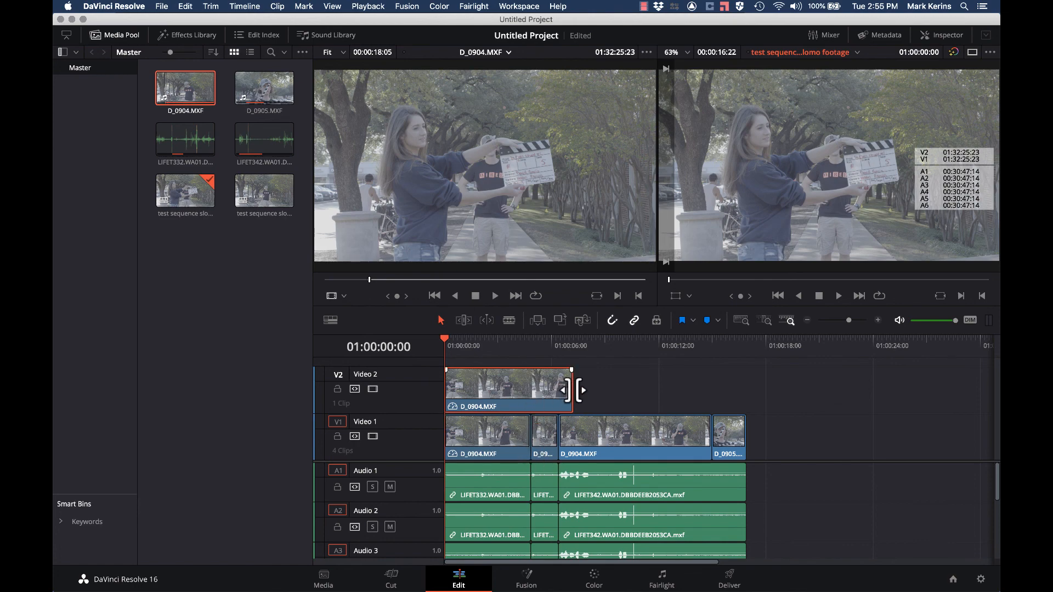
pyautogui.moveTo(579, 390); pyautogui.dragTo(530, 390)
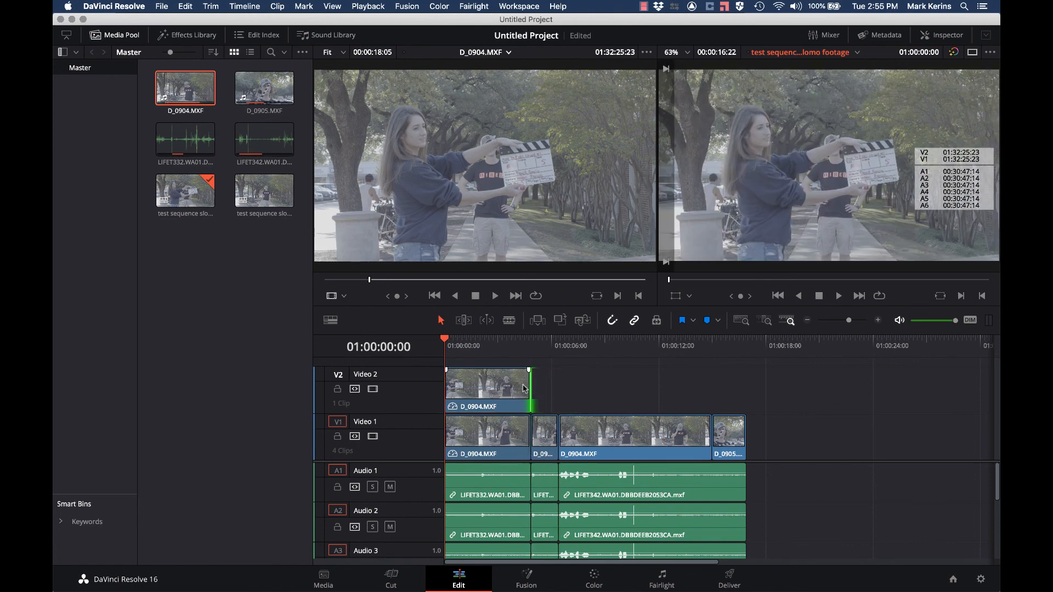
# - Compare the Video 2 and Video 1 images at 01:00:03:12 by switching Video 2 off and on
pyautogui.click(506, 346)
pyautogui.click(374, 390)
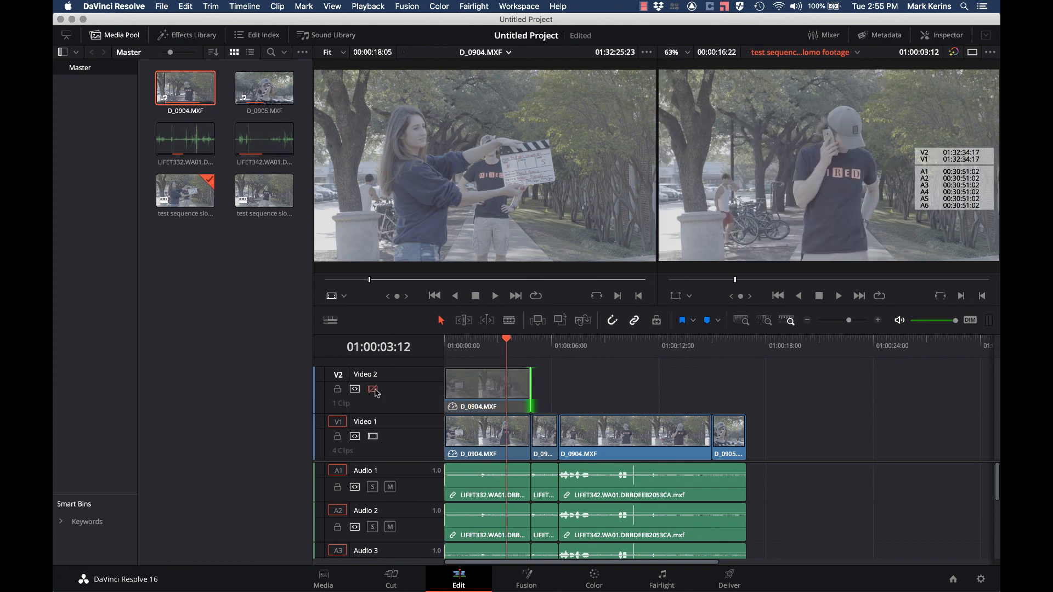
pyautogui.click(373, 390)
pyautogui.click(373, 389)
pyautogui.click(374, 389)
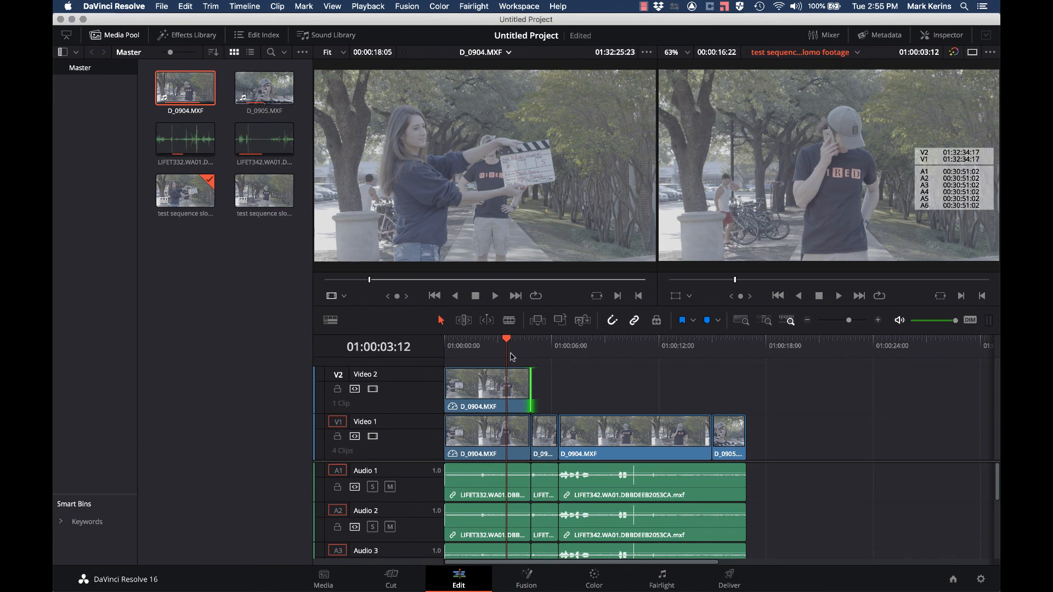